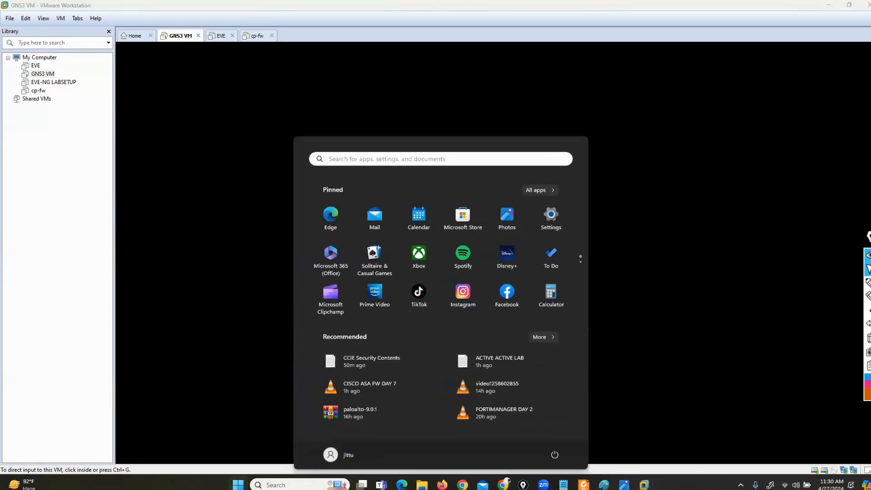
# Search the Start menu for 'gns' and launch GNS3 from the best match.
pyautogui.write('gns')
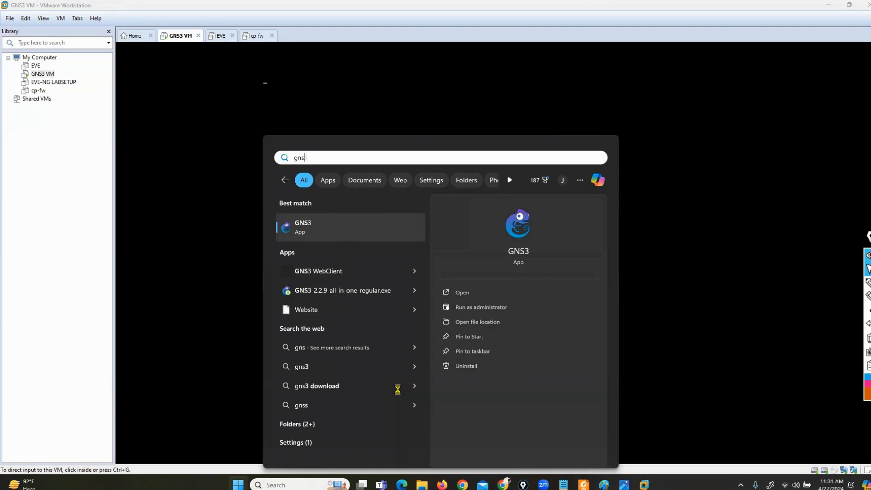
pyautogui.click(317, 233)
pyautogui.click(829, 4)
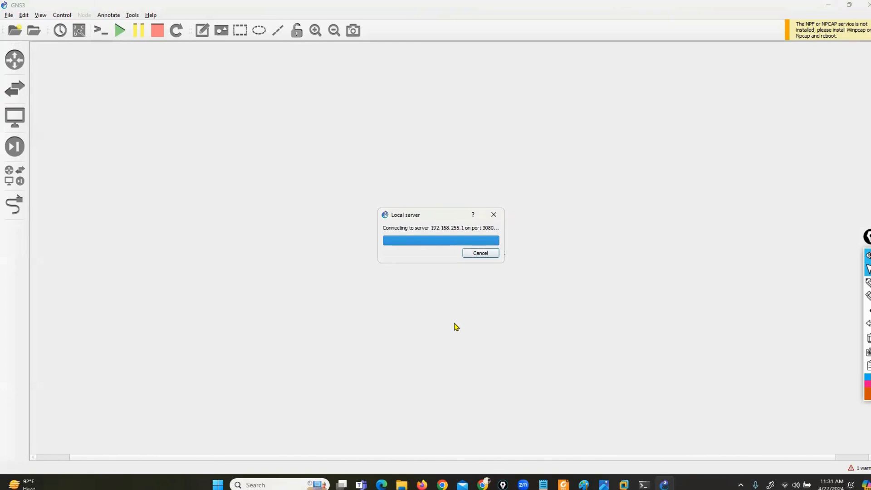
# Create the untitled project, overwriting the existing one, and decline the update check.
pyautogui.click(564, 318)
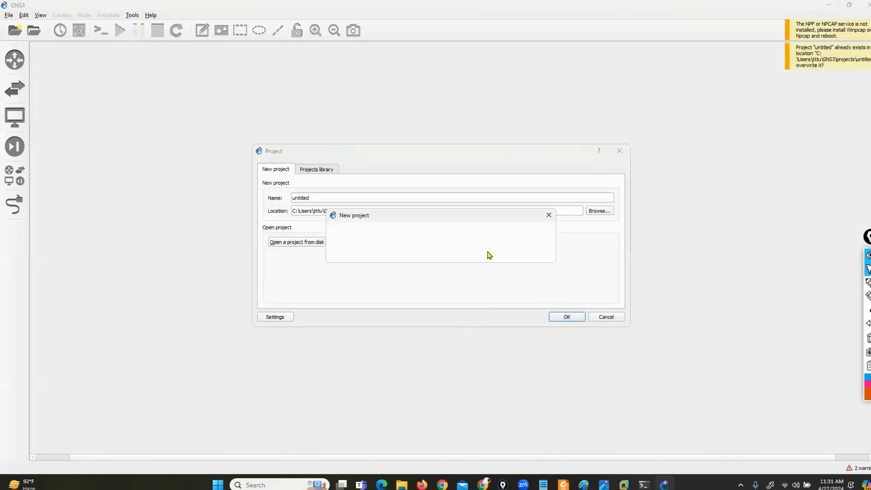
pyautogui.click(489, 253)
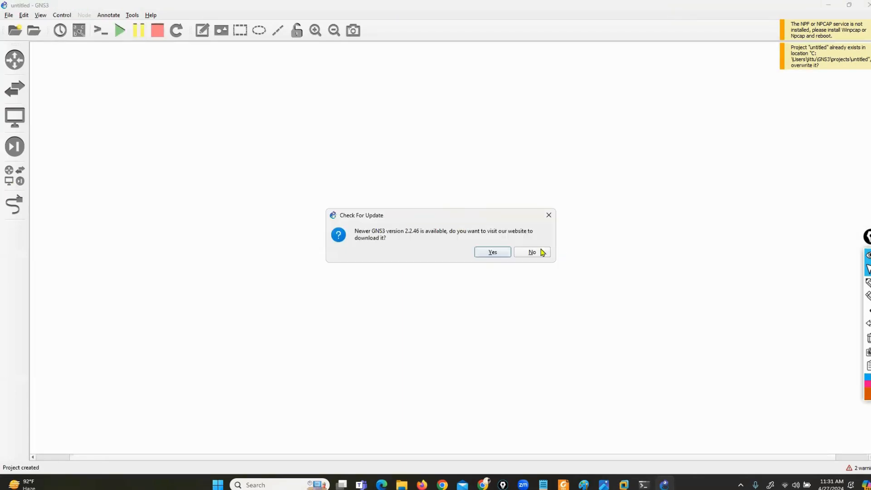
pyautogui.click(532, 252)
# Place a FortiManager node and a Cloud node on the GNS3 VM, with Cloud1 below FortiManager.
pyautogui.click(15, 176)
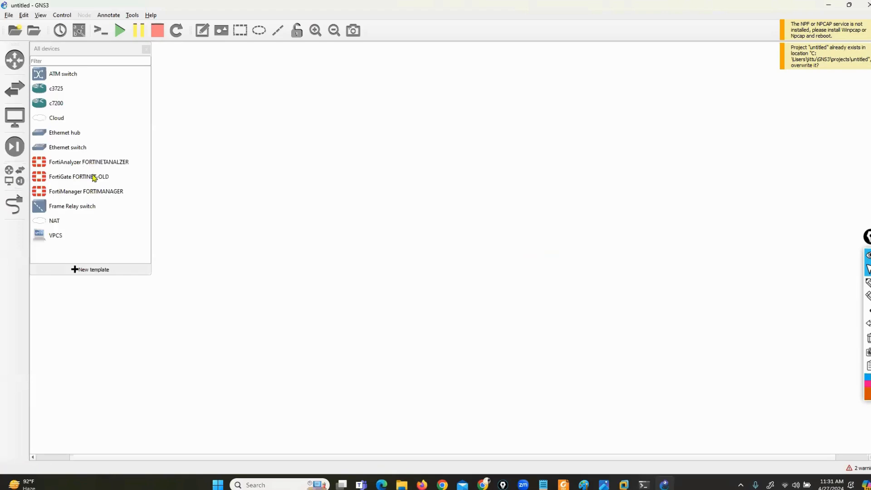
pyautogui.moveTo(98, 198); pyautogui.dragTo(389, 117)
pyautogui.moveTo(52, 122); pyautogui.dragTo(470, 297)
pyautogui.click(443, 240)
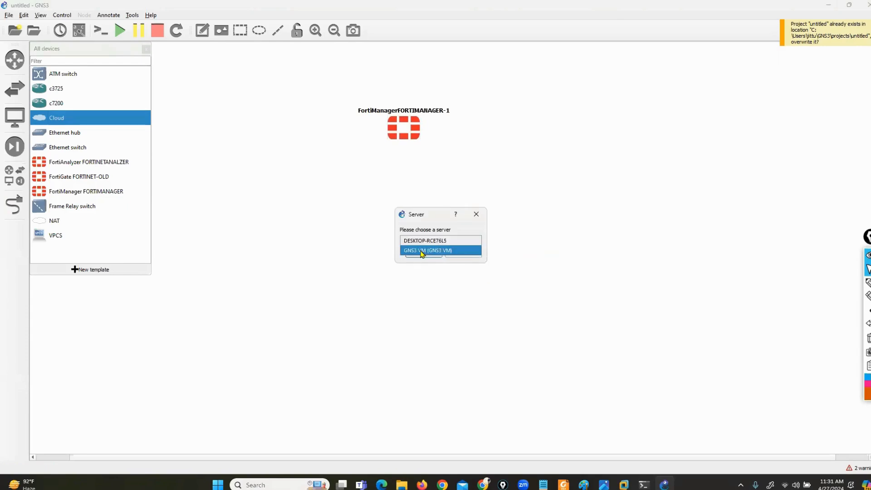
pyautogui.click(421, 250)
pyautogui.click(419, 256)
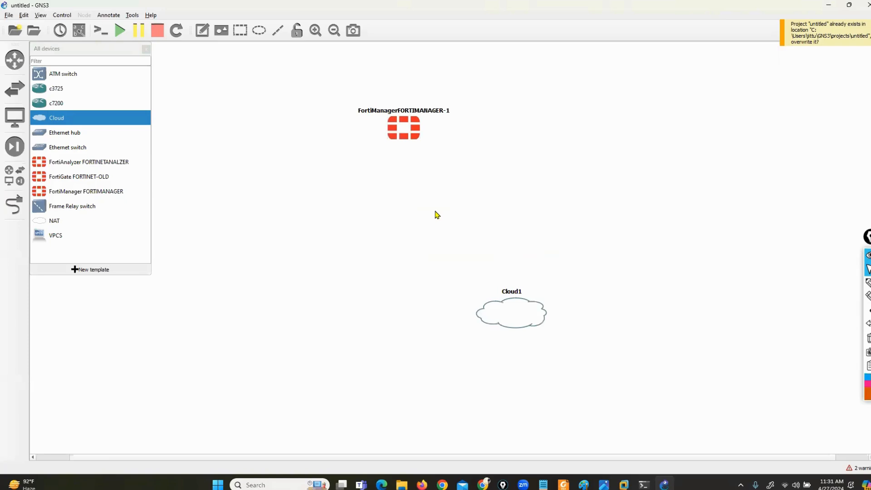
pyautogui.click(146, 48)
pyautogui.moveTo(384, 127); pyautogui.dragTo(159, 122)
pyautogui.moveTo(517, 303); pyautogui.dragTo(190, 371)
# Link FortiManager's Port1 to Cloud1's eth0 and turn on interface labels.
pyautogui.click(15, 206)
pyautogui.click(193, 117)
pyautogui.click(202, 122)
pyautogui.click(188, 379)
pyautogui.click(208, 384)
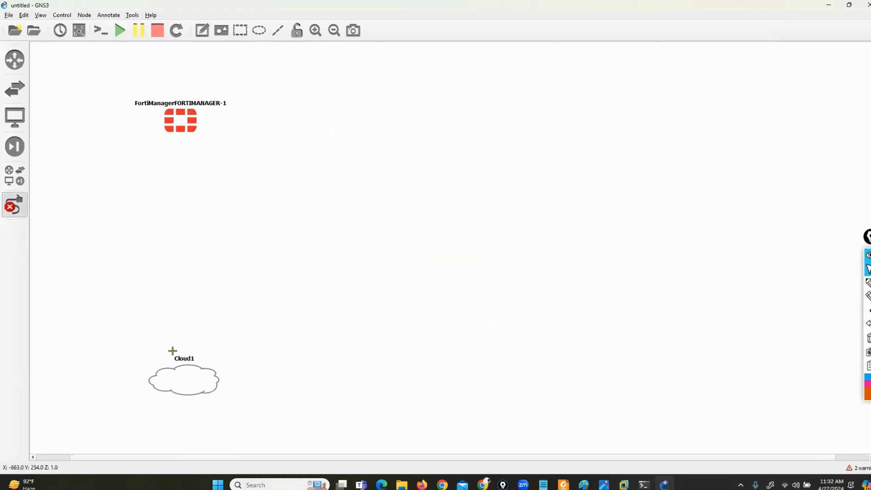
pyautogui.click(12, 206)
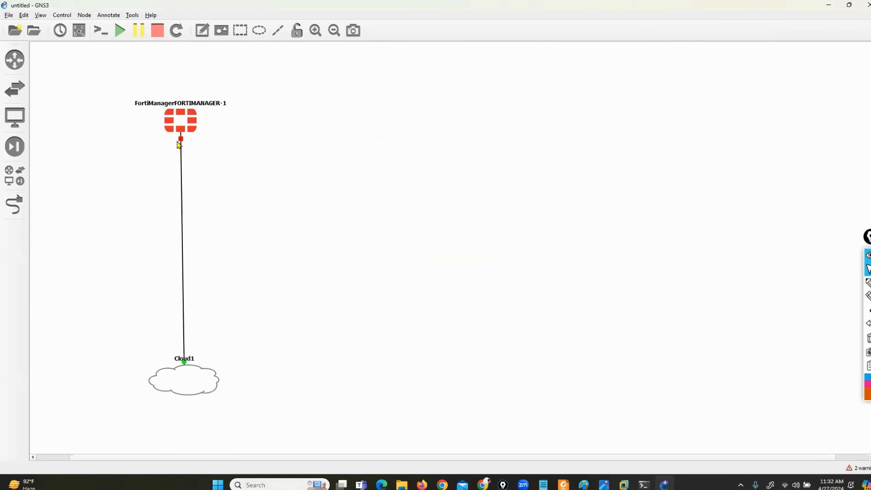
pyautogui.click(78, 32)
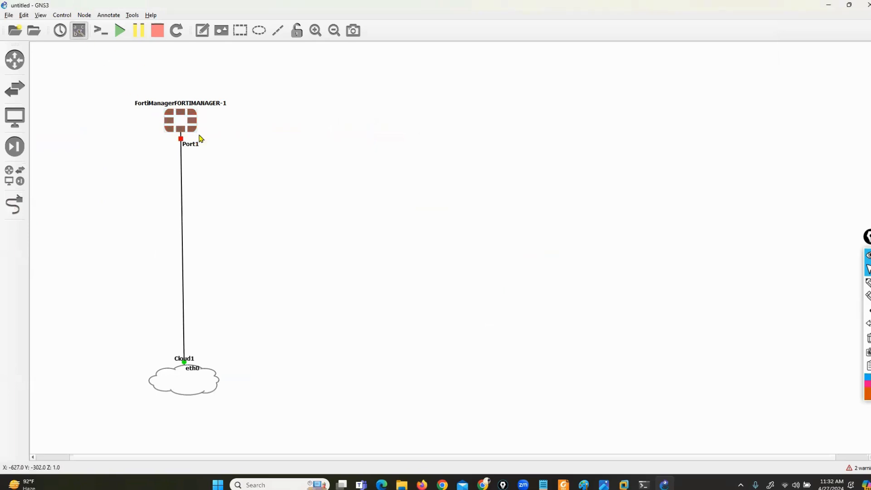
# Start the FortiManager node, then stop it again.
pyautogui.rightClick(185, 121)
pyautogui.click(203, 147)
pyautogui.rightClick(180, 122)
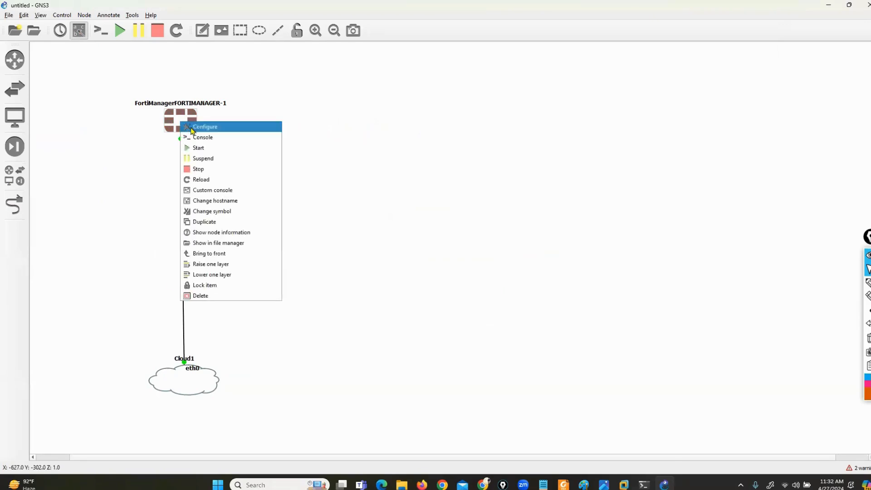
pyautogui.click(330, 160)
pyautogui.rightClick(190, 123)
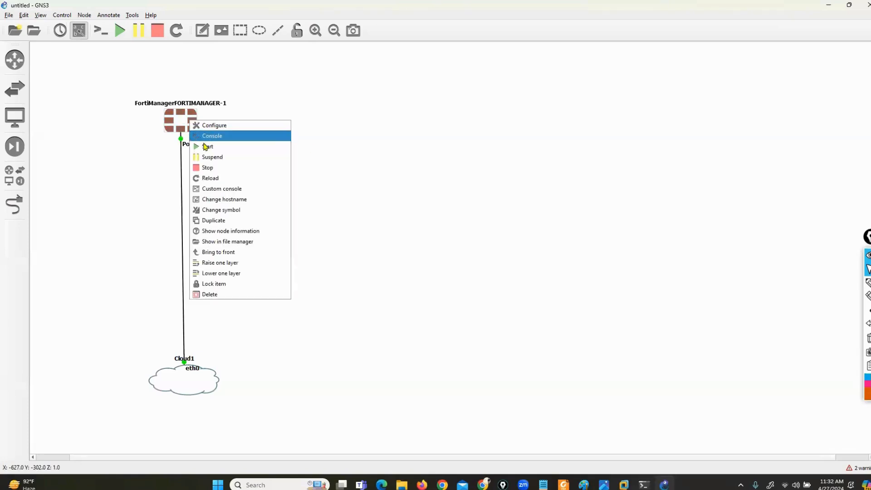
pyautogui.click(209, 167)
# Set the FortiManager node's RAM to 4096 MB, update vCPUs, apply, and start the node.
pyautogui.rightClick(175, 113)
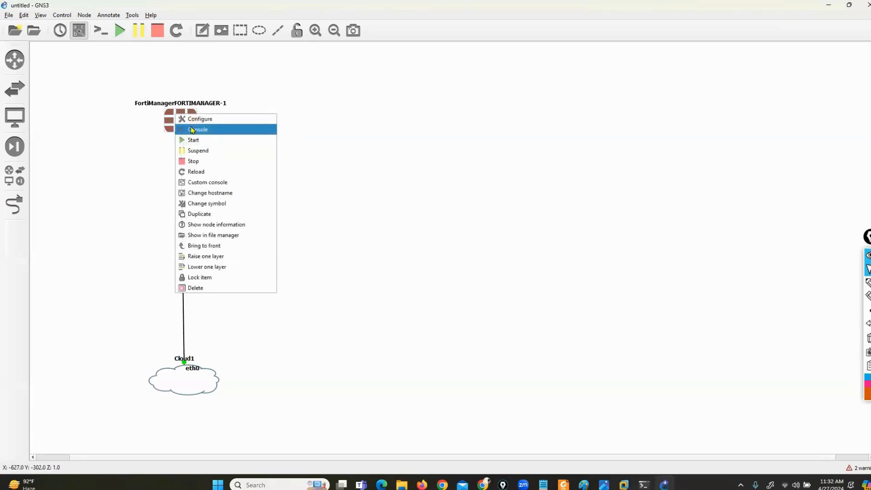
pyautogui.click(195, 118)
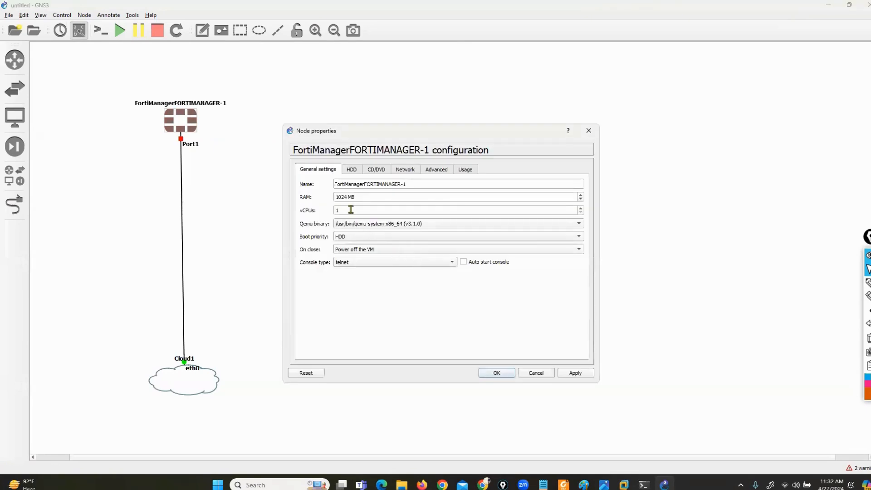
pyautogui.moveTo(347, 198); pyautogui.dragTo(313, 205)
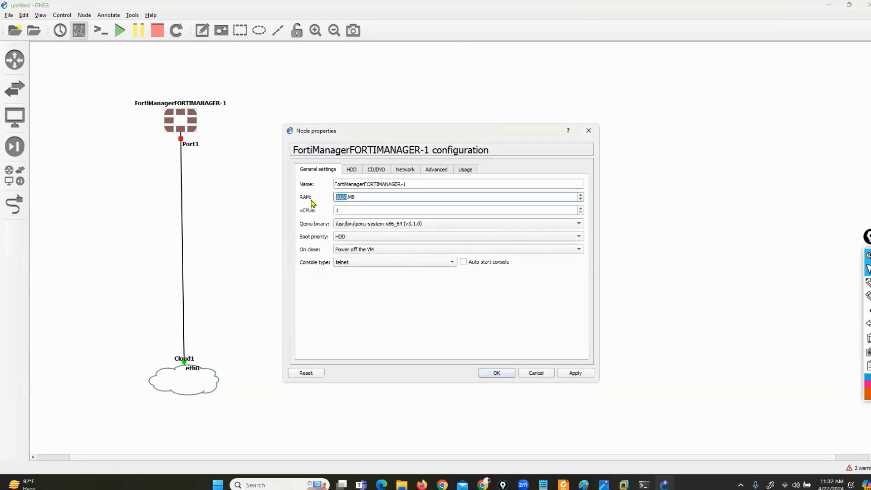
pyautogui.write('4096')
pyautogui.press('Tab')
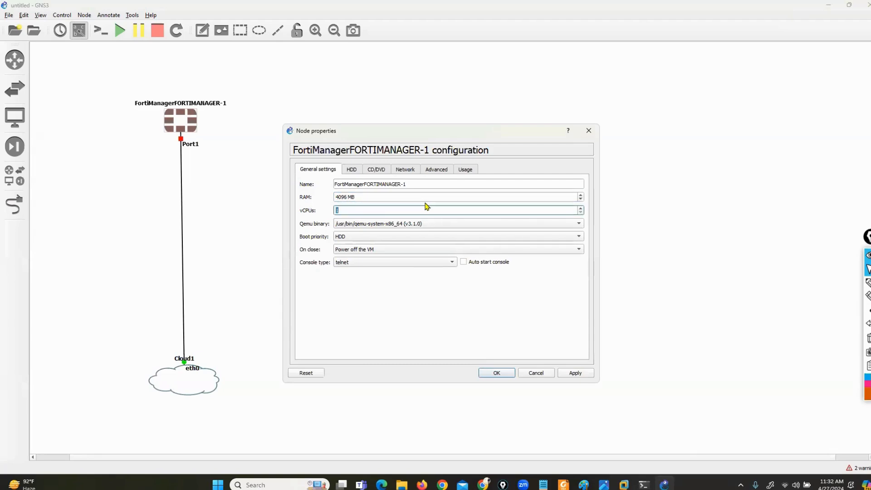
pyautogui.write('21')
pyautogui.click(570, 371)
pyautogui.click(497, 374)
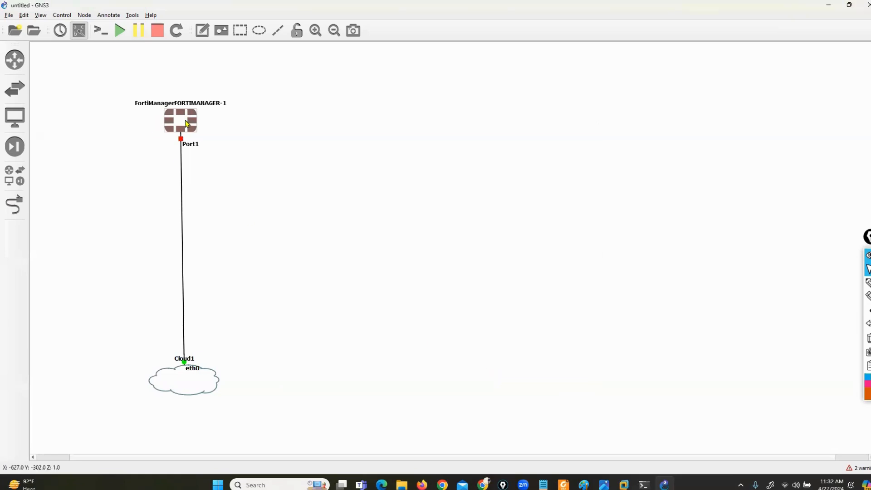
pyautogui.rightClick(185, 121)
pyautogui.click(205, 146)
# Open the FortiManager console in PuTTY, minimize Solar-PuTTY, and enlarge and reposition the console.
pyautogui.rightClick(180, 123)
pyautogui.click(202, 141)
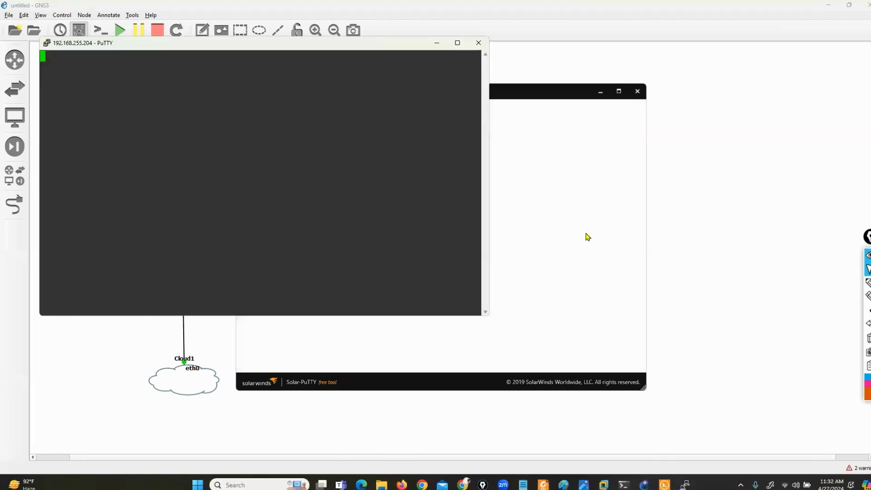
pyautogui.click(600, 93)
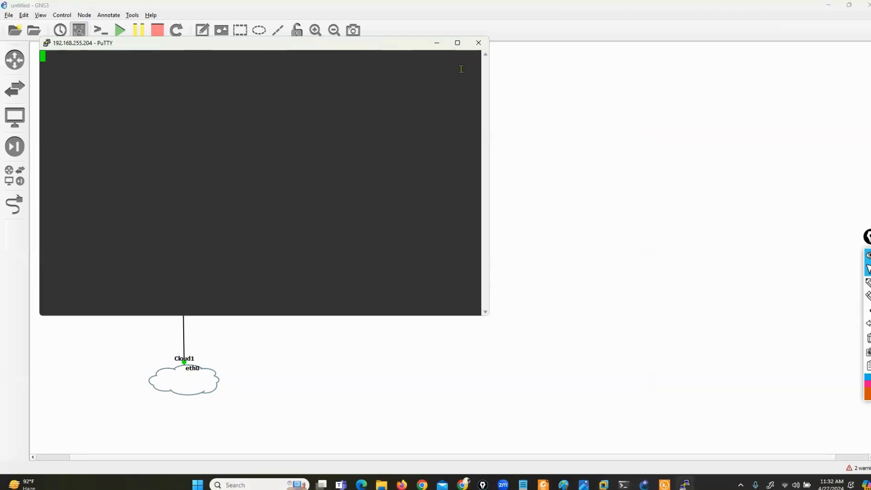
pyautogui.moveTo(257, 49); pyautogui.dragTo(486, 73)
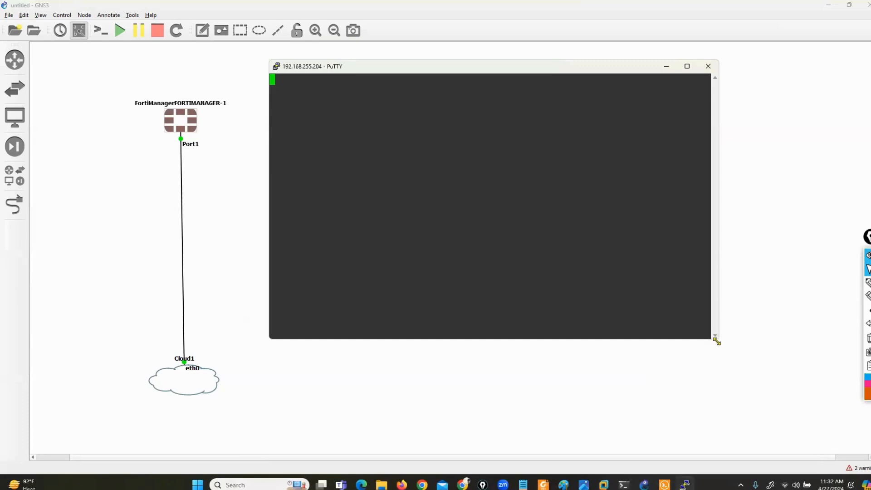
pyautogui.moveTo(716, 342); pyautogui.dragTo(824, 428)
pyautogui.moveTo(422, 70); pyautogui.dragTo(408, 63)
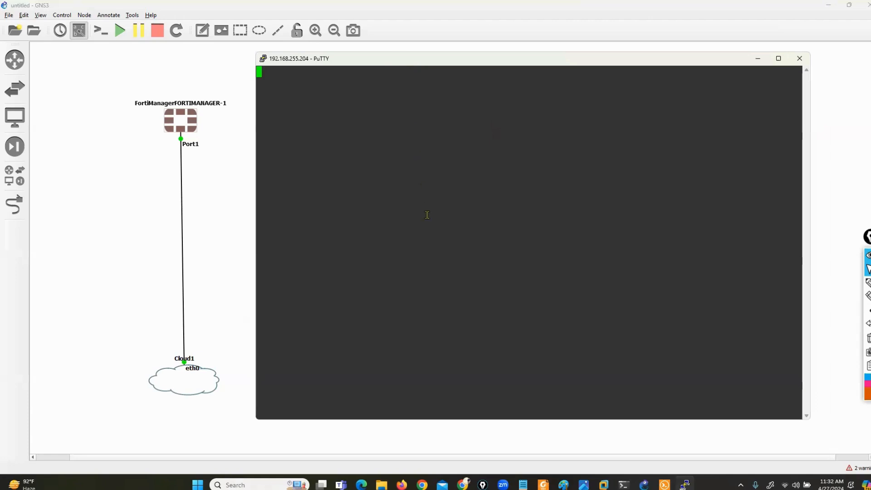
pyautogui.moveTo(346, 62); pyautogui.dragTo(332, 46)
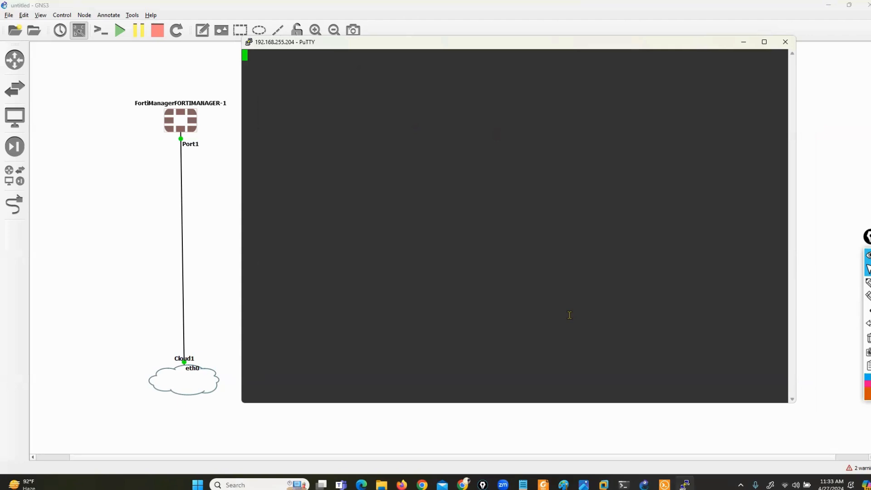
# Wake the console and follow the boot output as the disk is formatted as ext4.
pyautogui.press('Return')
pyautogui.press('Return')
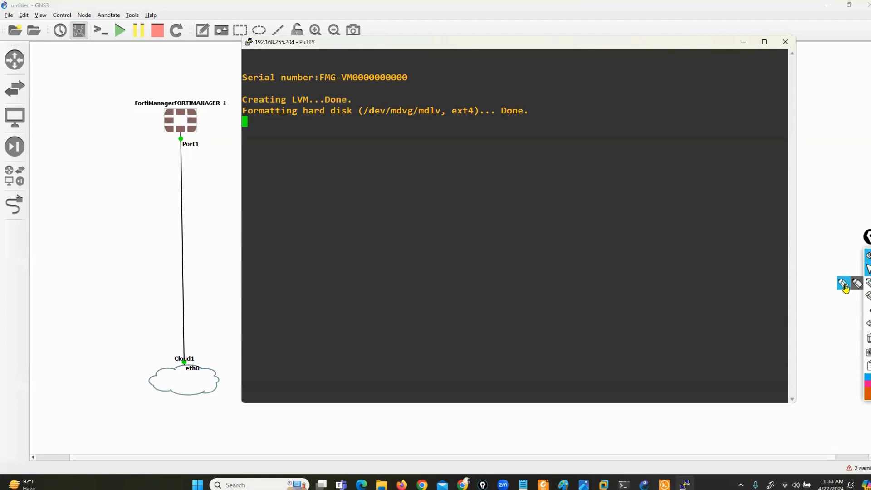
pyautogui.click(867, 283)
pyautogui.moveTo(210, 90)
pyautogui.mouseDown()
pyautogui.moveTo(120, 93)
pyautogui.moveTo(128, 153)
pyautogui.moveTo(235, 153)
pyautogui.moveTo(207, 96)
pyautogui.mouseUp()
pyautogui.moveTo(213, 350)
pyautogui.mouseDown()
pyautogui.moveTo(188, 348)
pyautogui.moveTo(136, 380)
pyautogui.moveTo(252, 417)
pyautogui.moveTo(232, 350)
pyautogui.mouseUp()
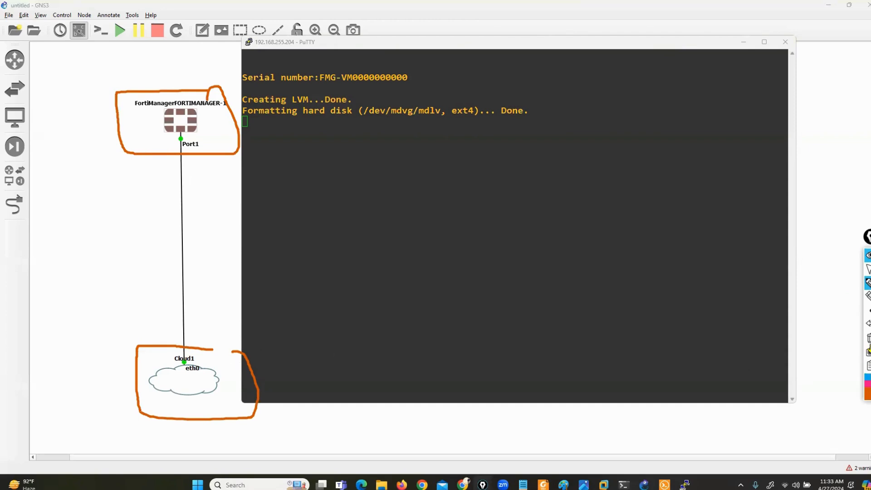
pyautogui.click(868, 340)
pyautogui.click(709, 292)
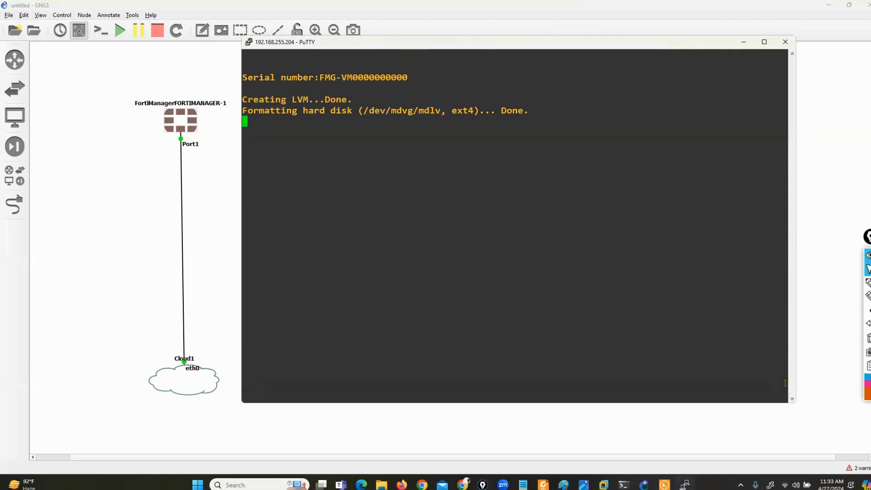
# Widen the PuTTY console and wait for the FMG-VM64-KVM login prompt on v6.2.7-build1398.
pyautogui.moveTo(794, 403); pyautogui.dragTo(822, 425)
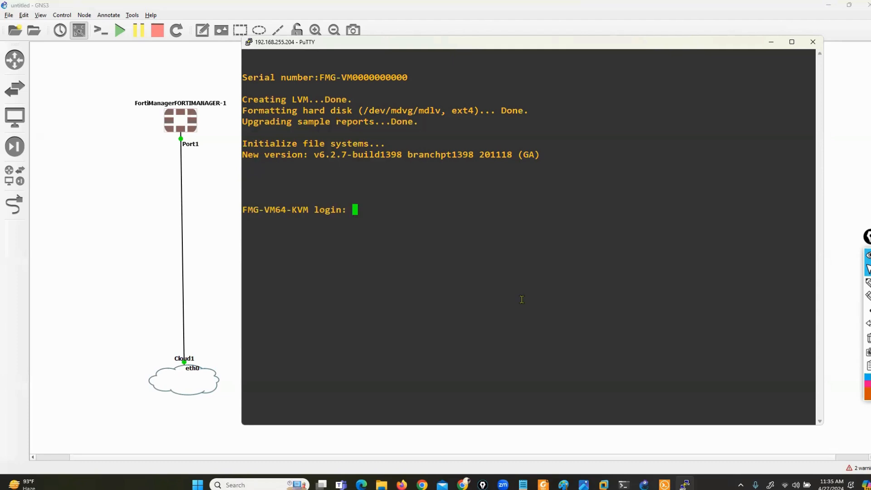
# Log in as admin with the blank default password and set a new password.
pyautogui.press('Return')
pyautogui.press('Return')
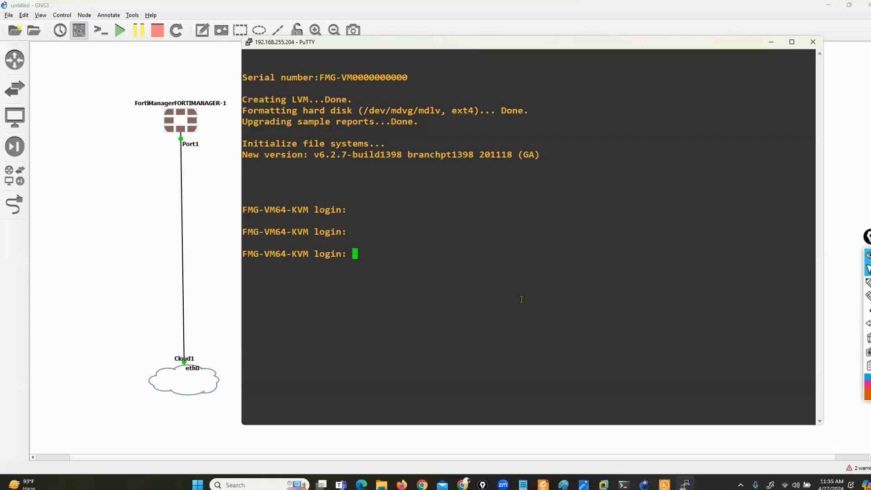
pyautogui.write('admin')
pyautogui.press('Return')
pyautogui.press('Return')
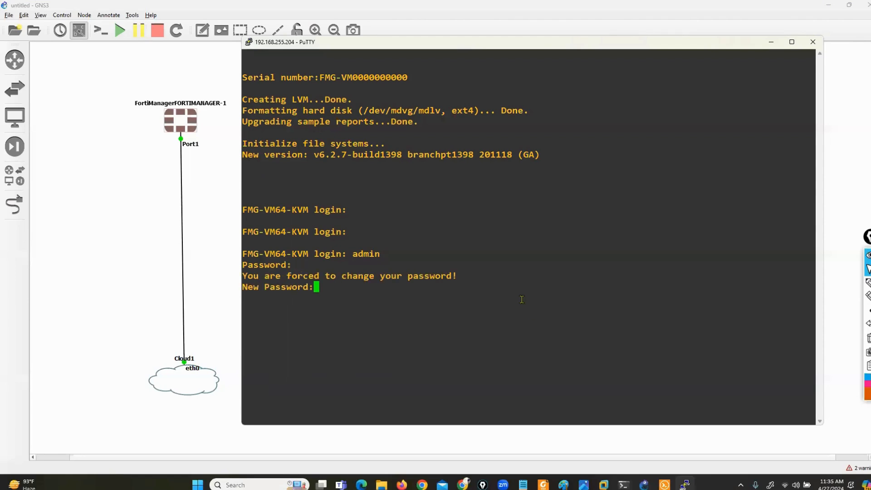
pyautogui.write('***')
pyautogui.press('Return')
pyautogui.write('***')
pyautogui.press('Return')
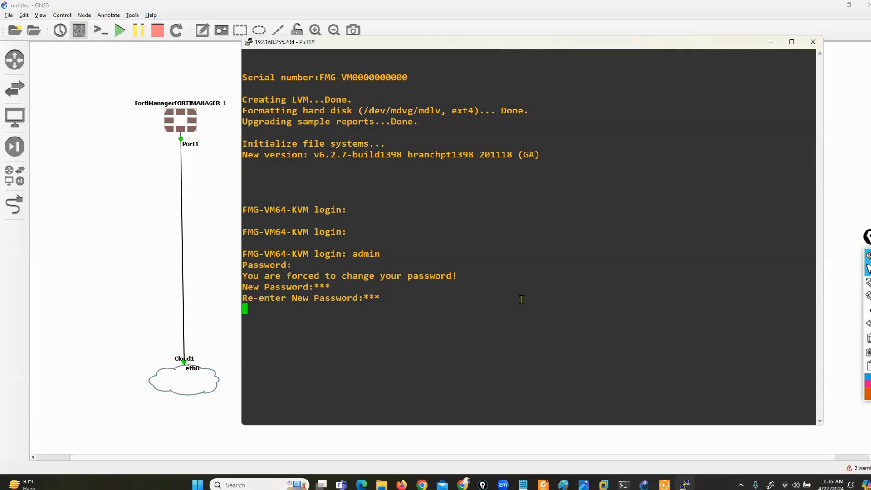
# Run 'show system interface' to see port1 at 192.168.1.99 255.255.255.0.
pyautogui.write('show s')
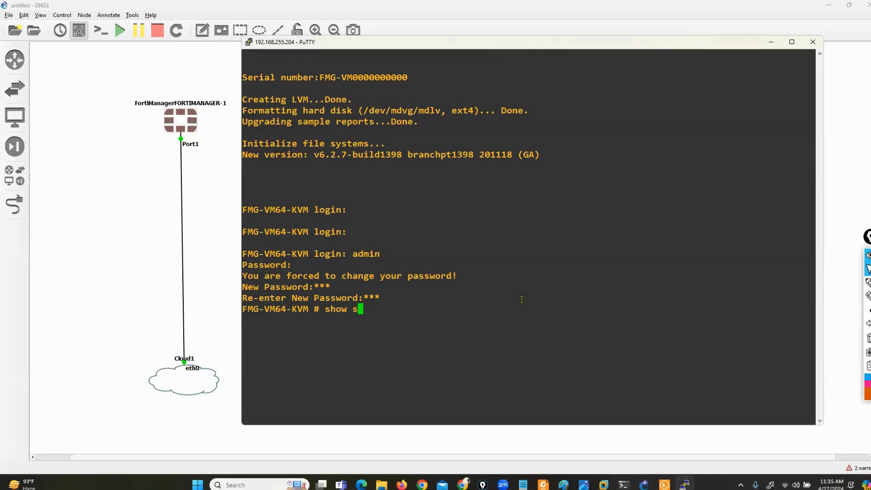
pyautogui.write('ystem interface')
pyautogui.press('Return')
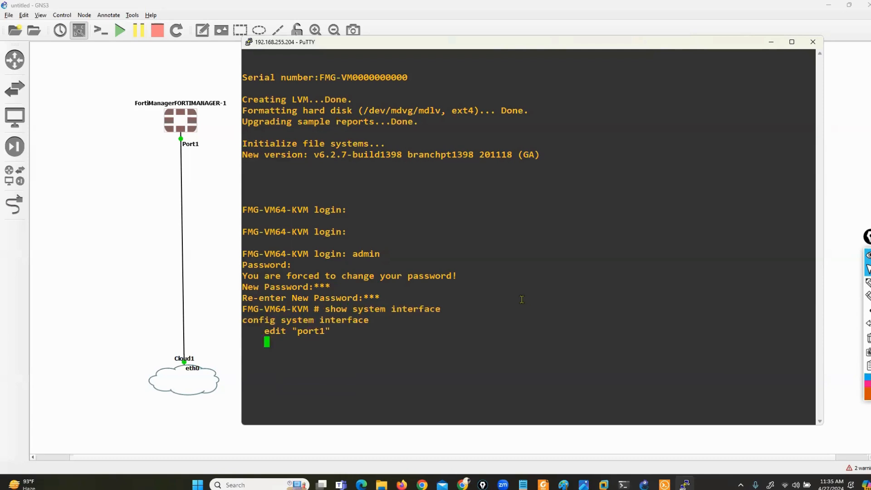
pyautogui.click(868, 283)
# Mark up the port1 and port2 entries and port1's current IP in the output.
pyautogui.moveTo(331, 286); pyautogui.dragTo(342, 286)
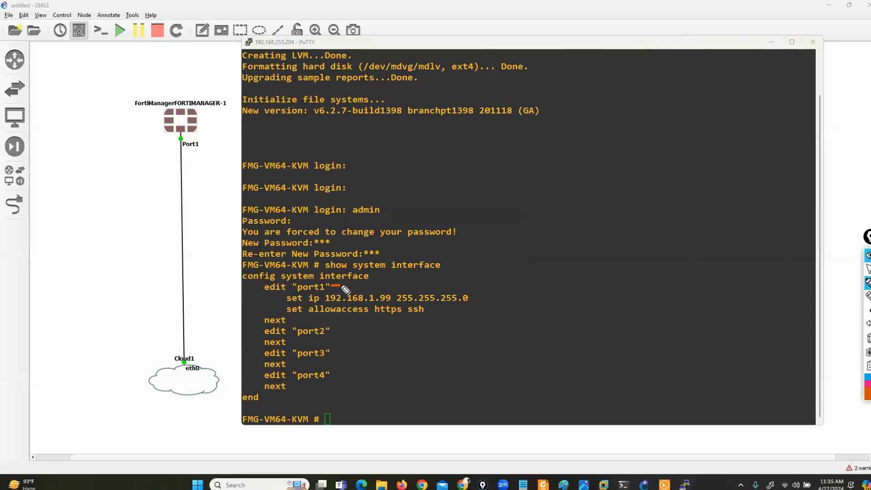
pyautogui.moveTo(334, 329)
pyautogui.mouseDown()
pyautogui.moveTo(343, 329)
pyautogui.moveTo(352, 383)
pyautogui.mouseUp()
pyautogui.moveTo(287, 293); pyautogui.dragTo(284, 305)
pyautogui.moveTo(460, 287)
pyautogui.mouseDown()
pyautogui.moveTo(474, 293)
pyautogui.moveTo(475, 306)
pyautogui.mouseUp()
pyautogui.click(868, 271)
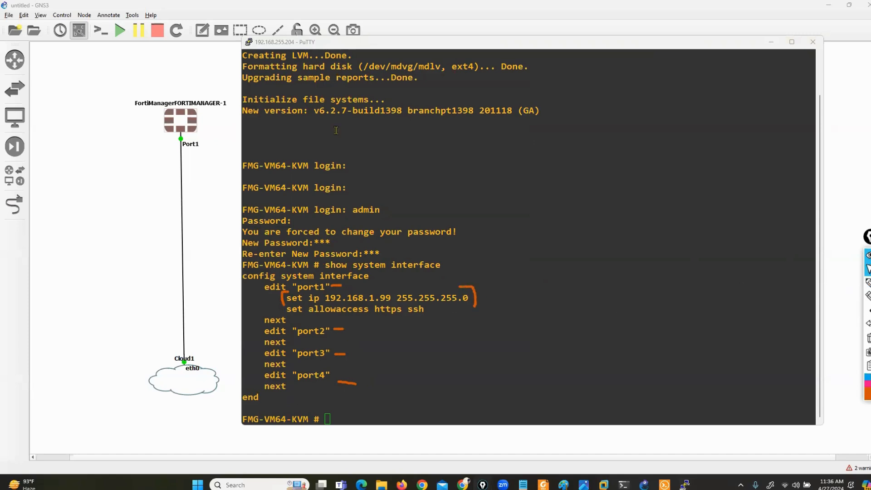
# Add a '192.168.255.0/24' note beside the FortiManager–Cloud1 link and return to PuTTY.
pyautogui.click(189, 74)
pyautogui.click(202, 32)
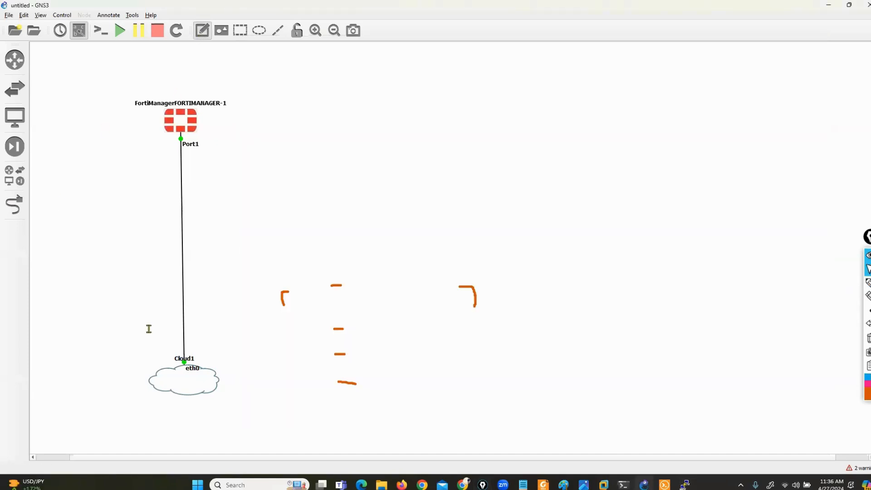
pyautogui.click(64, 215)
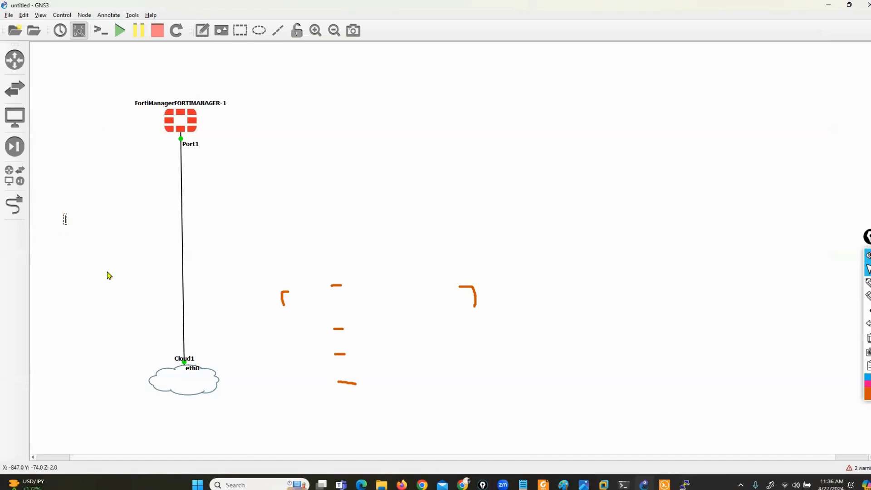
pyautogui.write('192.168.255.0/')
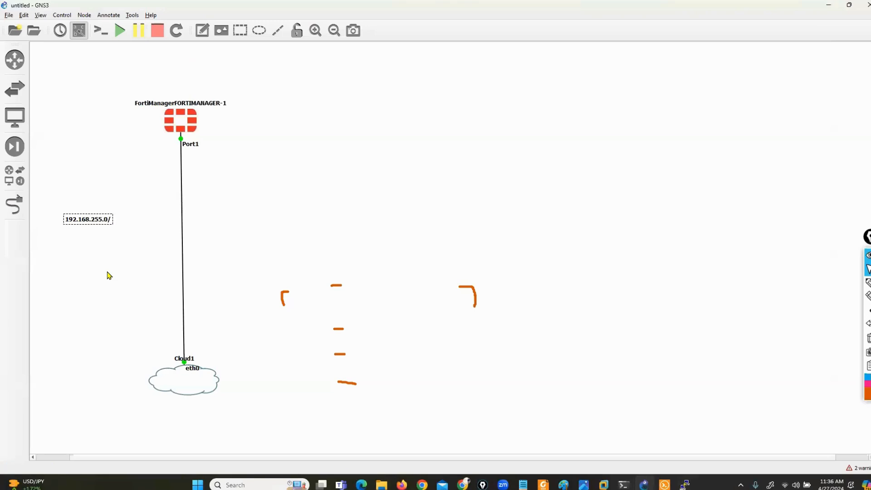
pyautogui.write(' 24')
pyautogui.click(685, 484)
pyautogui.click(869, 338)
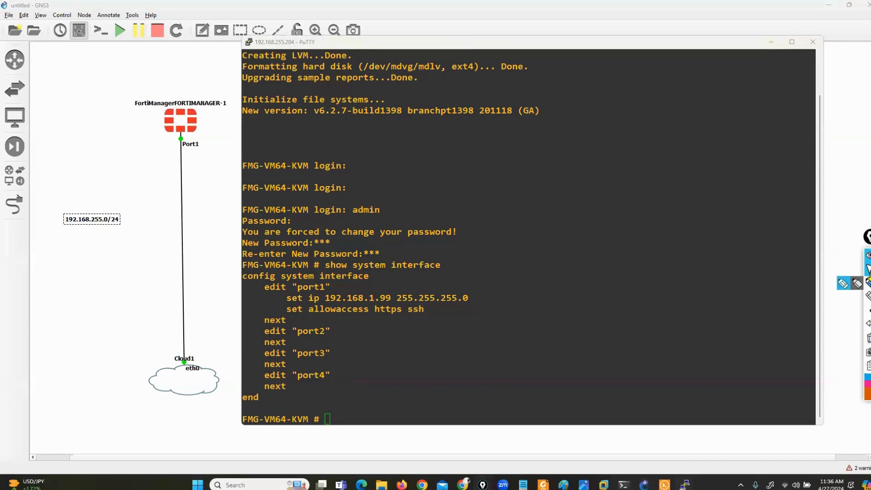
# Under config system interface, edit port1 and set its IP to 192.168.255.195/24.
pyautogui.click(625, 329)
pyautogui.write('config ')
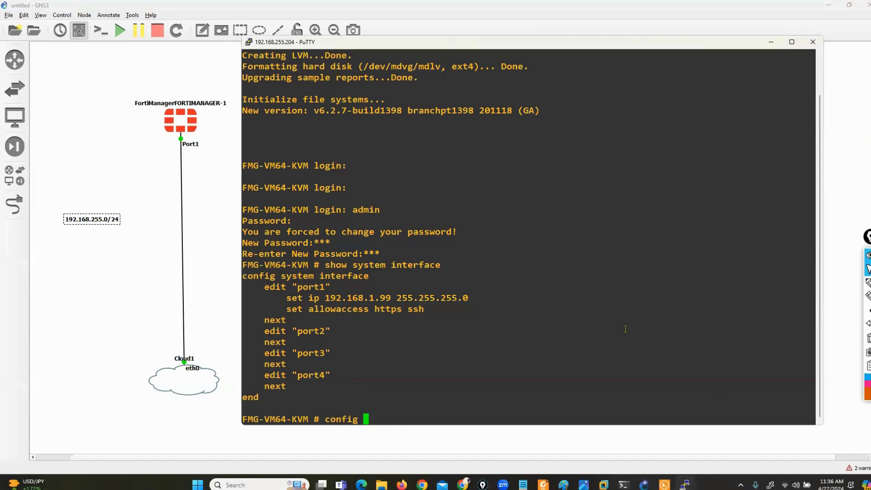
pyautogui.write('system interface')
pyautogui.press('Return')
pyautogui.write('edit port1')
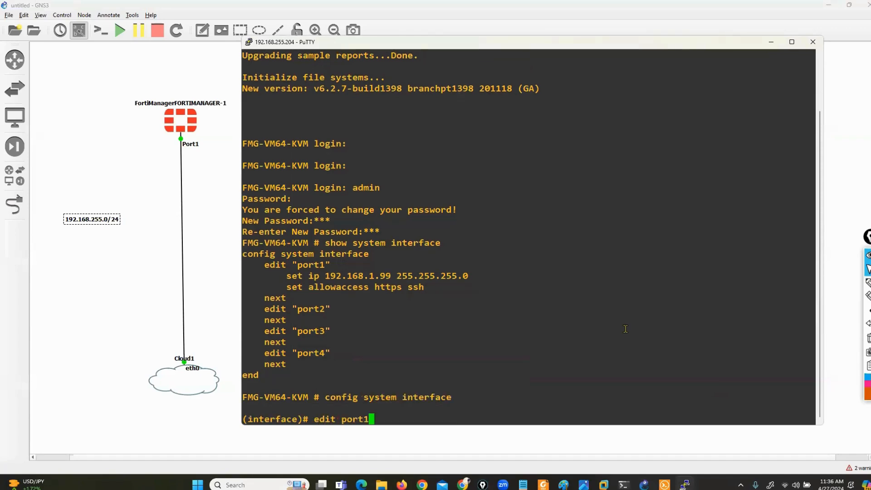
pyautogui.press('Return')
pyautogui.write('s')
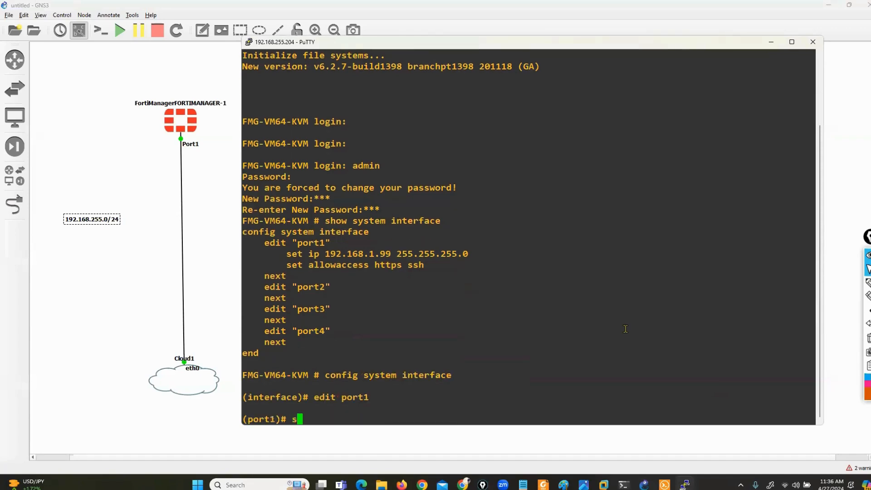
pyautogui.write('et ip 192.168.255.1')
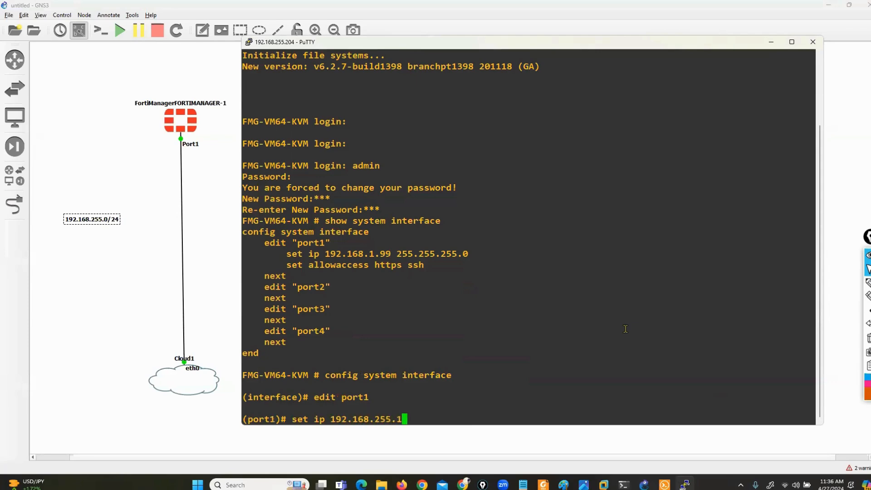
pyautogui.write('95/24')
pyautogui.press('Return')
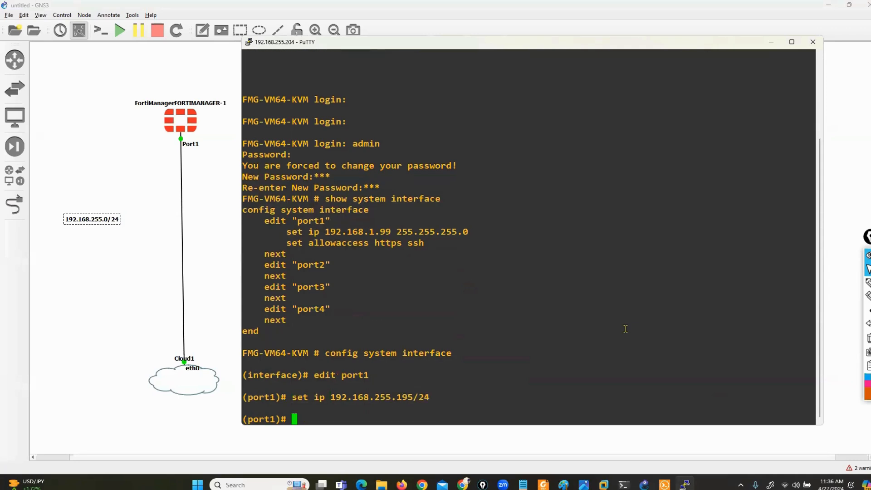
# Allow http, https, ping and ssh access on port1 and end the config block.
pyautogui.write('set allowaccess http https ping ssh')
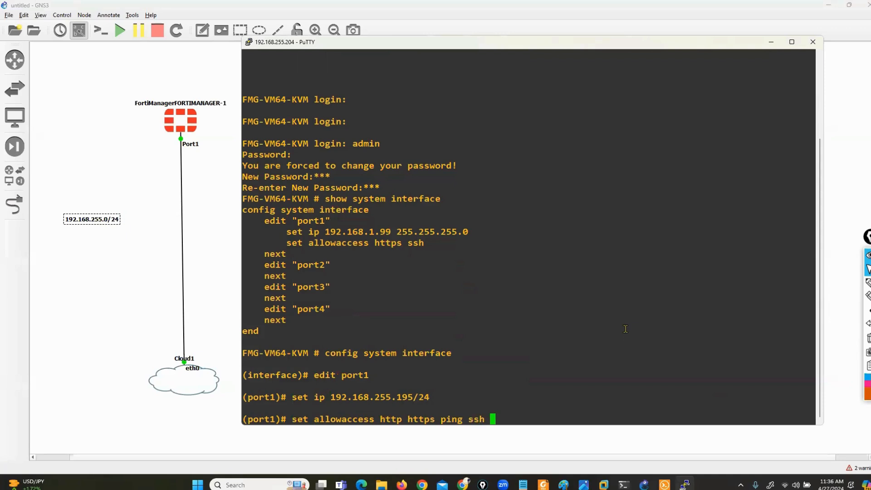
pyautogui.press('Return')
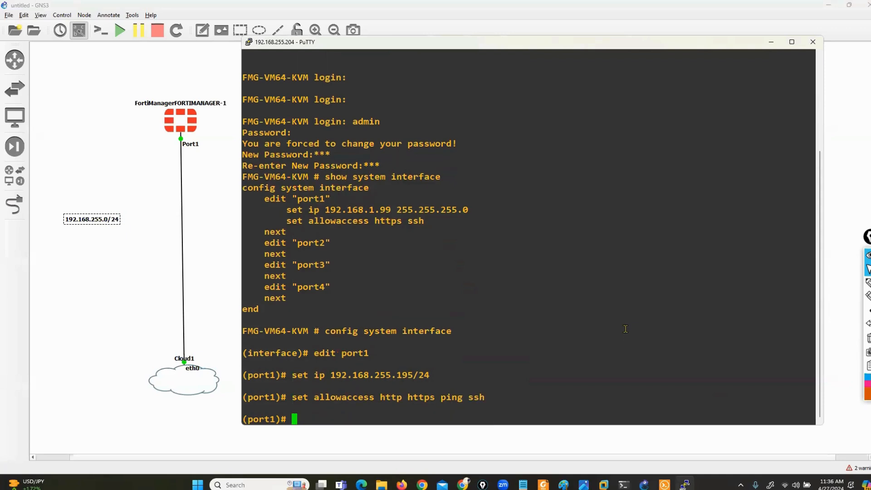
pyautogui.write('end')
pyautogui.press('Return')
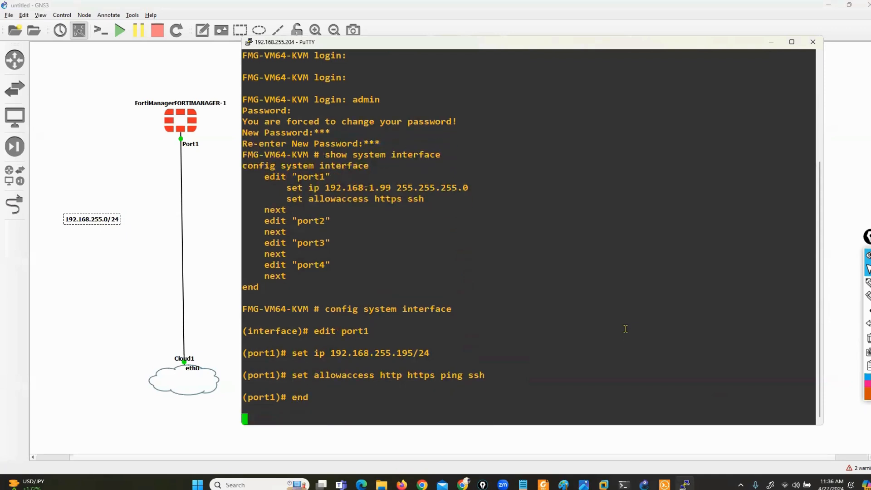
pyautogui.moveTo(269, 295); pyautogui.dragTo(391, 388)
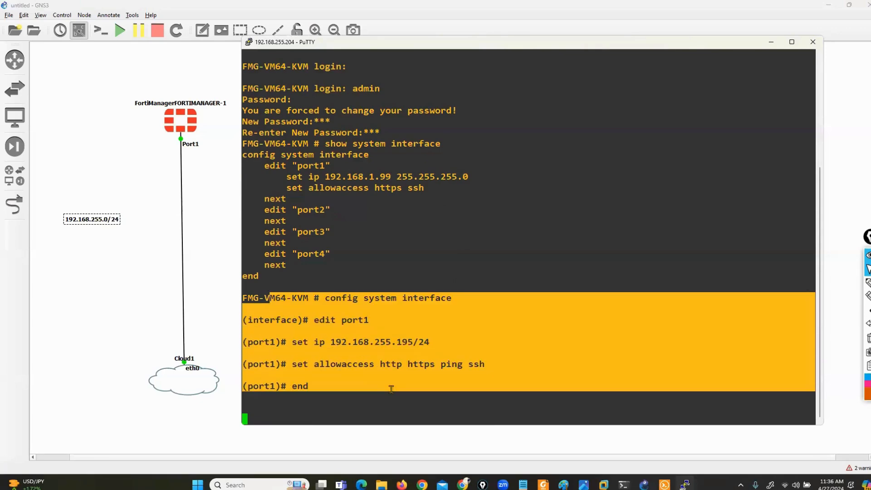
pyautogui.click(392, 392)
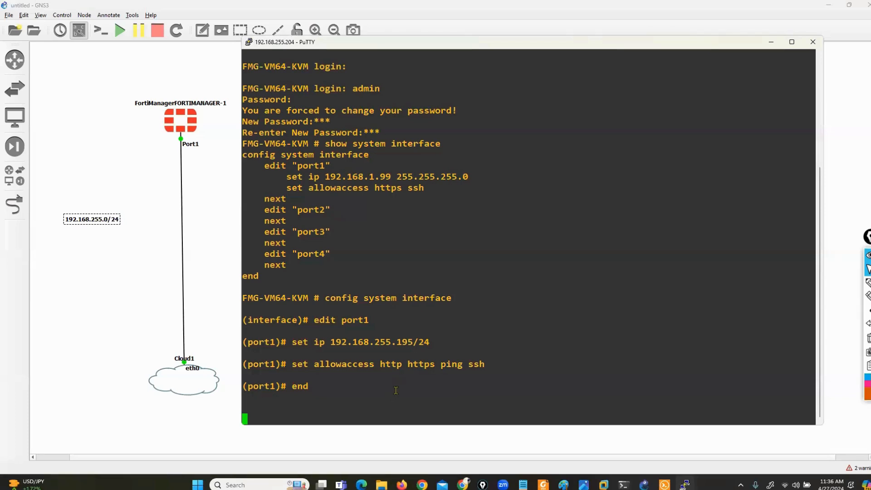
# Run ipconfig in a Command Prompt to confirm VMnet8 is 192.168.255.1.
pyautogui.press('super+r')
pyautogui.write('cmd')
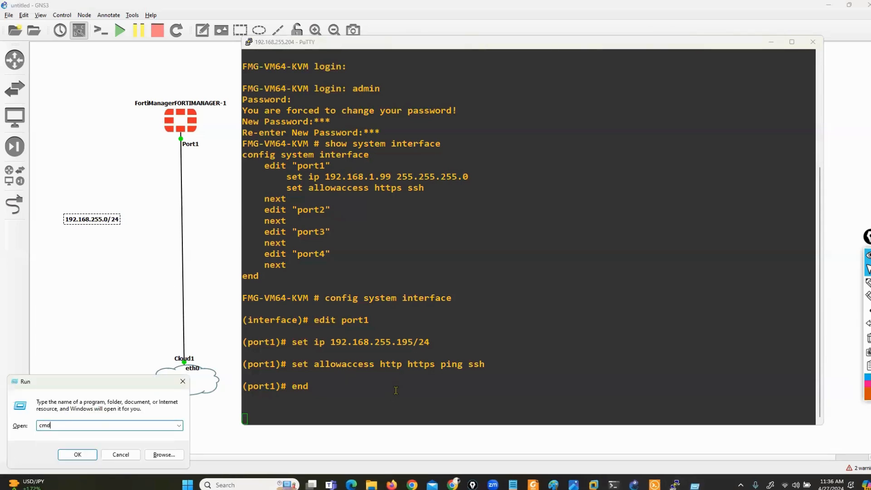
pyautogui.press('Return')
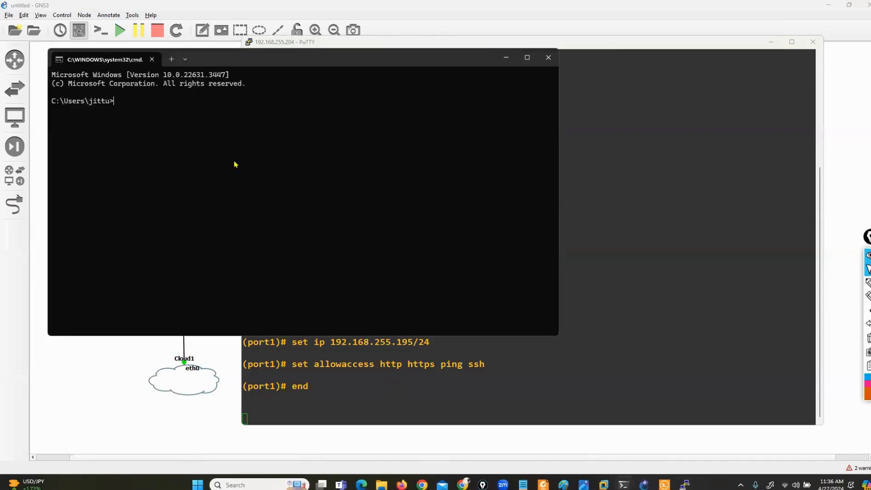
pyautogui.moveTo(249, 66); pyautogui.dragTo(524, 135)
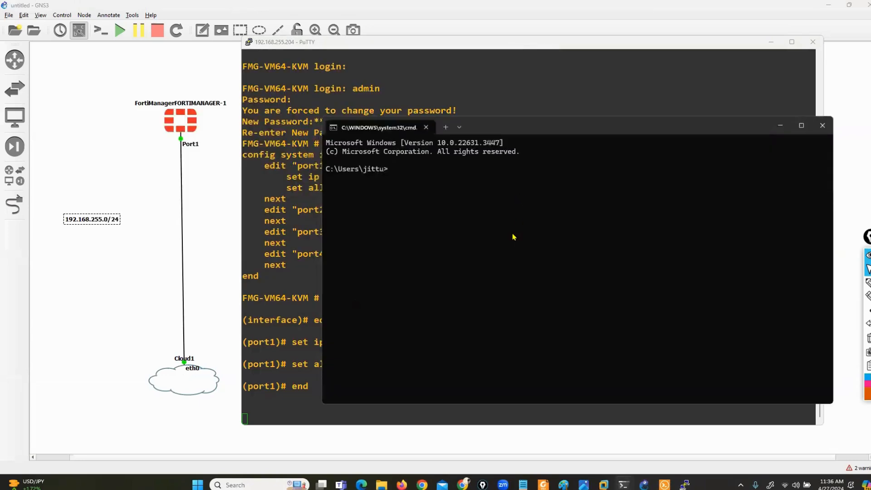
pyautogui.write('ipconfig')
pyautogui.press('Return')
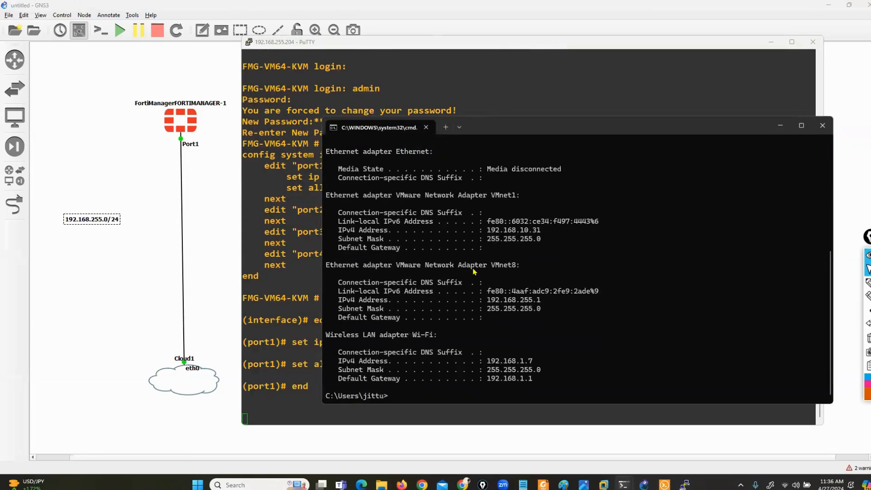
pyautogui.moveTo(335, 300); pyautogui.dragTo(553, 304)
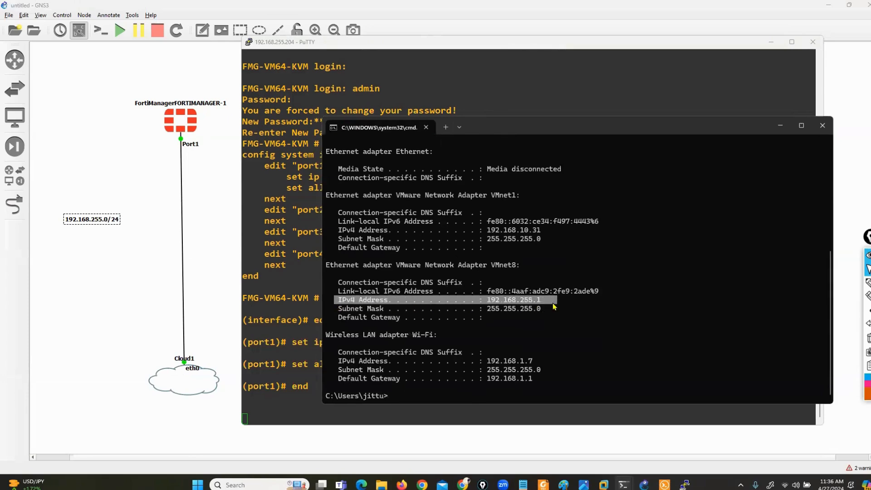
pyautogui.click(543, 314)
# Ping the FortiManager at 192.168.255.195 from the Command Prompt.
pyautogui.click(289, 298)
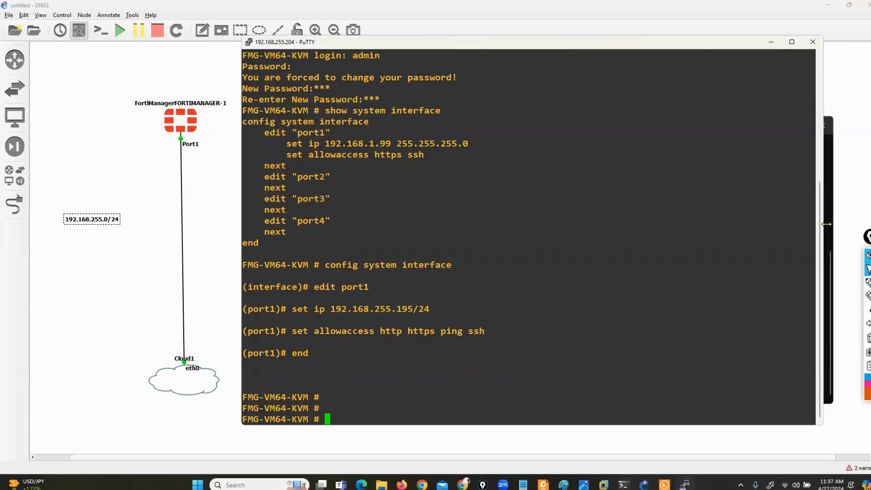
pyautogui.click(833, 230)
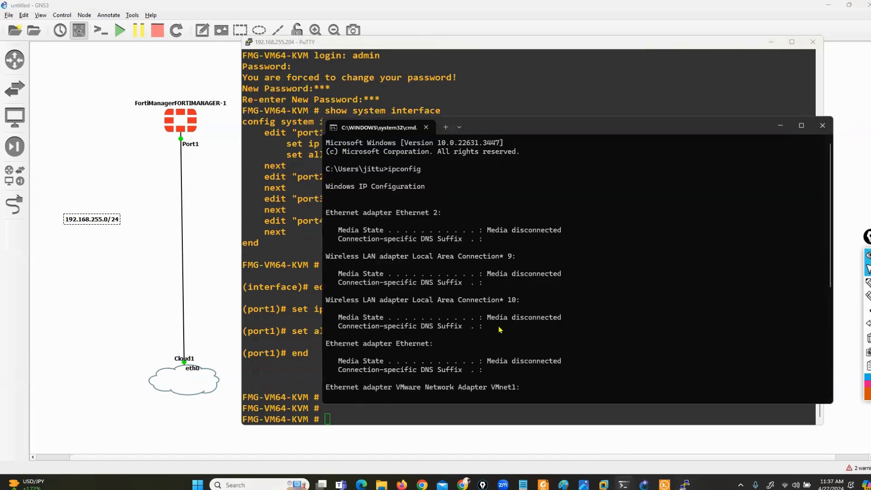
pyautogui.scroll(-5, 499, 329)
pyautogui.write('pin')
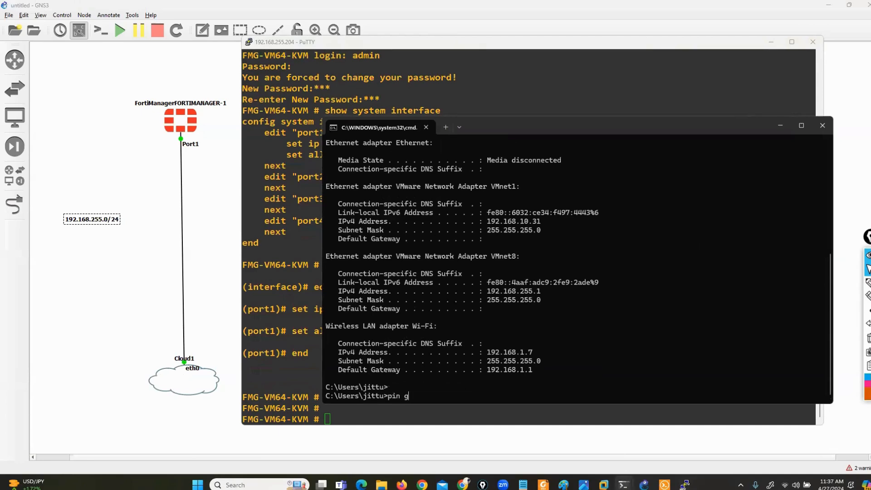
pyautogui.write('g 192.168.255.195')
pyautogui.press('Return')
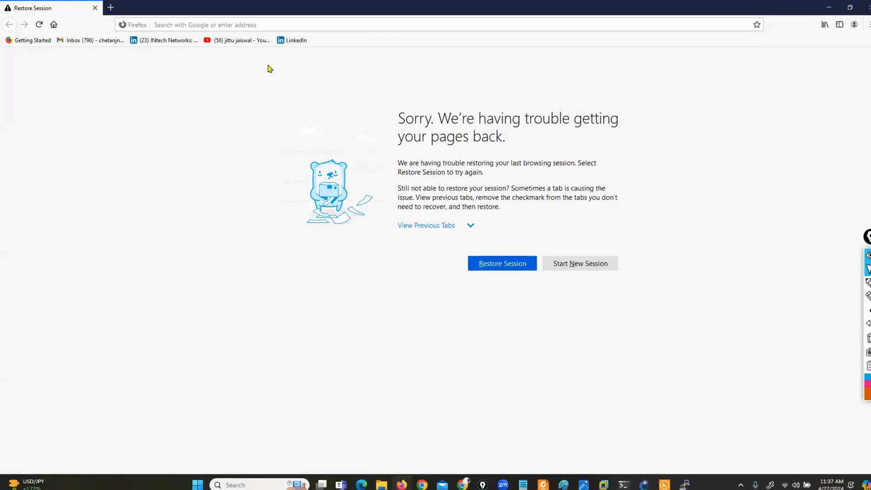
# Browse to 192.168.255.195 in a new Firefox tab, accept the certificate risk, and close Restore Session.
pyautogui.hotkey('ctrl', 't')
pyautogui.write('92.168.25')
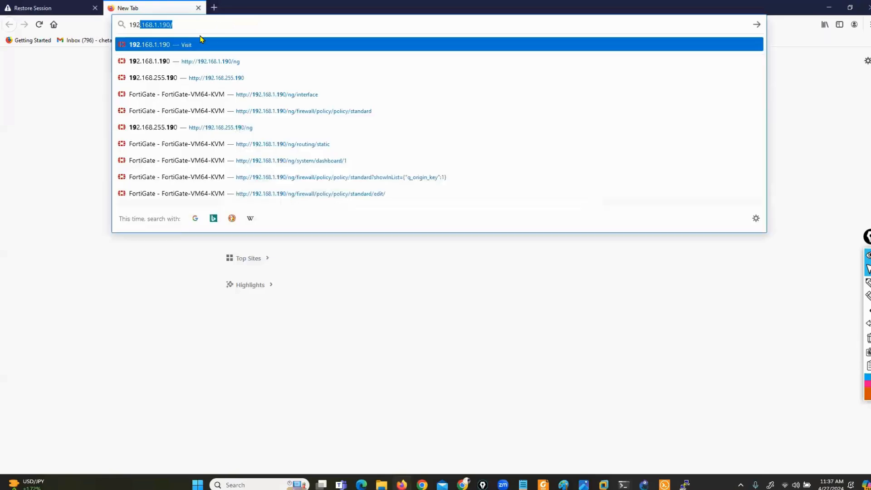
pyautogui.write('5.195')
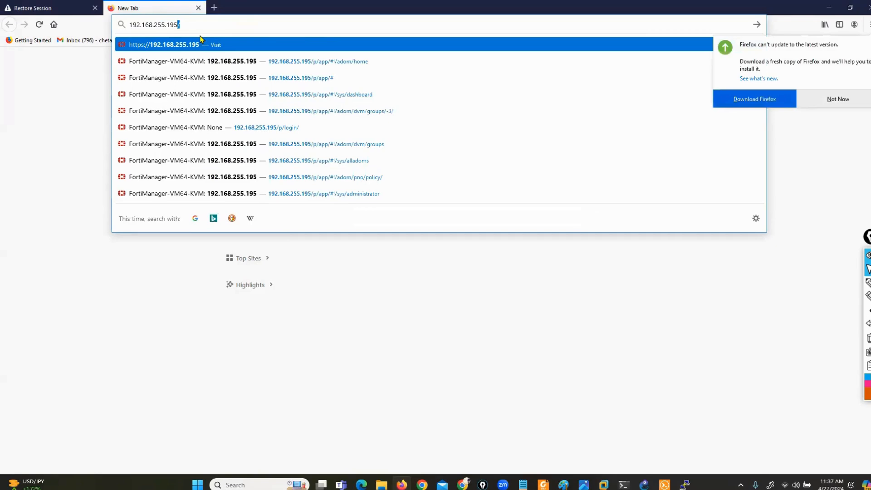
pyautogui.press('Return')
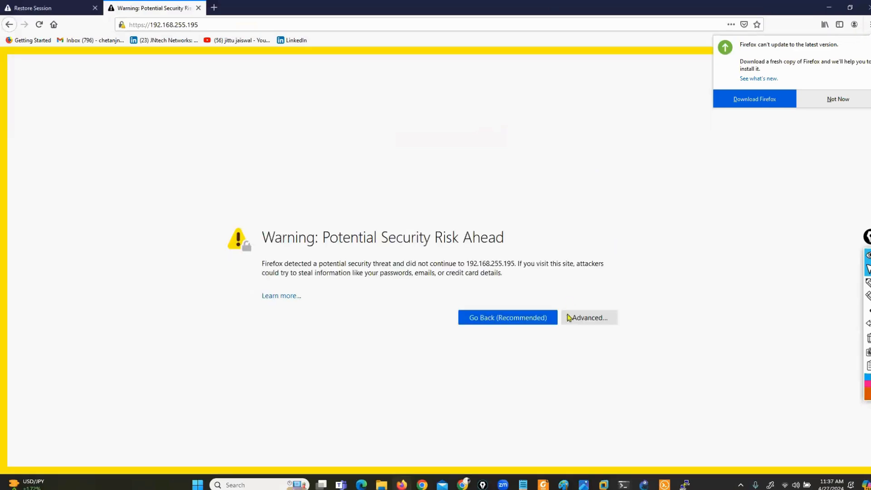
pyautogui.click(585, 321)
pyautogui.click(541, 462)
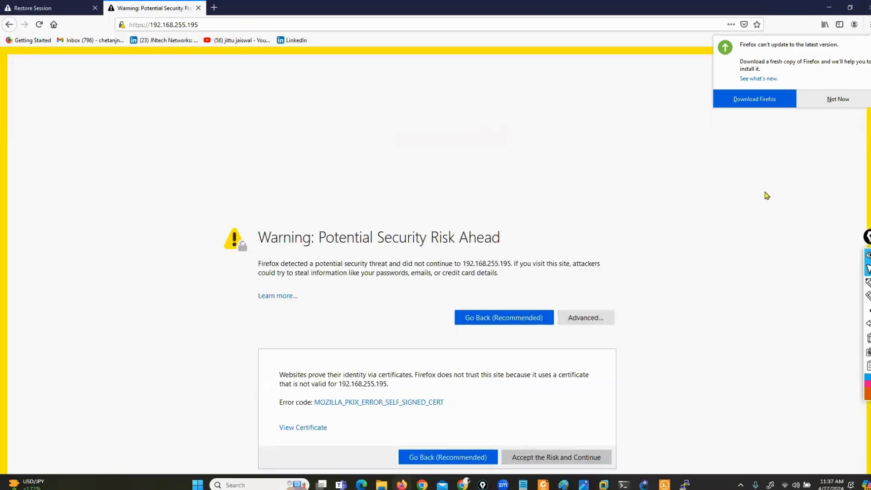
pyautogui.click(838, 99)
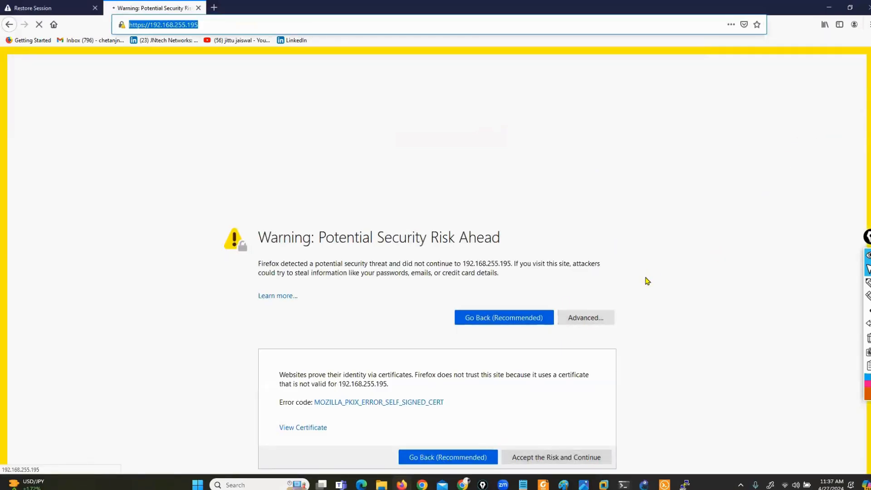
pyautogui.click(95, 8)
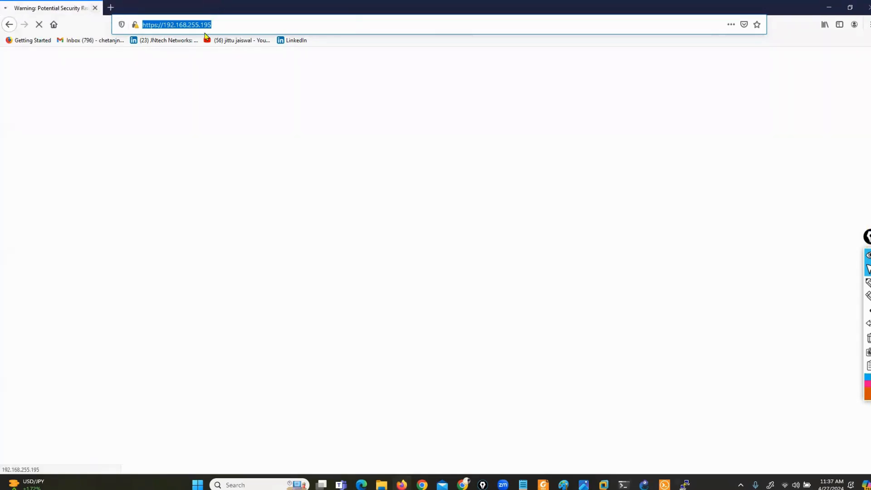
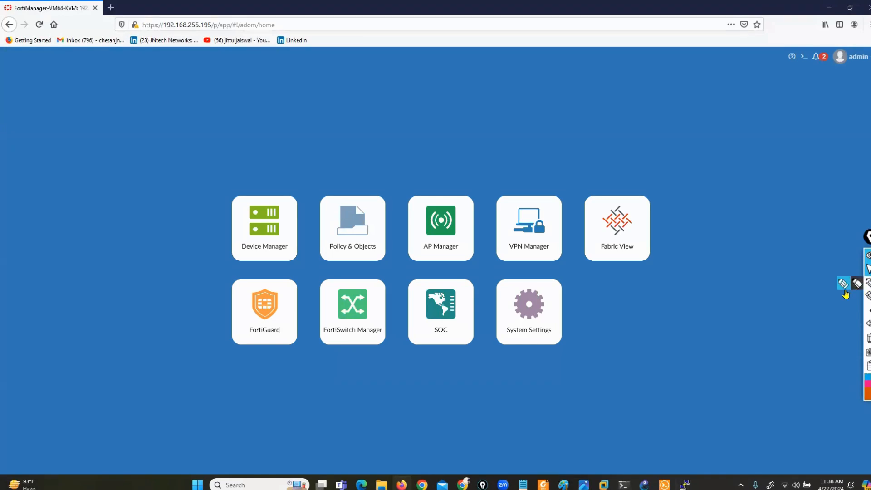
pyautogui.moveTo(618, 162); pyautogui.dragTo(671, 164)
pyautogui.moveTo(517, 163)
pyautogui.mouseDown()
pyautogui.moveTo(190, 159)
pyautogui.moveTo(216, 403)
pyautogui.mouseUp()
pyautogui.moveTo(644, 424)
pyautogui.mouseDown()
pyautogui.moveTo(696, 249)
pyautogui.moveTo(671, 165)
pyautogui.moveTo(644, 180)
pyautogui.mouseUp()
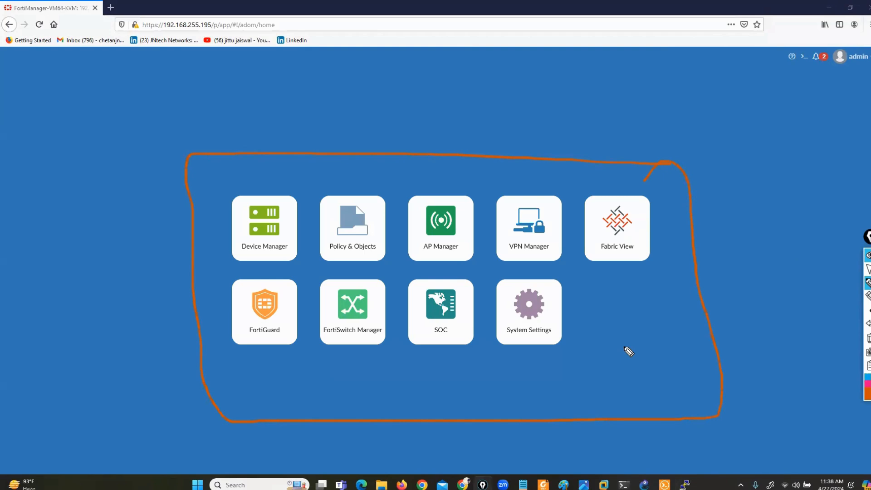
pyautogui.moveTo(212, 114); pyautogui.dragTo(267, 194)
pyautogui.moveTo(286, 129); pyautogui.dragTo(337, 199)
pyautogui.moveTo(385, 120); pyautogui.dragTo(444, 202)
pyautogui.moveTo(481, 133); pyautogui.dragTo(519, 203)
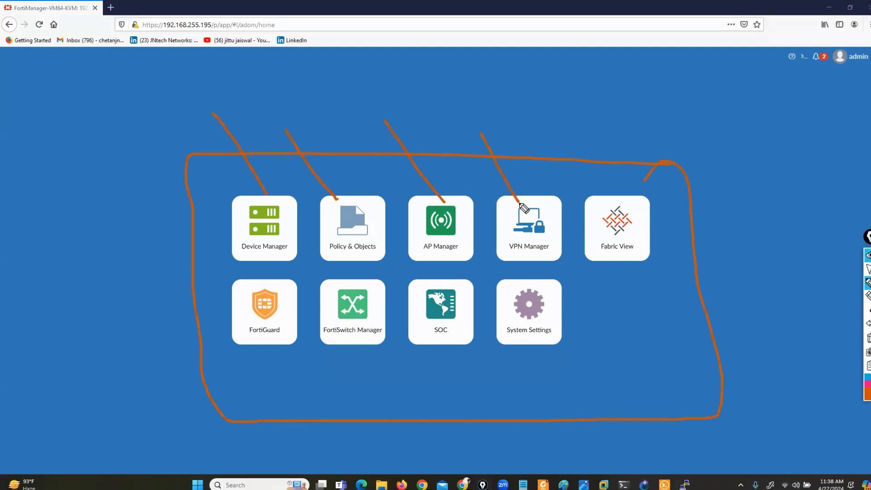
pyautogui.moveTo(245, 409); pyautogui.dragTo(259, 346)
pyautogui.moveTo(338, 414); pyautogui.dragTo(356, 356)
pyautogui.moveTo(543, 270)
pyautogui.mouseDown()
pyautogui.moveTo(497, 345)
pyautogui.moveTo(596, 320)
pyautogui.mouseUp()
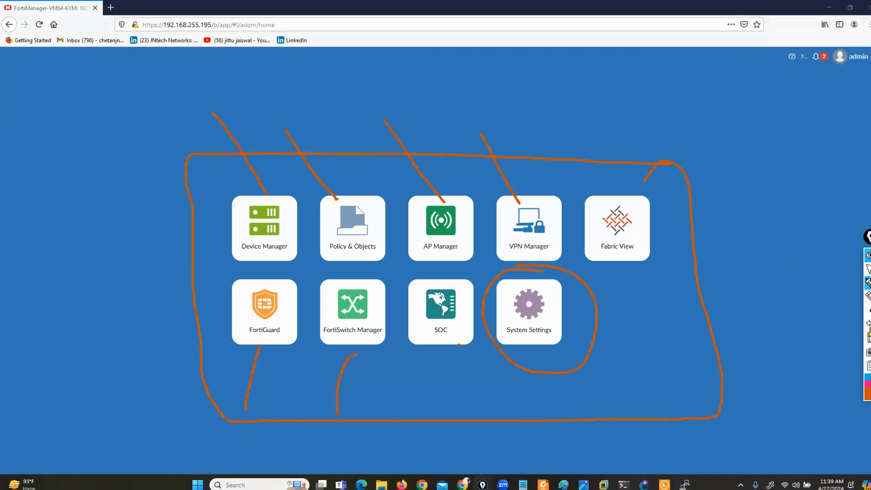
pyautogui.click(868, 284)
# Open System Settings and highlight sidebar items Dashboard, All ADOMs, Network, HA, Admin, Certificates and Event Log.
pyautogui.click(867, 269)
pyautogui.click(540, 317)
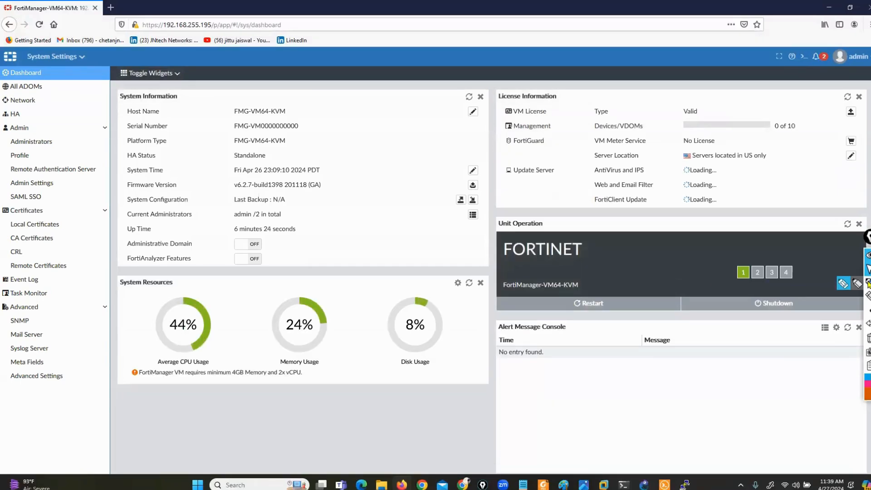
pyautogui.click(844, 286)
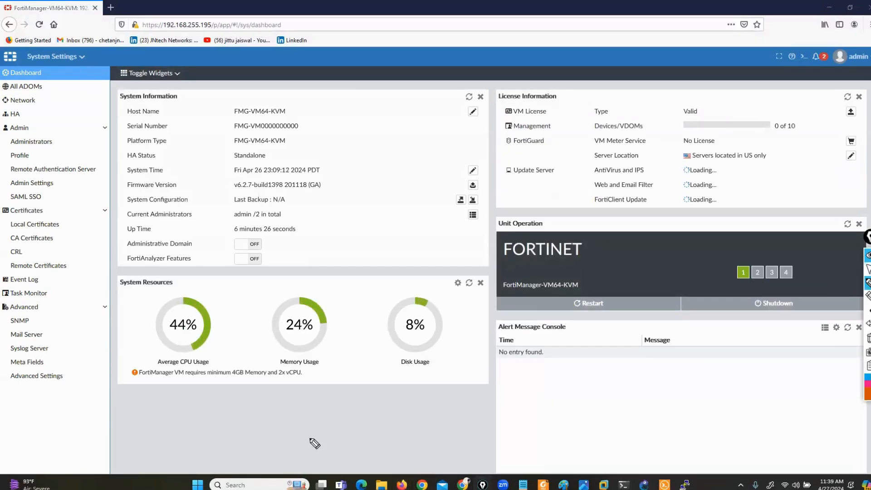
pyautogui.moveTo(46, 68); pyautogui.dragTo(109, 56)
pyautogui.moveTo(44, 84)
pyautogui.mouseDown()
pyautogui.moveTo(67, 89)
pyautogui.moveTo(155, 55)
pyautogui.mouseUp()
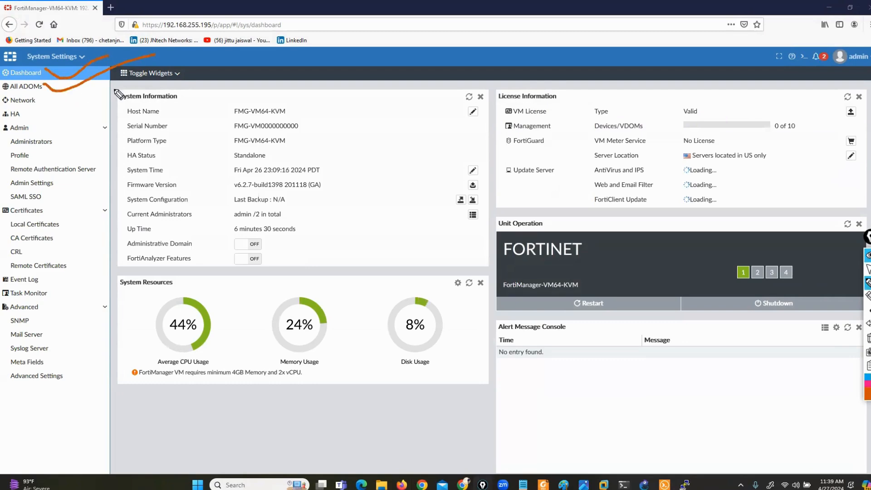
pyautogui.moveTo(39, 97); pyautogui.dragTo(86, 98)
pyautogui.moveTo(44, 118); pyautogui.dragTo(69, 127)
pyautogui.moveTo(65, 212); pyautogui.dragTo(93, 205)
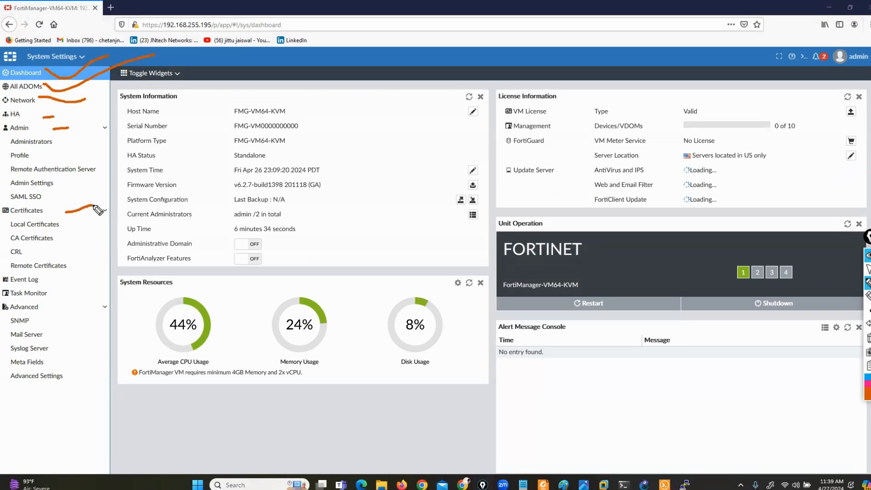
pyautogui.moveTo(60, 281)
pyautogui.mouseDown()
pyautogui.moveTo(86, 274)
pyautogui.moveTo(82, 290)
pyautogui.moveTo(16, 300)
pyautogui.moveTo(1, 312)
pyautogui.moveTo(4, 390)
pyautogui.moveTo(64, 397)
pyautogui.moveTo(88, 359)
pyautogui.moveTo(80, 296)
pyautogui.moveTo(40, 296)
pyautogui.mouseUp()
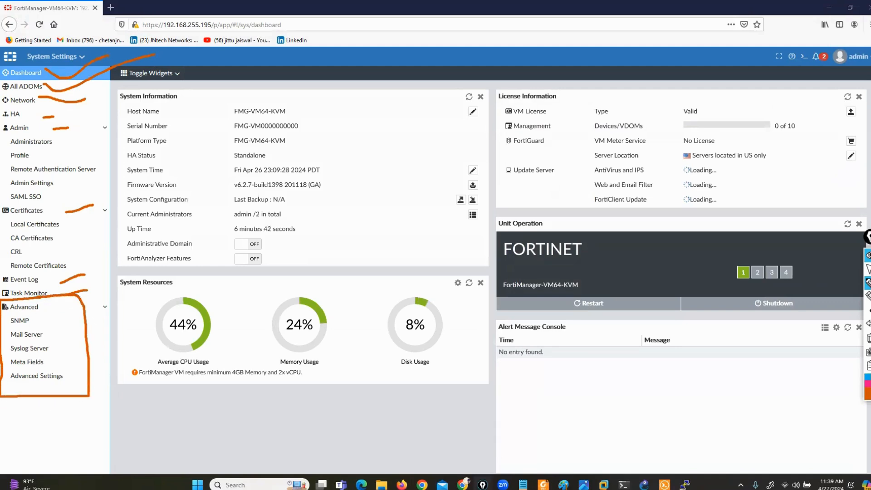
# Clear the highlights, then outline the Dashboard widget area and clear all annotations again.
pyautogui.click(867, 339)
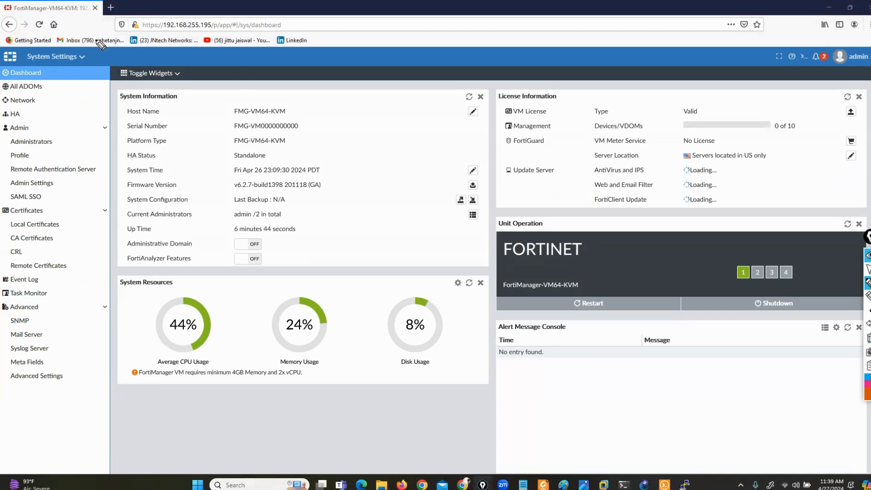
pyautogui.moveTo(28, 63)
pyautogui.mouseDown()
pyautogui.moveTo(75, 67)
pyautogui.moveTo(92, 53)
pyautogui.moveTo(23, 54)
pyautogui.mouseUp()
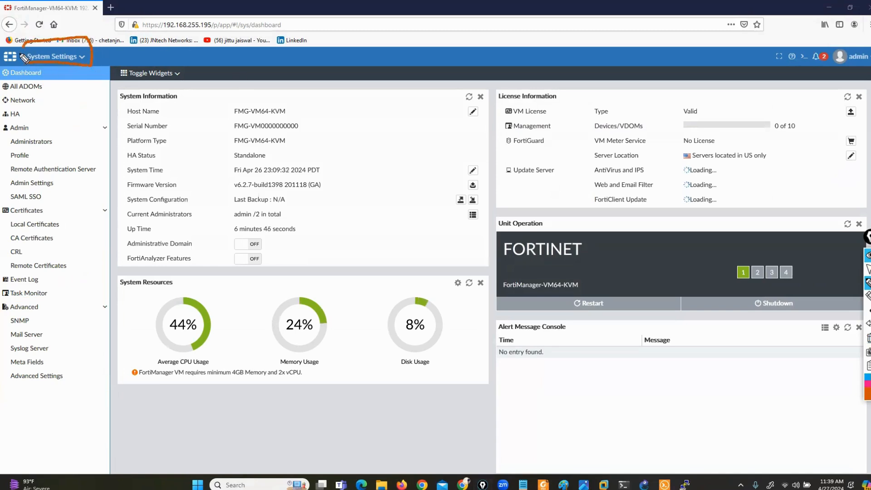
pyautogui.click(868, 340)
pyautogui.moveTo(2, 81)
pyautogui.mouseDown()
pyautogui.moveTo(32, 81)
pyautogui.moveTo(45, 67)
pyautogui.moveTo(3, 77)
pyautogui.mouseUp()
pyautogui.moveTo(107, 61); pyautogui.dragTo(107, 143)
pyautogui.moveTo(108, 194)
pyautogui.mouseDown()
pyautogui.moveTo(119, 420)
pyautogui.moveTo(519, 448)
pyautogui.moveTo(870, 435)
pyautogui.mouseUp()
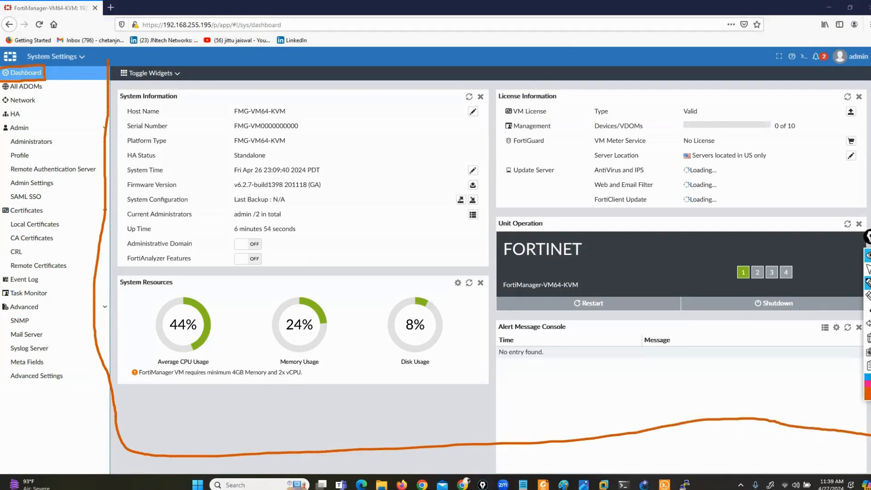
pyautogui.moveTo(869, 50)
pyautogui.mouseDown()
pyautogui.moveTo(225, 45)
pyautogui.moveTo(113, 66)
pyautogui.mouseUp()
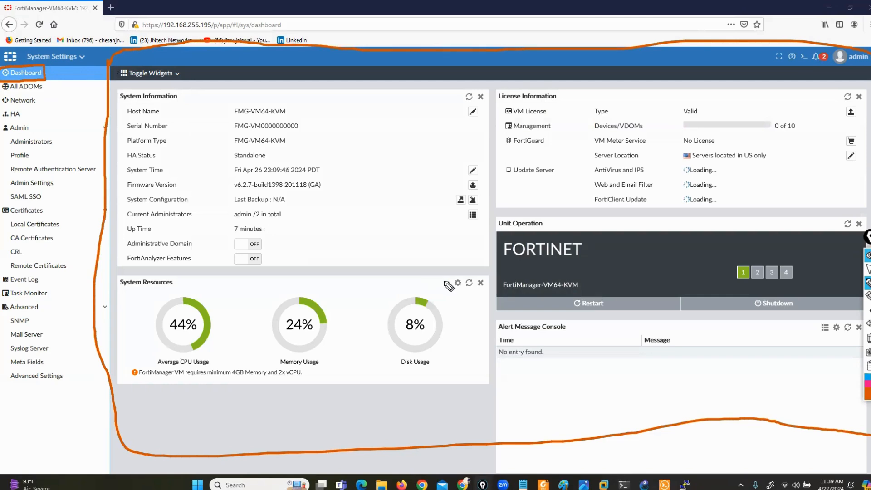
pyautogui.click(868, 337)
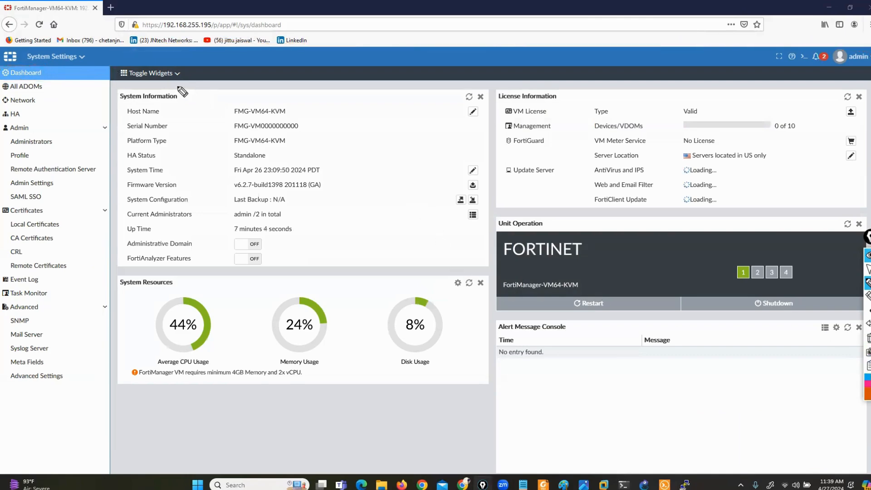
# Bracket the System Information title, Host Name, Serial Number and Platform Type, and point at the Standalone HA status.
pyautogui.moveTo(168, 85); pyautogui.dragTo(185, 102)
pyautogui.moveTo(119, 85)
pyautogui.mouseDown()
pyautogui.moveTo(108, 94)
pyautogui.moveTo(114, 125)
pyautogui.mouseUp()
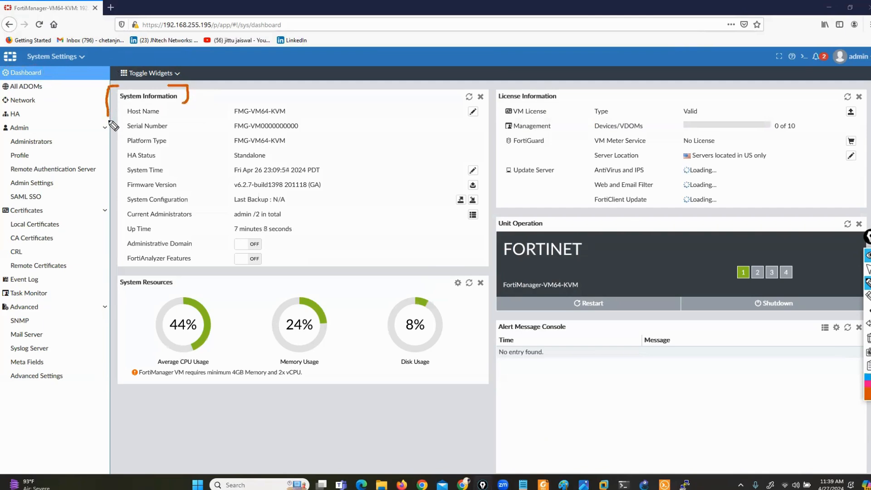
pyautogui.moveTo(867, 283)
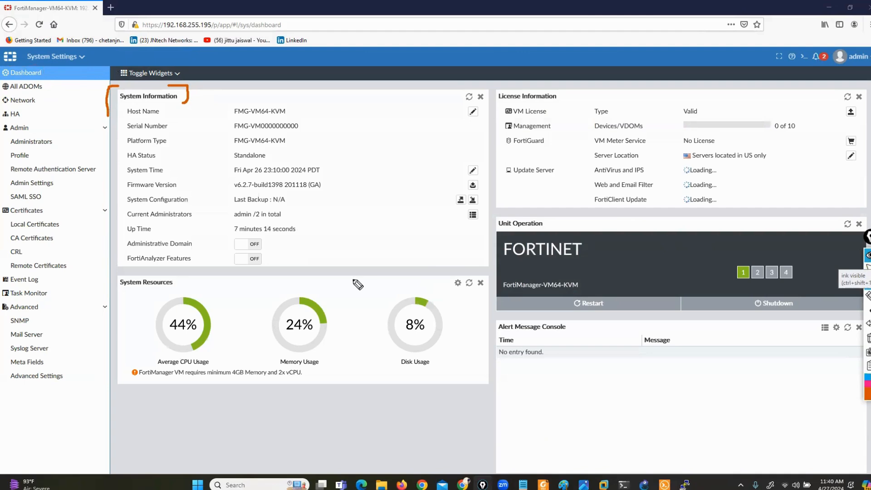
pyautogui.moveTo(285, 102); pyautogui.dragTo(293, 114)
pyautogui.moveTo(240, 102); pyautogui.dragTo(240, 116)
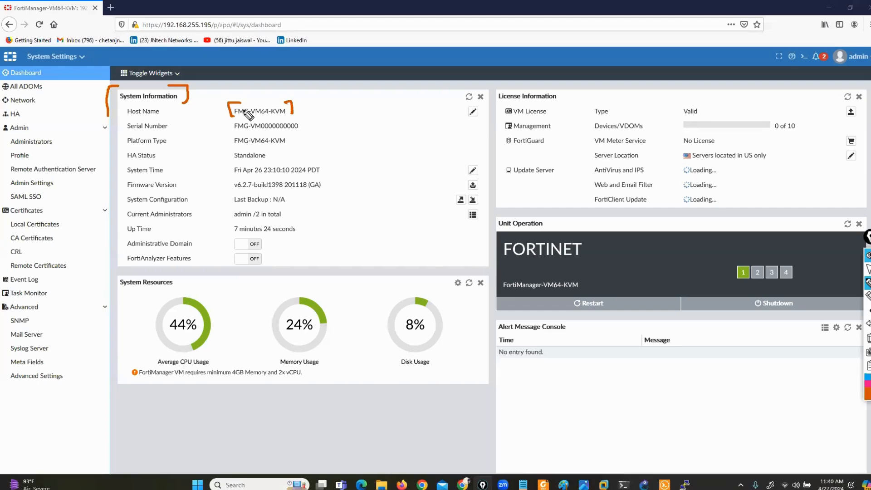
pyautogui.moveTo(295, 119); pyautogui.dragTo(306, 130)
pyautogui.moveTo(227, 120); pyautogui.dragTo(219, 128)
pyautogui.moveTo(280, 135); pyautogui.dragTo(283, 146)
pyautogui.moveTo(229, 134); pyautogui.dragTo(227, 144)
pyautogui.moveTo(176, 160); pyautogui.dragTo(228, 155)
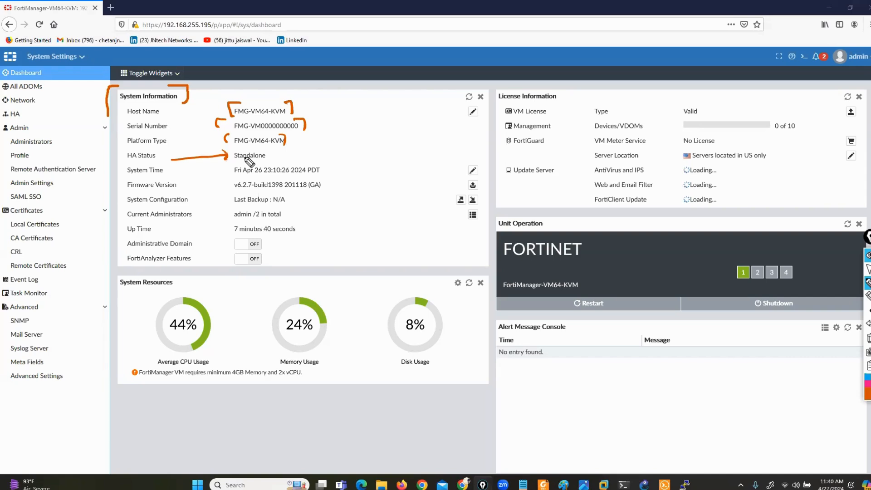
# Underline System Time, System Configuration and Last Backup, then clear the System Information annotations.
pyautogui.moveTo(183, 172)
pyautogui.mouseDown()
pyautogui.moveTo(221, 169)
pyautogui.moveTo(210, 185)
pyautogui.moveTo(277, 190)
pyautogui.mouseUp()
pyautogui.moveTo(117, 205); pyautogui.dragTo(168, 204)
pyautogui.moveTo(228, 208); pyautogui.dragTo(284, 207)
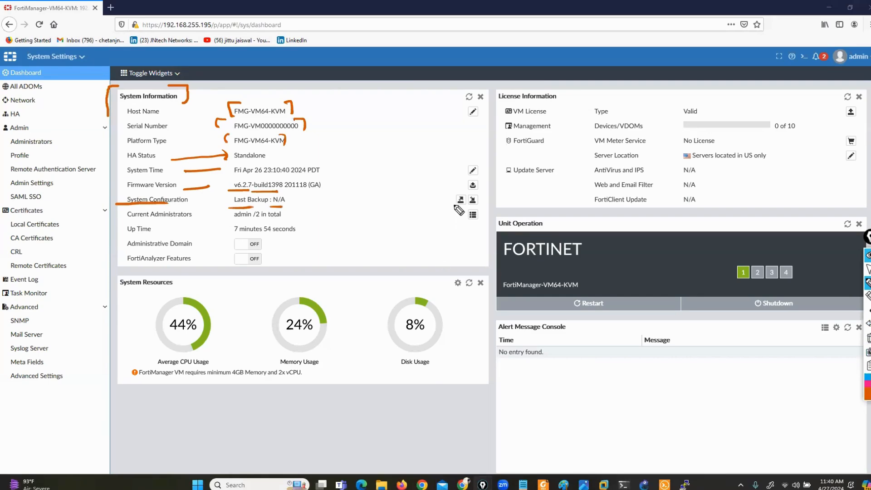
pyautogui.moveTo(447, 209); pyautogui.dragTo(487, 199)
pyautogui.click(868, 339)
# Underline Current Administrators and circle the signed-in admin account at top right.
pyautogui.moveTo(121, 221); pyautogui.dragTo(181, 219)
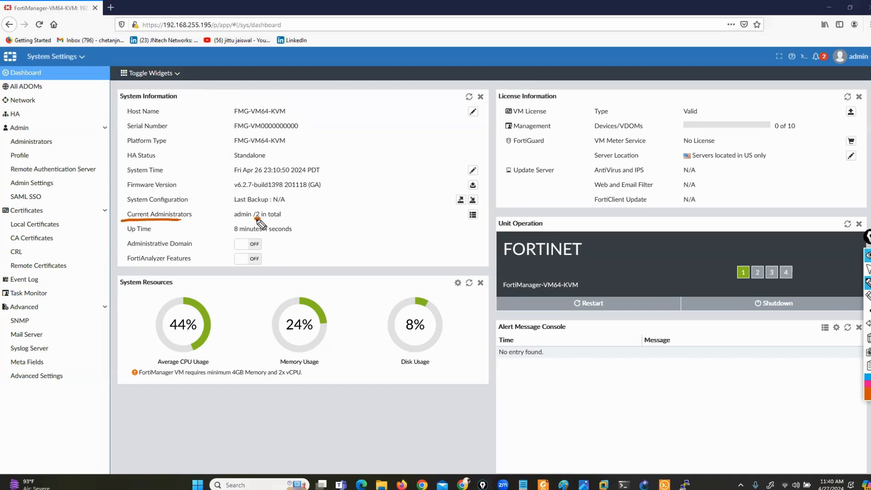
pyautogui.moveTo(868, 43)
pyautogui.mouseDown()
pyautogui.moveTo(830, 57)
pyautogui.moveTo(866, 70)
pyautogui.mouseUp()
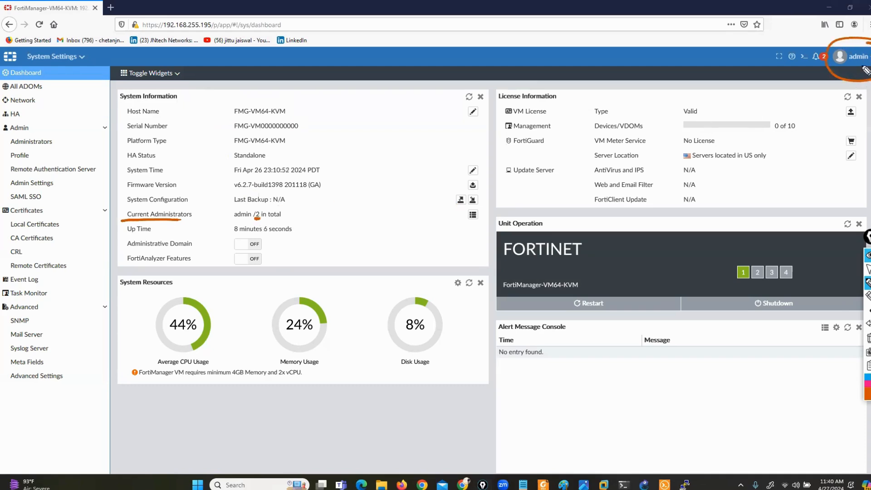
pyautogui.click(868, 269)
# Return from the PuTTY terminal to the dashboard, highlight the admin /2 count and Up Time, then clear.
pyautogui.click(685, 484)
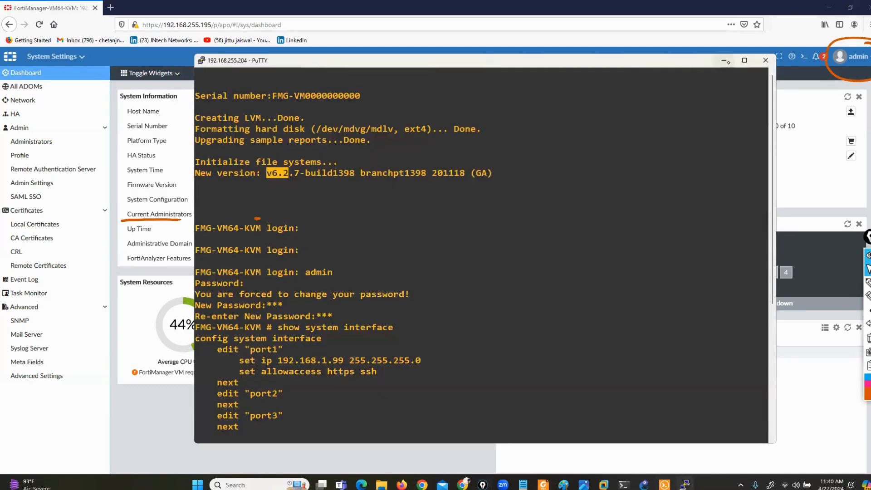
pyautogui.click(723, 60)
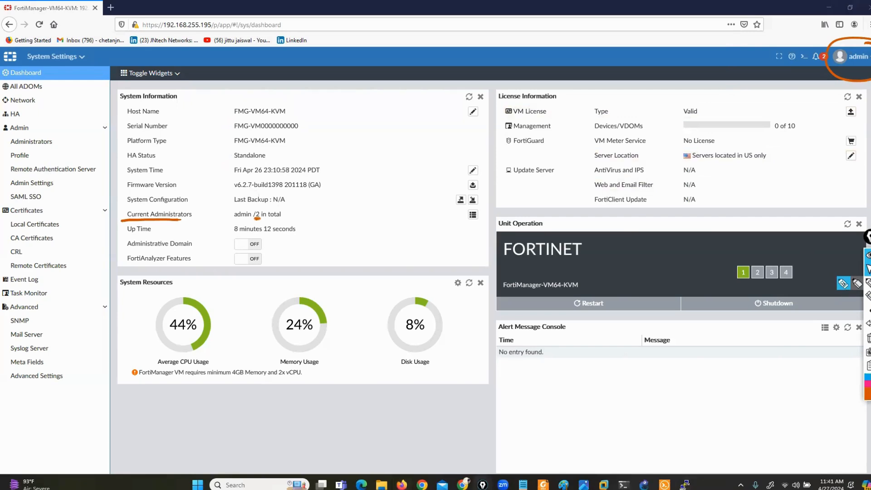
pyautogui.click(844, 286)
pyautogui.moveTo(229, 208); pyautogui.dragTo(226, 219)
pyautogui.moveTo(280, 207); pyautogui.dragTo(290, 217)
pyautogui.moveTo(179, 234); pyautogui.dragTo(221, 230)
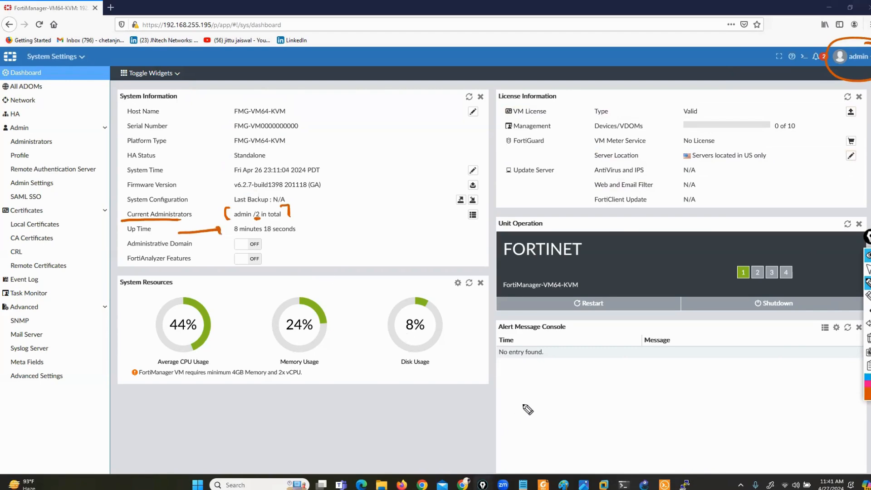
pyautogui.click(868, 338)
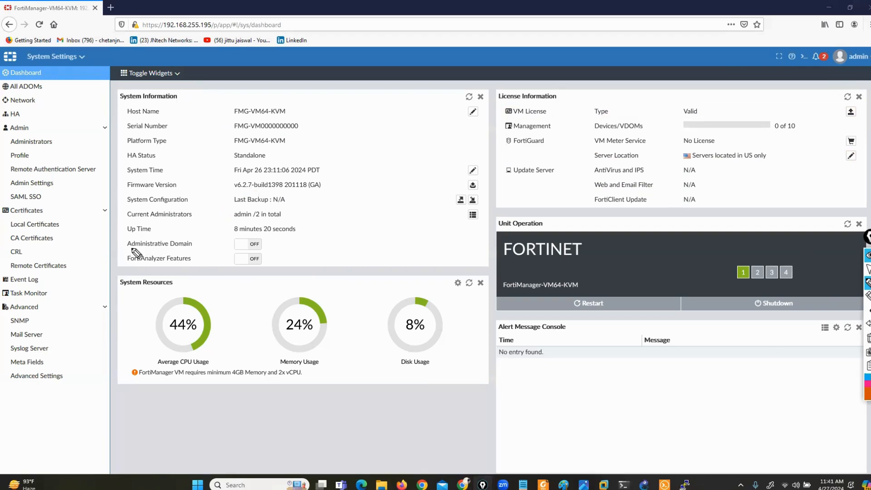
# Underline the Administrative Domain and FortiAnalyzer Features settings, then leave drawing mode.
pyautogui.moveTo(121, 251)
pyautogui.mouseDown()
pyautogui.moveTo(198, 256)
pyautogui.moveTo(203, 239)
pyautogui.moveTo(126, 241)
pyautogui.moveTo(144, 252)
pyautogui.moveTo(213, 215)
pyautogui.moveTo(245, 232)
pyautogui.mouseUp()
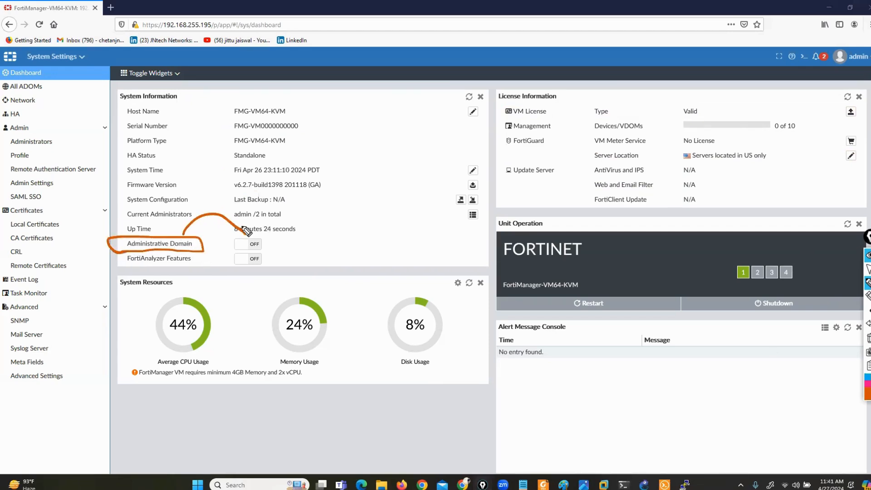
pyautogui.moveTo(114, 269)
pyautogui.mouseDown()
pyautogui.moveTo(197, 267)
pyautogui.moveTo(202, 253)
pyautogui.moveTo(177, 297)
pyautogui.moveTo(252, 275)
pyautogui.mouseUp()
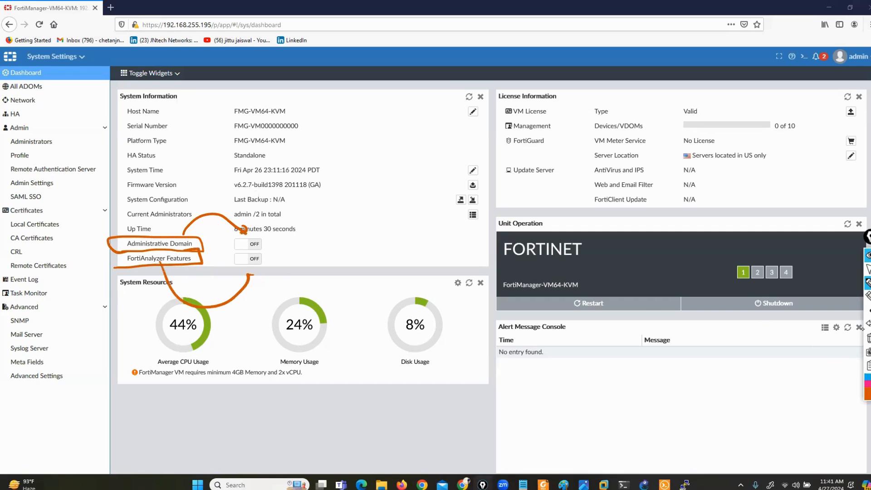
pyautogui.moveTo(125, 252); pyautogui.dragTo(166, 248)
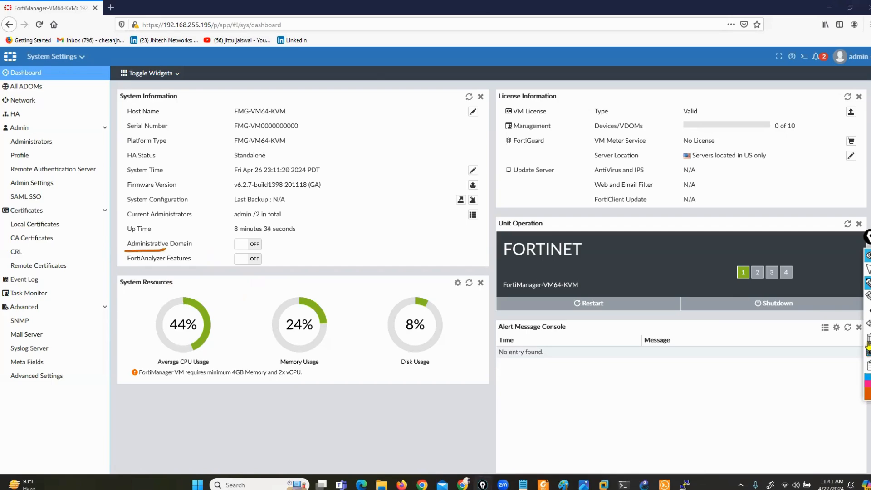
pyautogui.click(867, 269)
# Log out via the admin menu, sign back in with the account password, and decline saving the login.
pyautogui.click(847, 57)
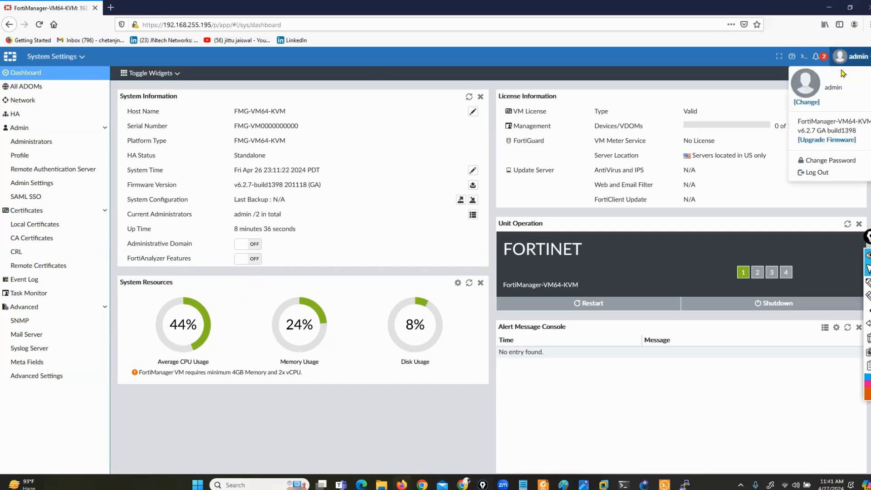
pyautogui.click(815, 172)
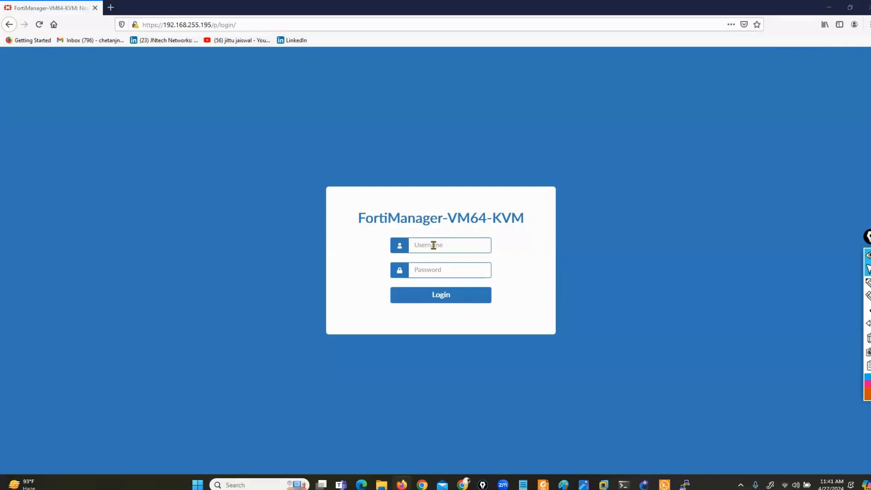
pyautogui.click(434, 245)
pyautogui.write('123')
pyautogui.press('Return')
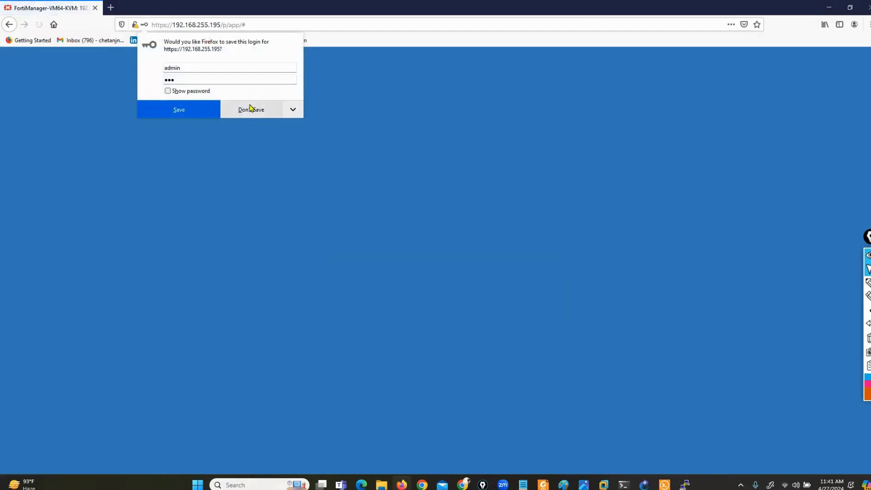
pyautogui.click(250, 109)
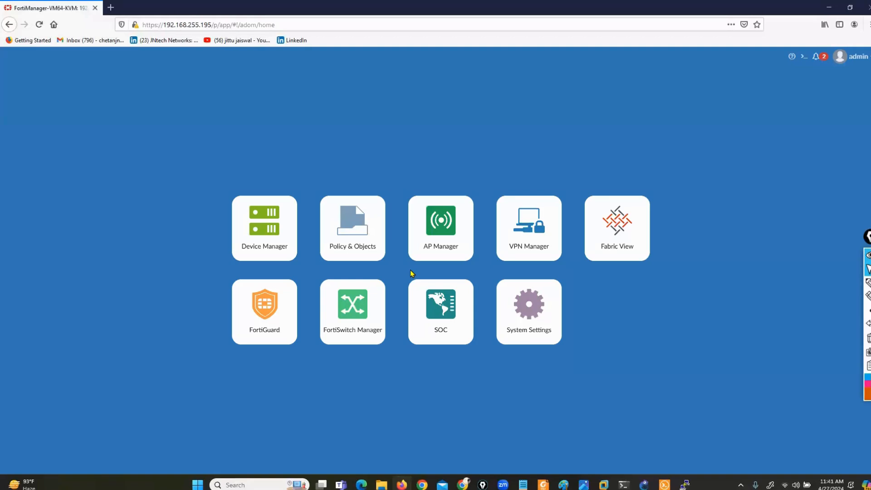
# Outline the module tiles on the home page, then enter the System Settings module.
pyautogui.click(867, 282)
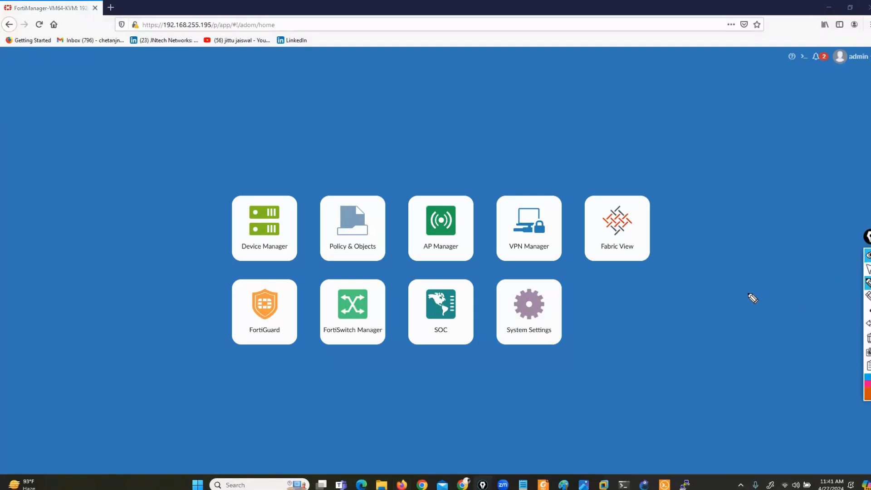
pyautogui.moveTo(663, 166); pyautogui.dragTo(296, 163)
pyautogui.moveTo(89, 387); pyautogui.dragTo(797, 396)
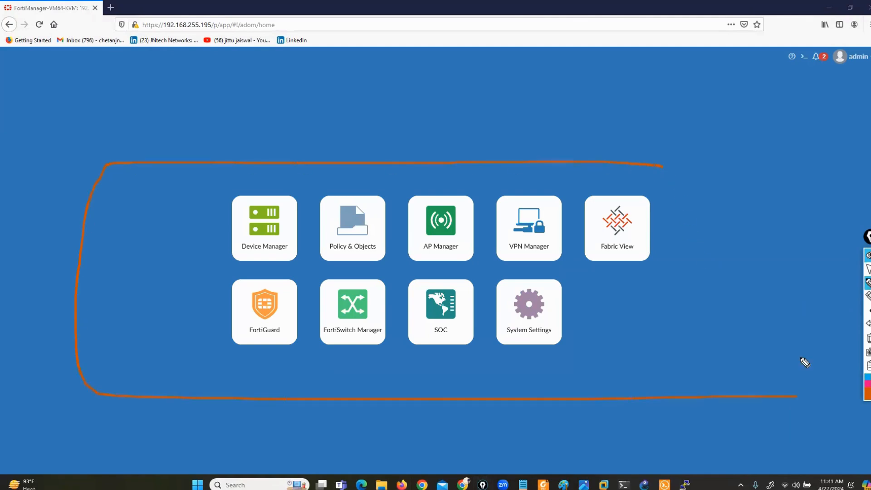
pyautogui.click(868, 269)
pyautogui.click(546, 313)
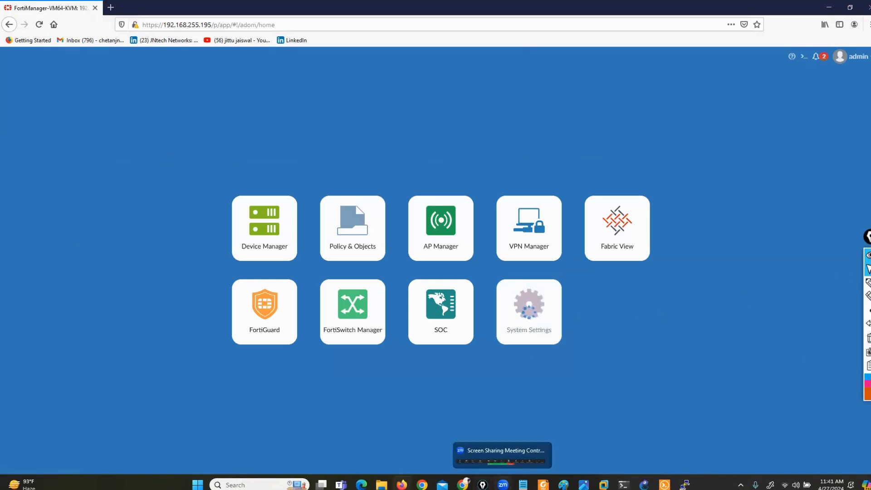
pyautogui.moveTo(603, 485)
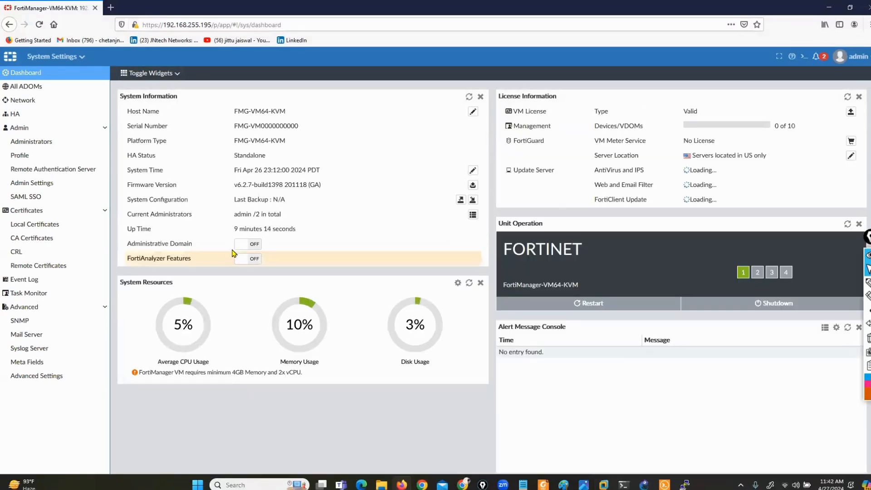
# Switch the Administrative Domain toggle on and confirm with OK.
pyautogui.click(245, 246)
pyautogui.click(245, 246)
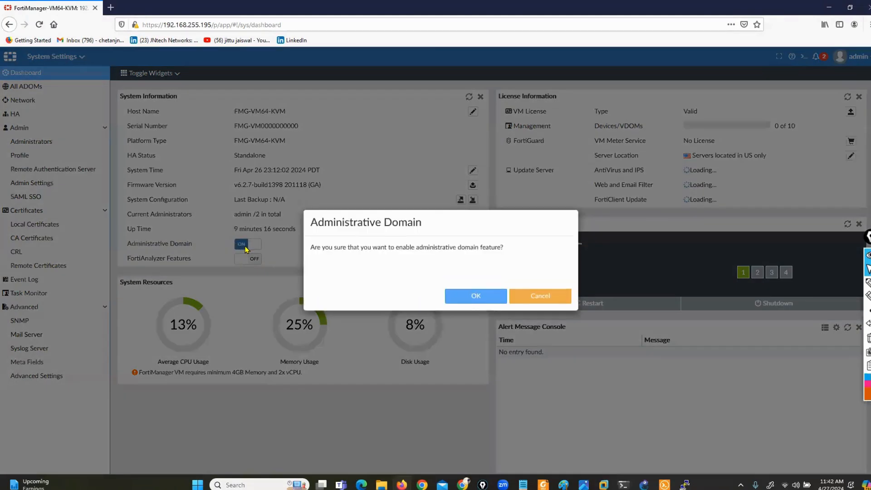
pyautogui.click(486, 298)
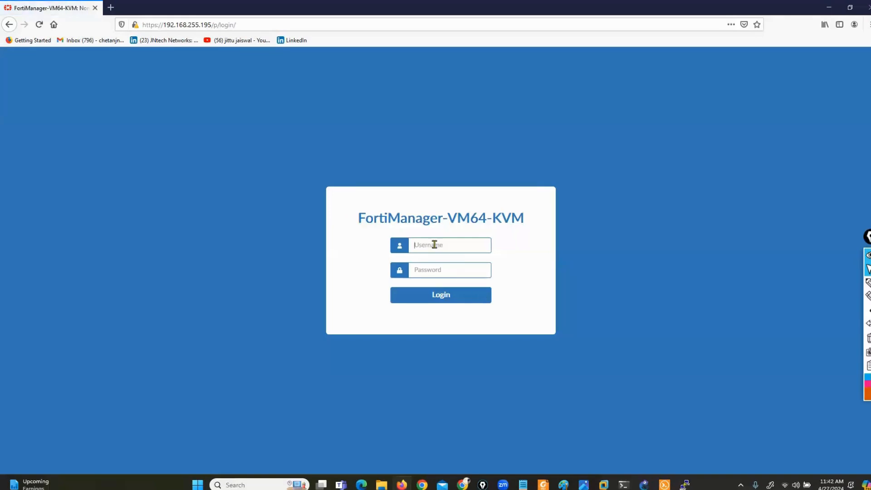
# Log back in as the administrator and decline Firefox's offer to save the login.
pyautogui.click(434, 246)
pyautogui.write('adm***')
pyautogui.press('Return')
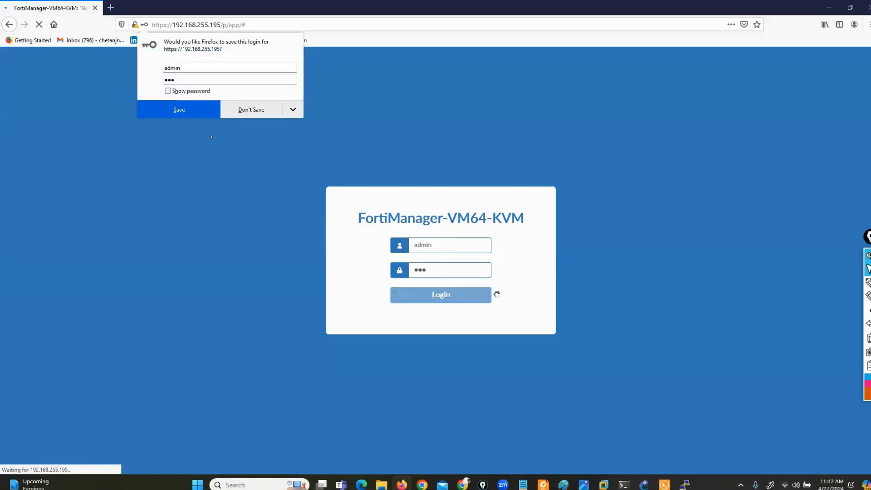
pyautogui.click(275, 108)
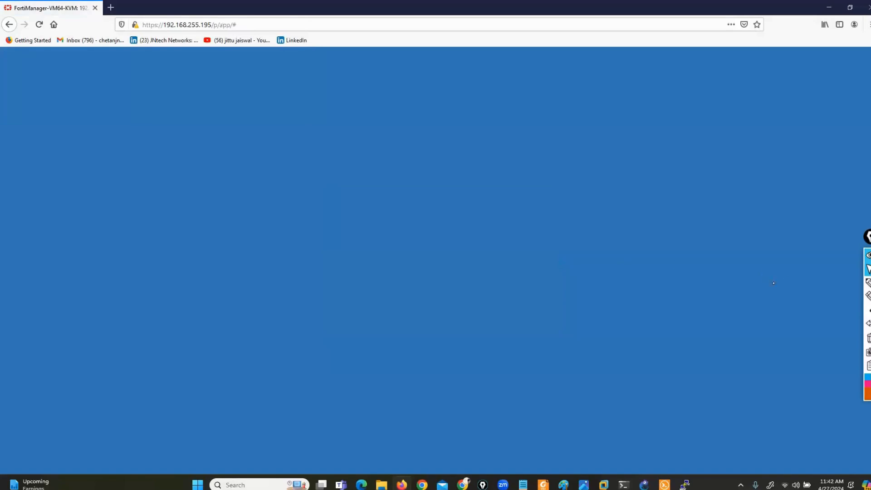
pyautogui.click(867, 282)
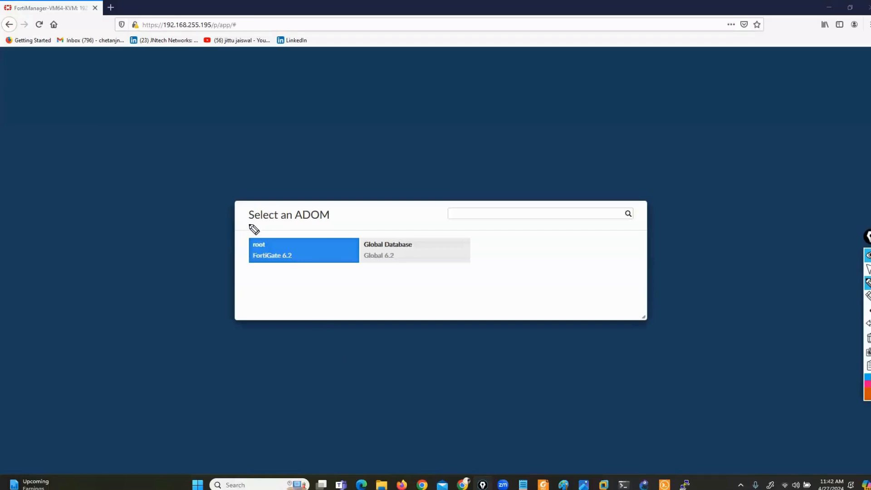
# Mark the Select an ADOM heading and the root ADOM, clear the marks, and enter root.
pyautogui.moveTo(234, 225)
pyautogui.mouseDown()
pyautogui.moveTo(340, 227)
pyautogui.moveTo(316, 197)
pyautogui.moveTo(211, 202)
pyautogui.moveTo(247, 223)
pyautogui.mouseUp()
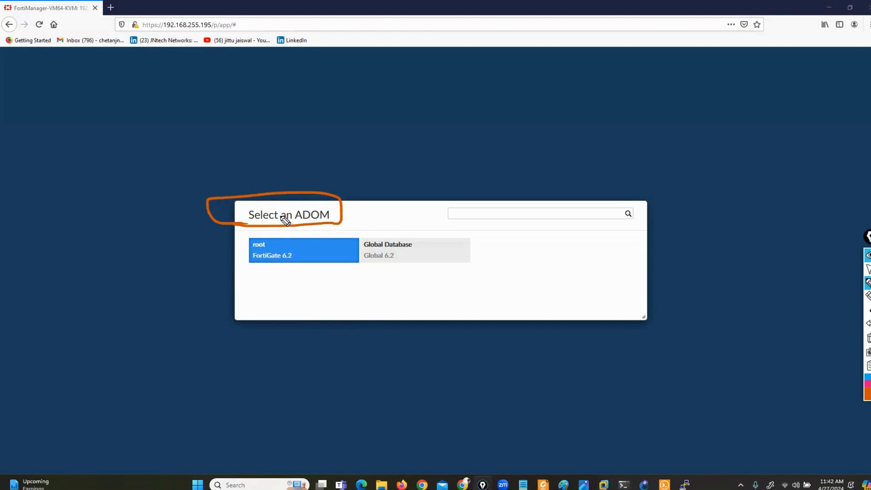
pyautogui.moveTo(154, 298)
pyautogui.mouseDown()
pyautogui.moveTo(249, 258)
pyautogui.moveTo(245, 266)
pyautogui.mouseUp()
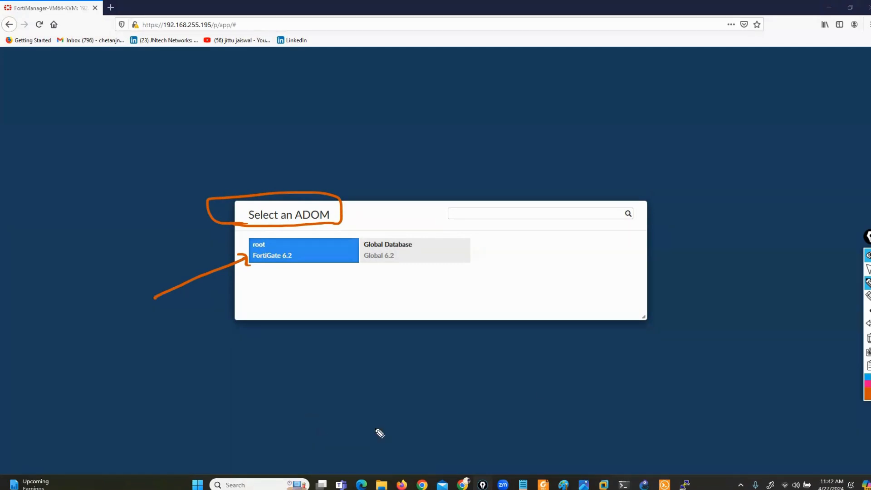
pyautogui.click(869, 338)
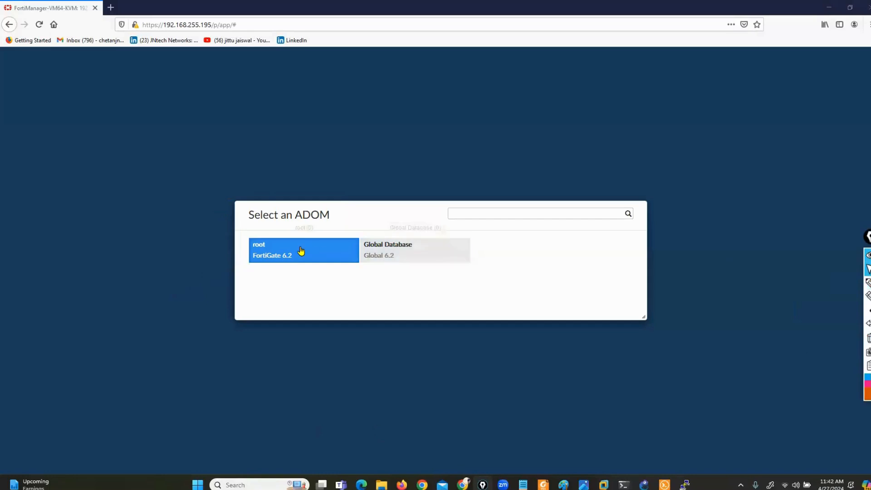
pyautogui.click(300, 250)
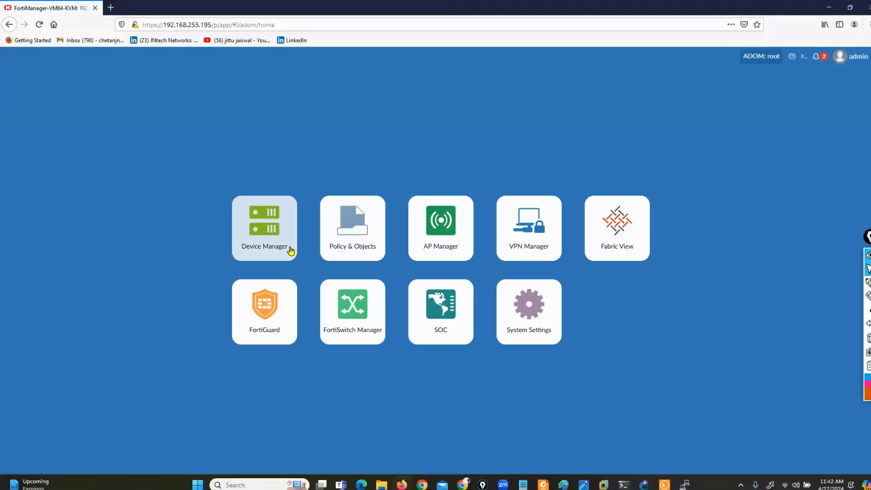
# In System Settings, mark FortiAnalyzer Features, switch it on, and confirm with OK.
pyautogui.click(542, 336)
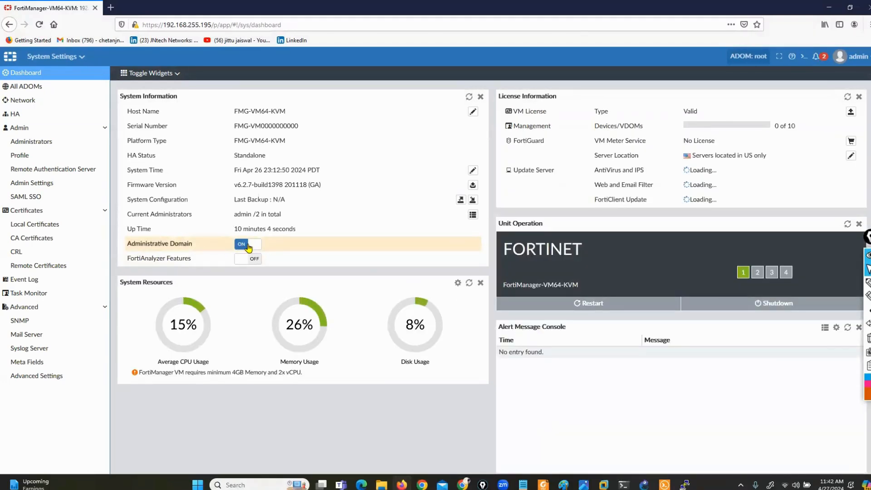
pyautogui.moveTo(134, 258); pyautogui.dragTo(177, 258)
pyautogui.click(243, 260)
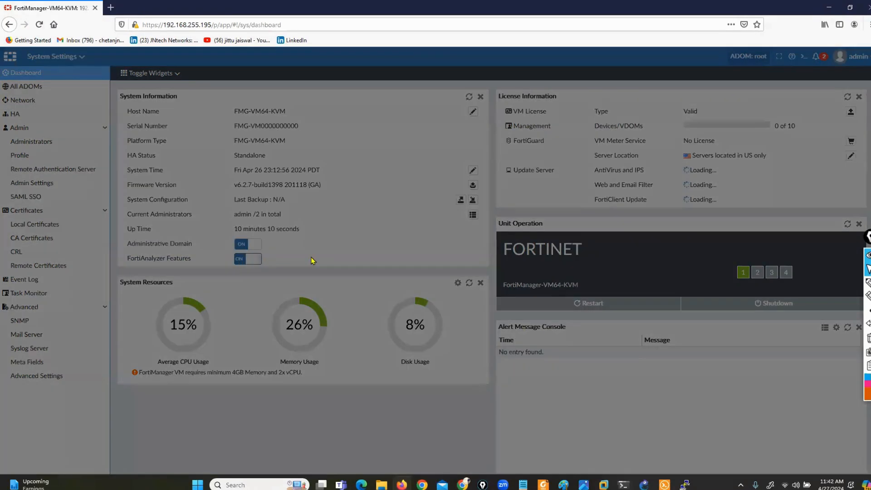
pyautogui.click(474, 299)
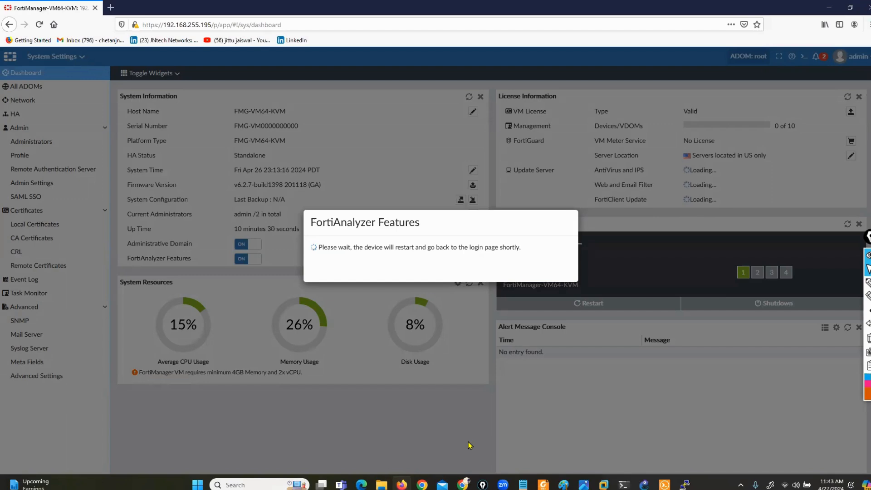
pyautogui.click(664, 484)
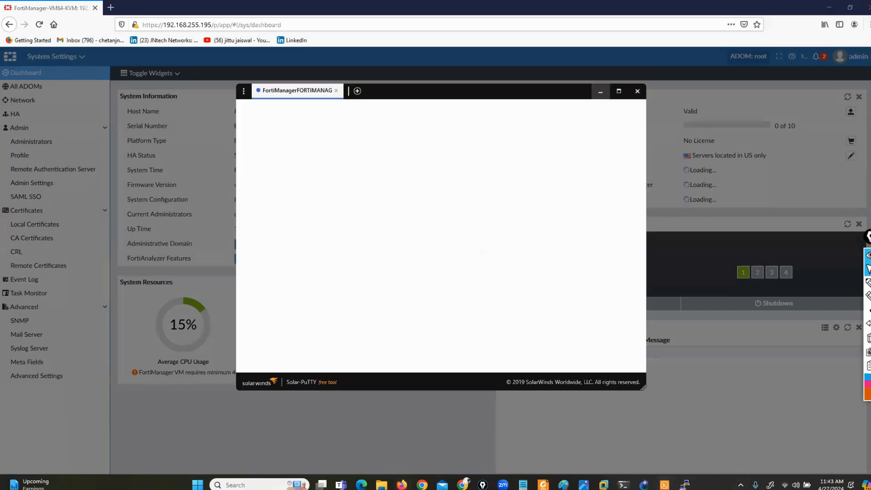
pyautogui.click(685, 485)
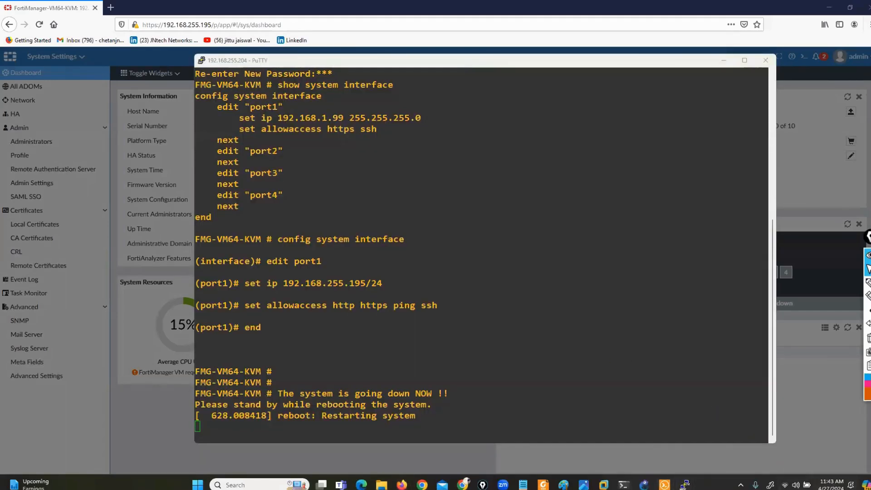
pyautogui.click(835, 484)
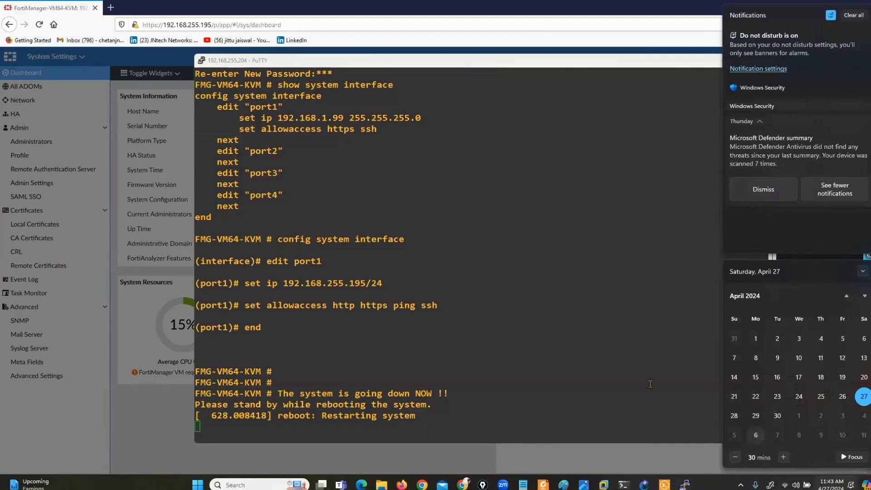
pyautogui.click(602, 350)
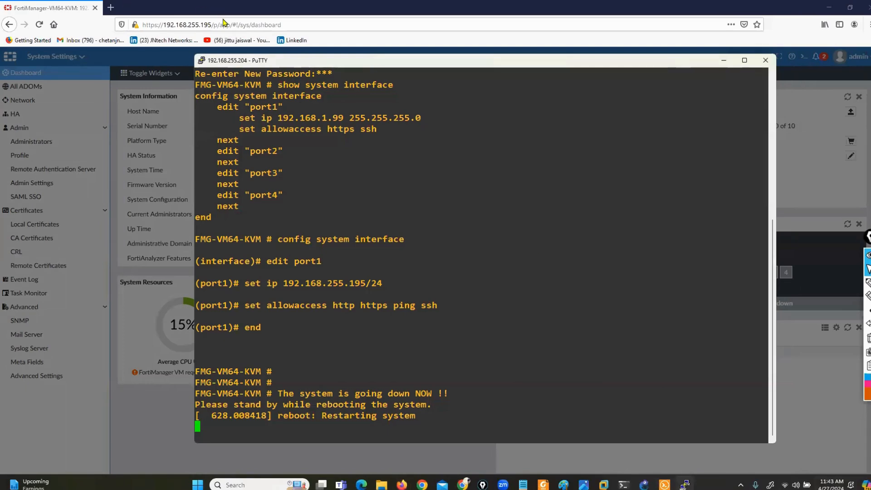
pyautogui.click(818, 484)
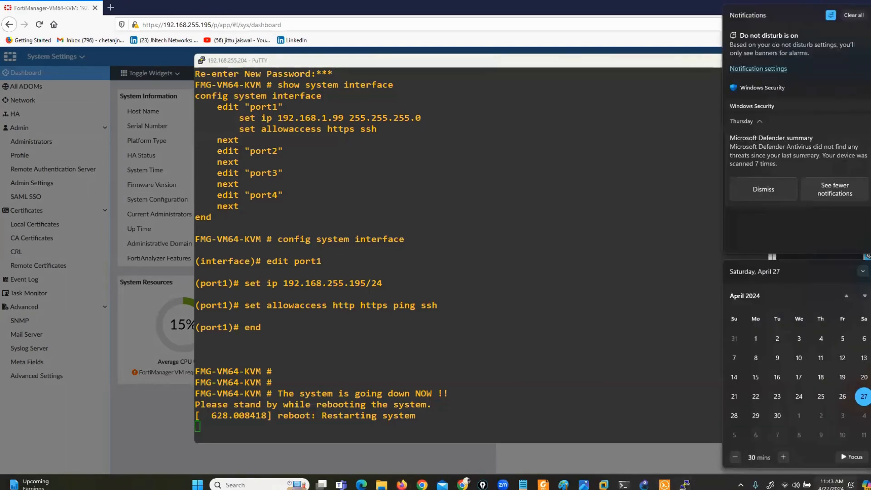
pyautogui.click(622, 344)
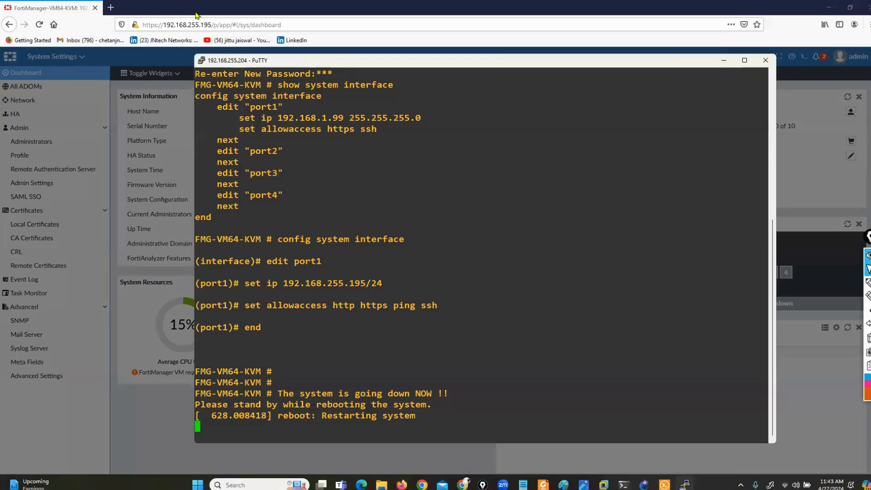
# Switch to the PuTTY console and wait for the reboot to reach the login prompt.
pyautogui.hotkey('alt', 'Tab')
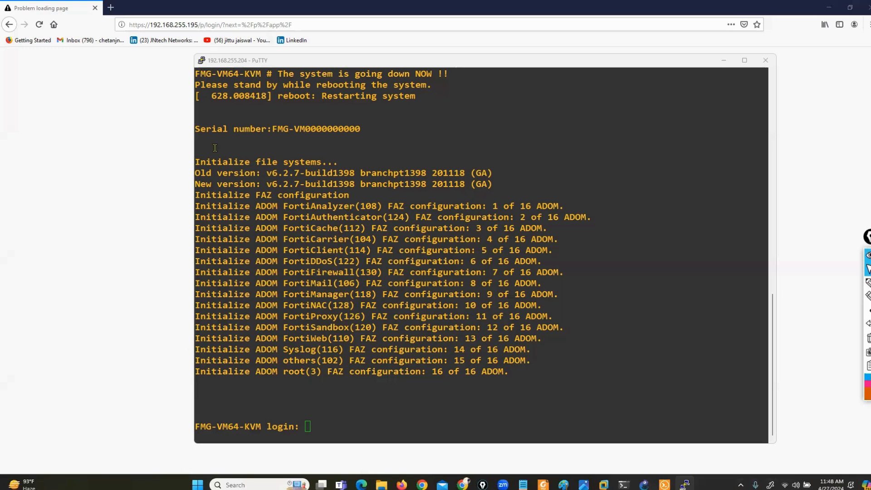
# Log in to the PuTTY console as admin, then bring the Firefox window forward.
pyautogui.click(253, 255)
pyautogui.write('admin')
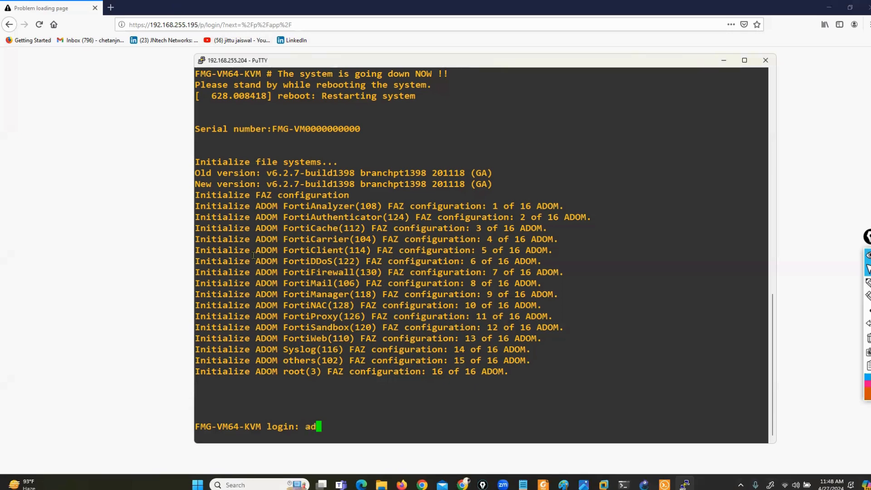
pyautogui.press('Return')
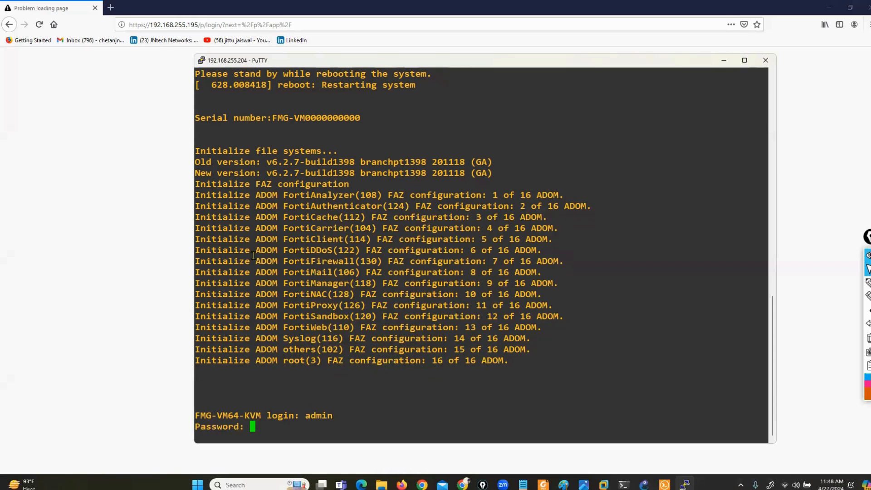
pyautogui.press('Return')
pyautogui.click(102, 225)
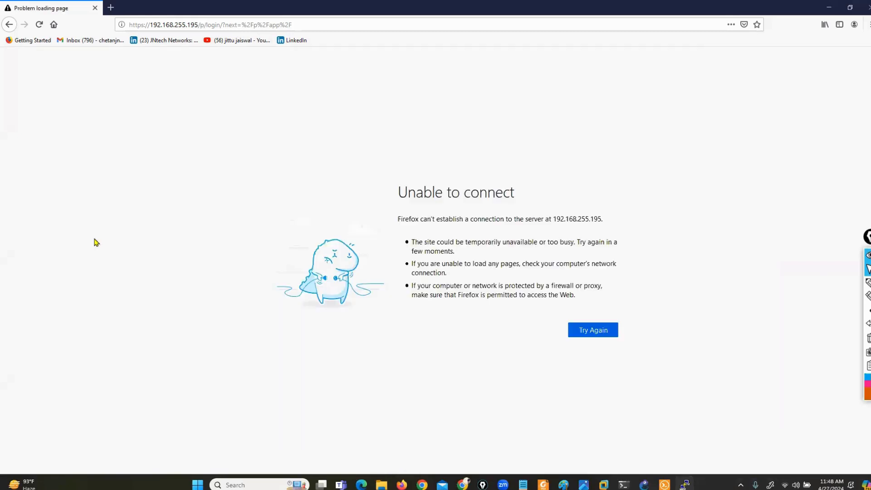
# Load the FortiManager page at 192.168.255.195 in a new tab and dismiss the browser update notice.
pyautogui.click(110, 8)
pyautogui.click(95, 8)
pyautogui.write('192.168.25')
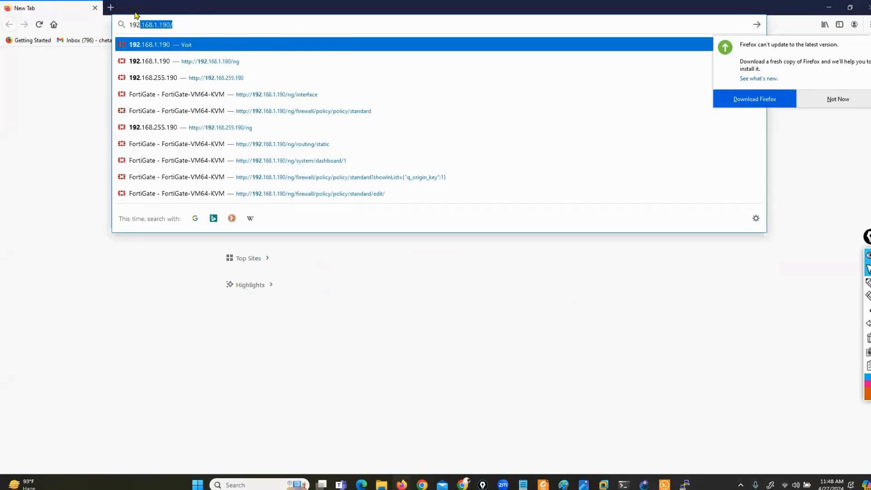
pyautogui.write('5.195')
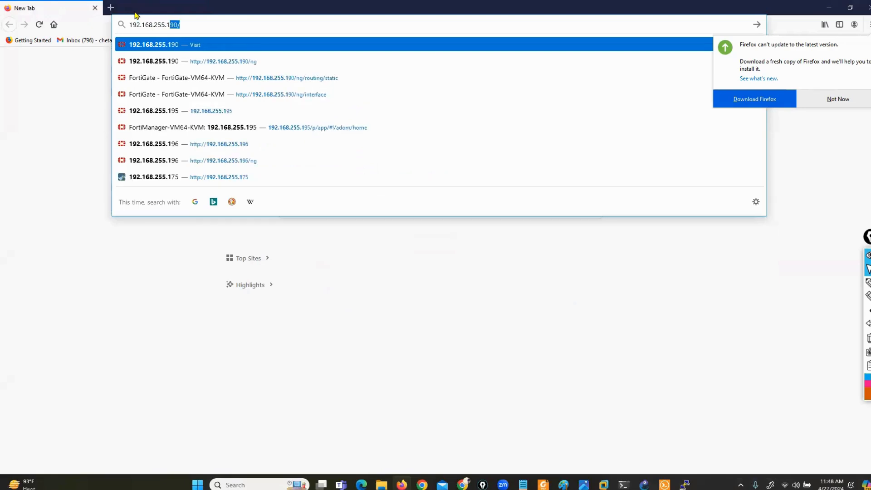
pyautogui.press('Return')
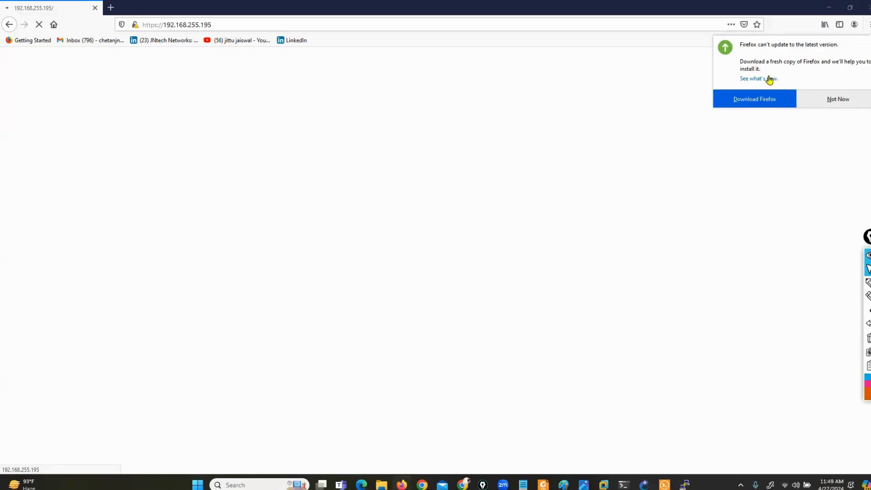
pyautogui.click(847, 101)
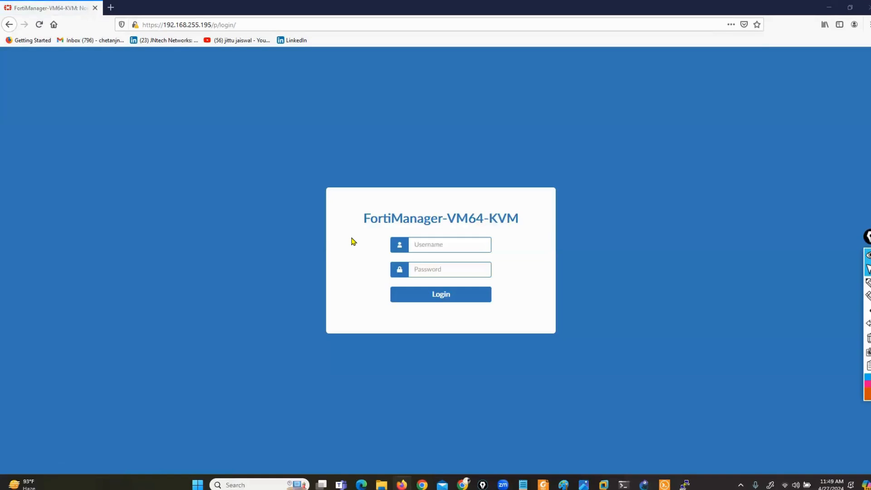
# Log in with the admin username, decline saving the login, and bring up the comparison slide.
pyautogui.click(453, 245)
pyautogui.write('admi')
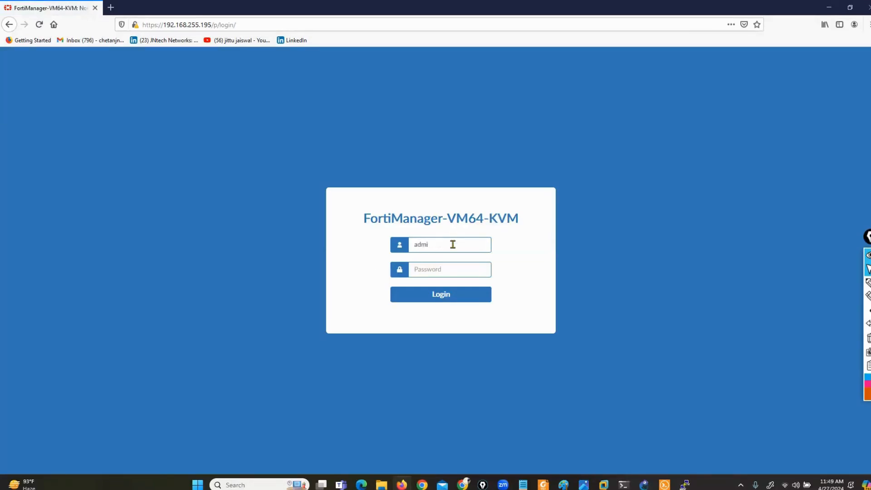
pyautogui.write('***')
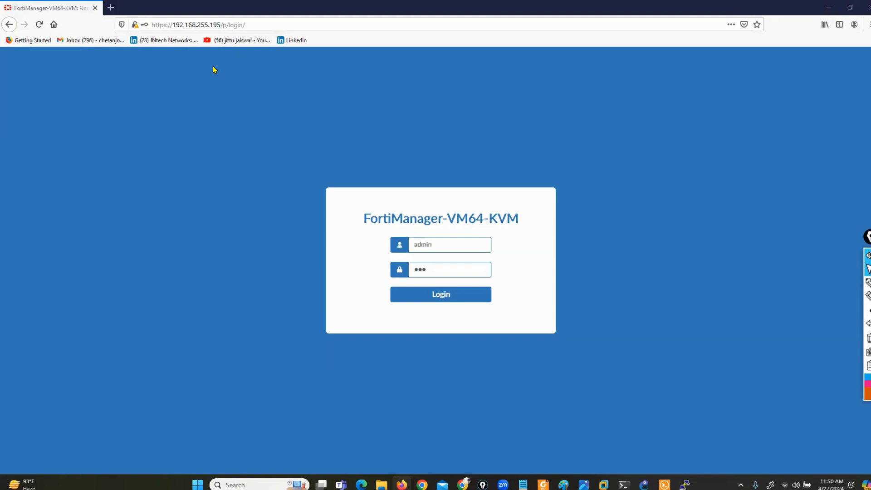
pyautogui.click(442, 298)
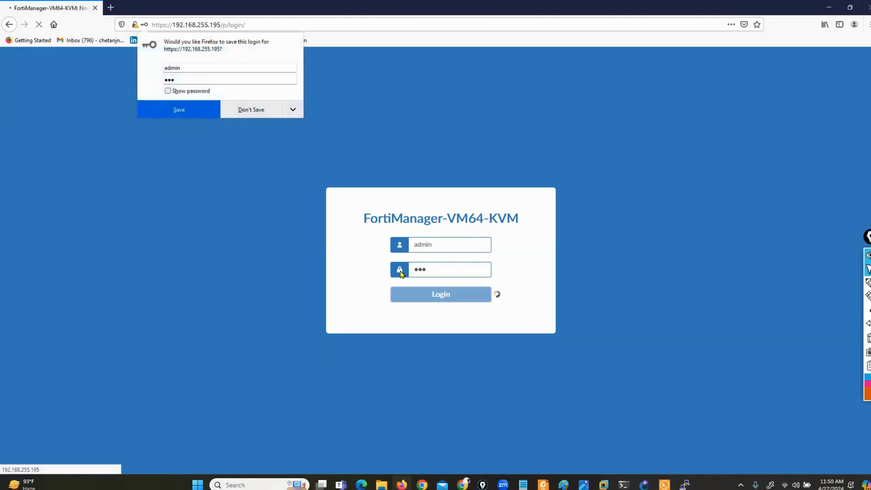
pyautogui.click(251, 111)
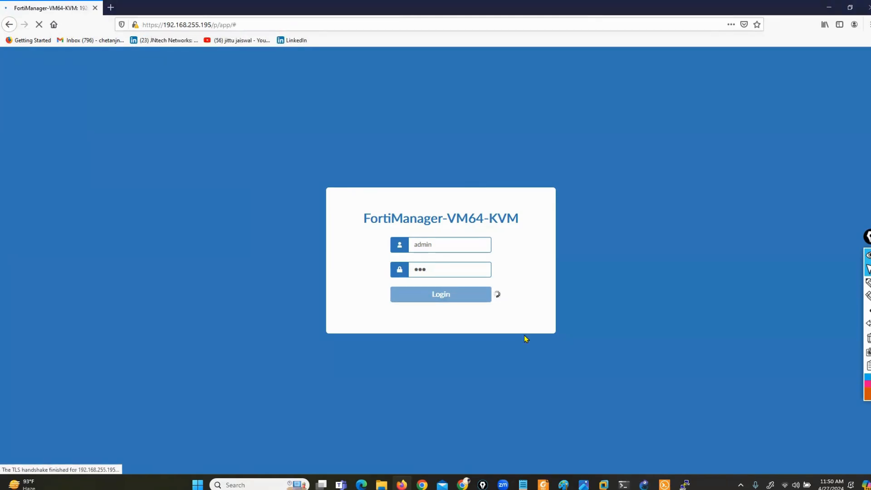
pyautogui.click(584, 484)
# Underline SOC, Log View, Incidents & Events and Reports on the comparison slide.
pyautogui.click(866, 286)
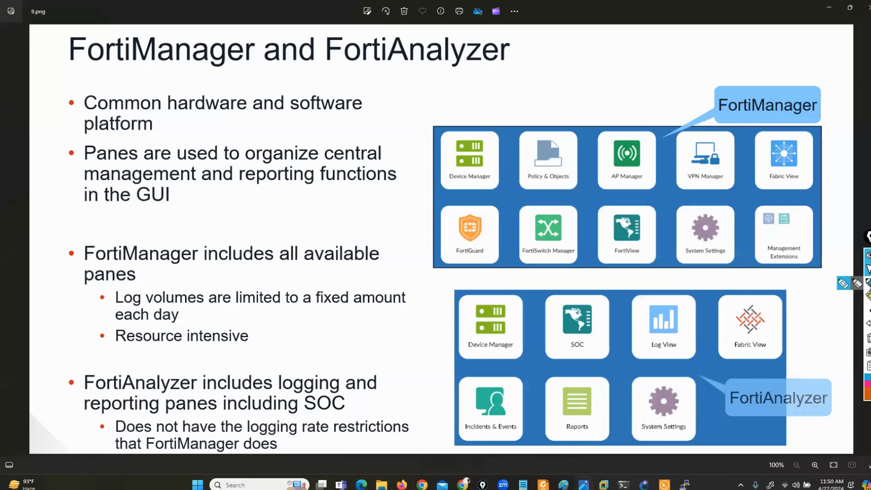
pyautogui.click(844, 287)
pyautogui.moveTo(568, 357); pyautogui.dragTo(588, 356)
pyautogui.moveTo(659, 357); pyautogui.dragTo(676, 356)
pyautogui.moveTo(479, 440); pyautogui.dragTo(498, 439)
pyautogui.moveTo(563, 435); pyautogui.dragTo(582, 434)
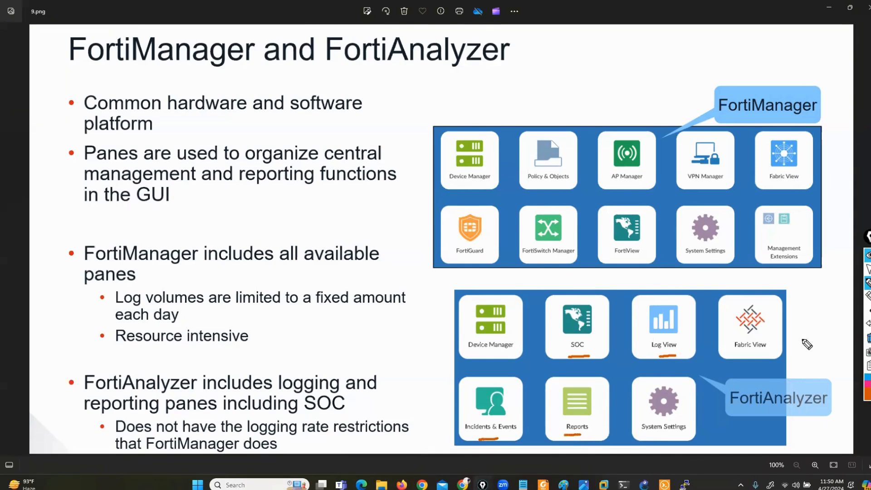
# Erase the ink from the slide and close Photos.
pyautogui.click(868, 338)
pyautogui.click(868, 270)
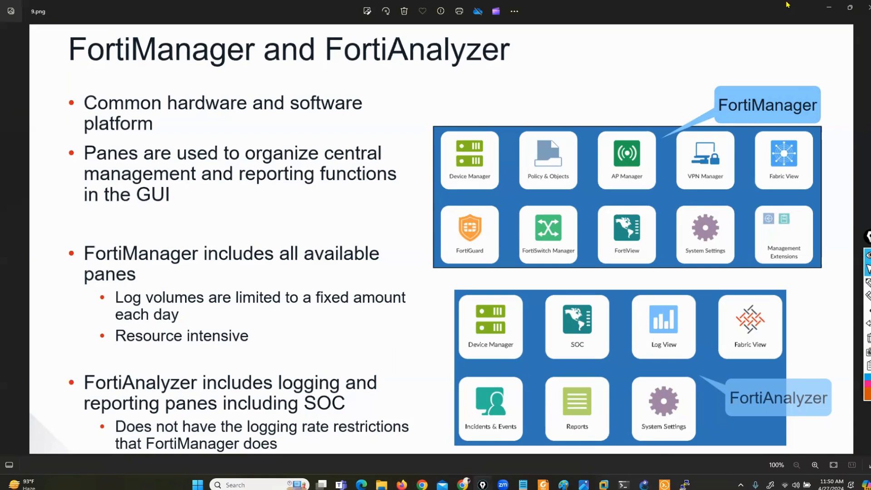
pyautogui.click(867, 7)
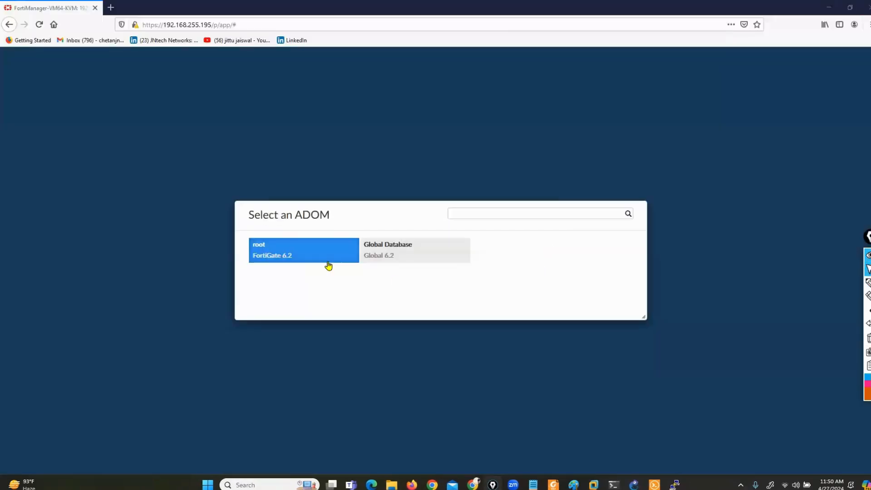
# Enter the root ADOM, outline the bottom tile row with an arrow from Reports, then erase it.
pyautogui.click(284, 257)
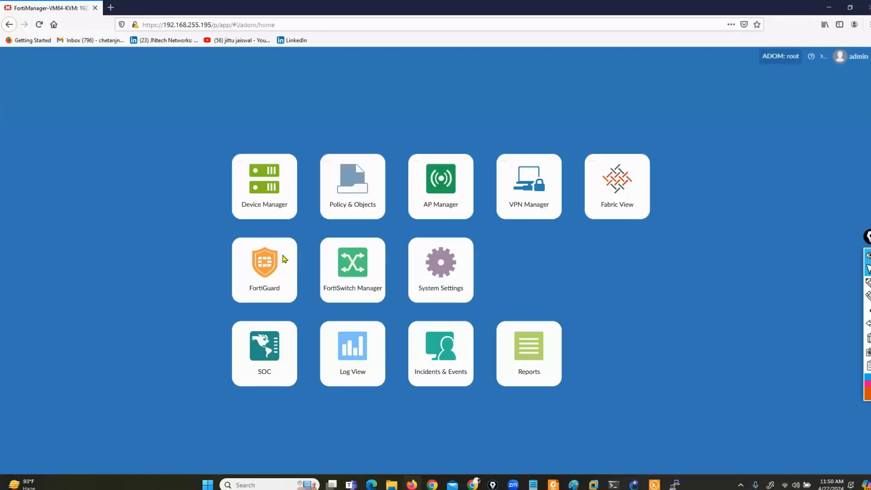
pyautogui.moveTo(867, 285)
pyautogui.click(838, 283)
pyautogui.moveTo(216, 402)
pyautogui.mouseDown()
pyautogui.moveTo(289, 413)
pyautogui.moveTo(576, 408)
pyautogui.moveTo(525, 309)
pyautogui.moveTo(253, 311)
pyautogui.moveTo(182, 363)
pyautogui.moveTo(266, 410)
pyautogui.mouseUp()
pyautogui.moveTo(582, 361)
pyautogui.mouseDown()
pyautogui.moveTo(620, 361)
pyautogui.moveTo(608, 369)
pyautogui.mouseUp()
pyautogui.click(868, 338)
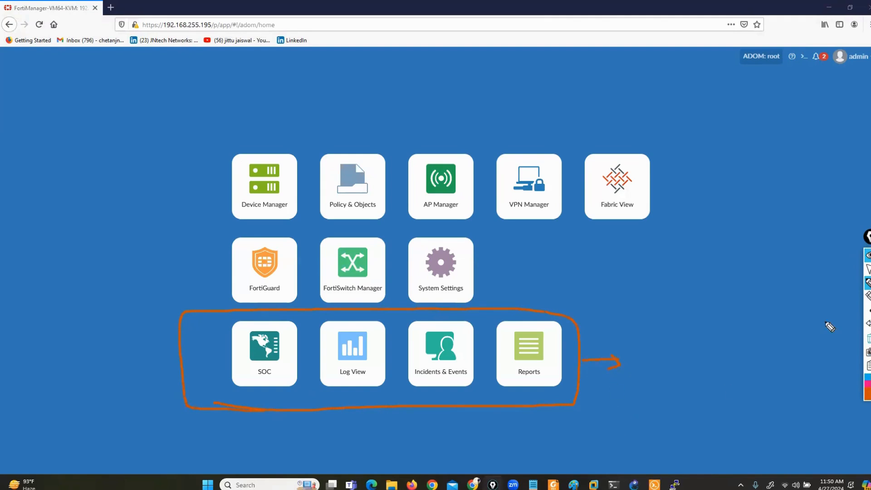
# Circle the SOC, Log View, Incidents & Events and Reports tiles, erase, and open System Settings.
pyautogui.moveTo(207, 151)
pyautogui.mouseDown()
pyautogui.moveTo(229, 305)
pyautogui.moveTo(409, 321)
pyautogui.moveTo(703, 297)
pyautogui.moveTo(675, 107)
pyautogui.mouseUp()
pyautogui.click(868, 338)
pyautogui.click(869, 268)
pyautogui.click(441, 270)
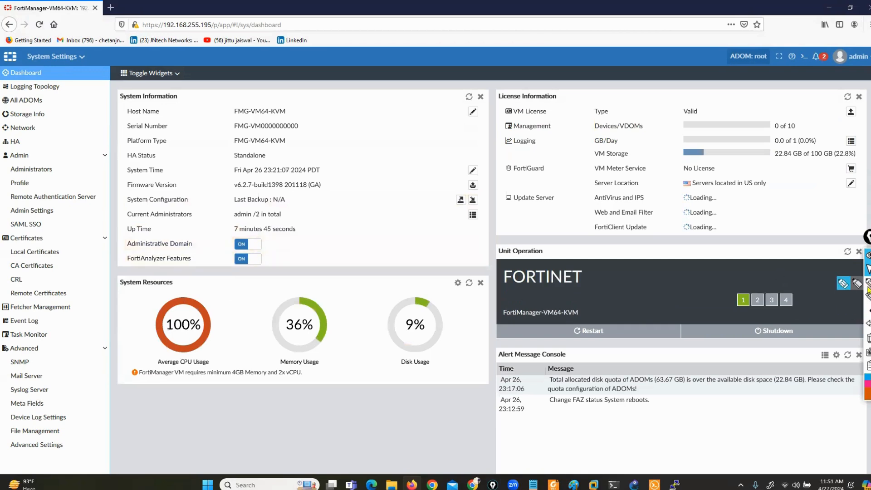
# Draw lines up to the CPU, Memory and Disk Usage gauges, then erase them.
pyautogui.click(844, 283)
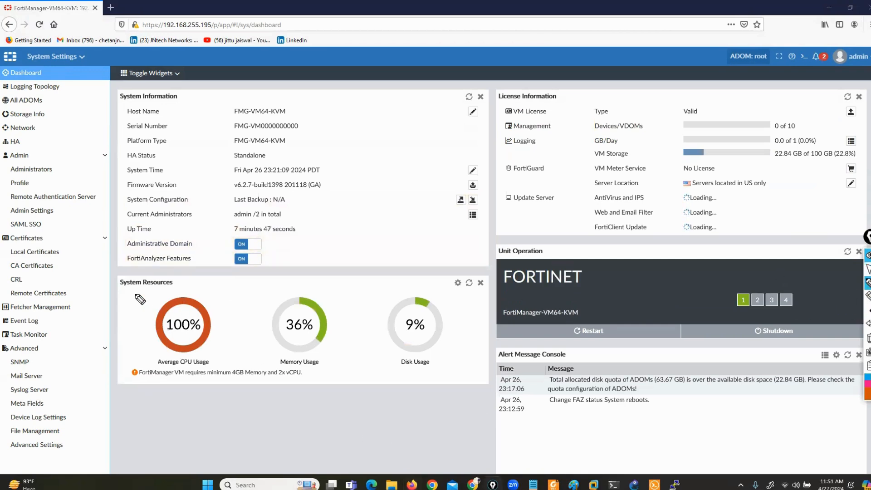
pyautogui.click(167, 291)
pyautogui.moveTo(138, 438); pyautogui.dragTo(154, 340)
pyautogui.moveTo(261, 440); pyautogui.dragTo(284, 332)
pyautogui.moveTo(387, 453); pyautogui.dragTo(410, 325)
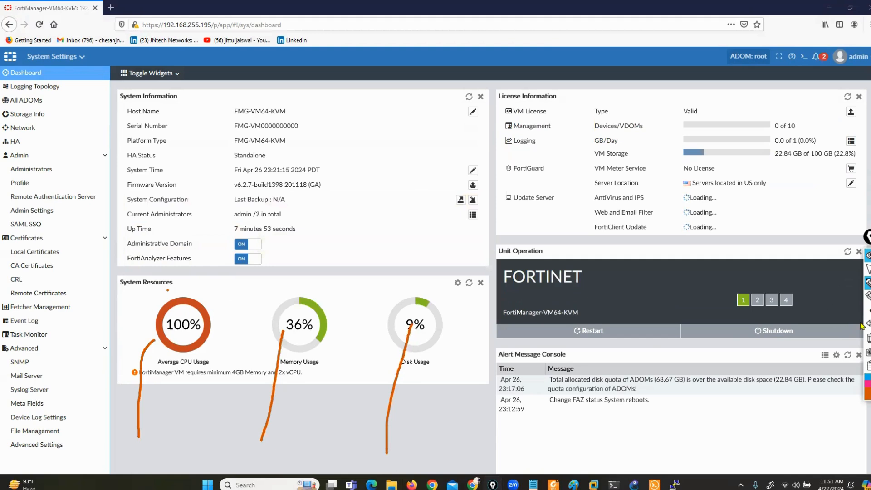
pyautogui.click(868, 338)
pyautogui.click(868, 269)
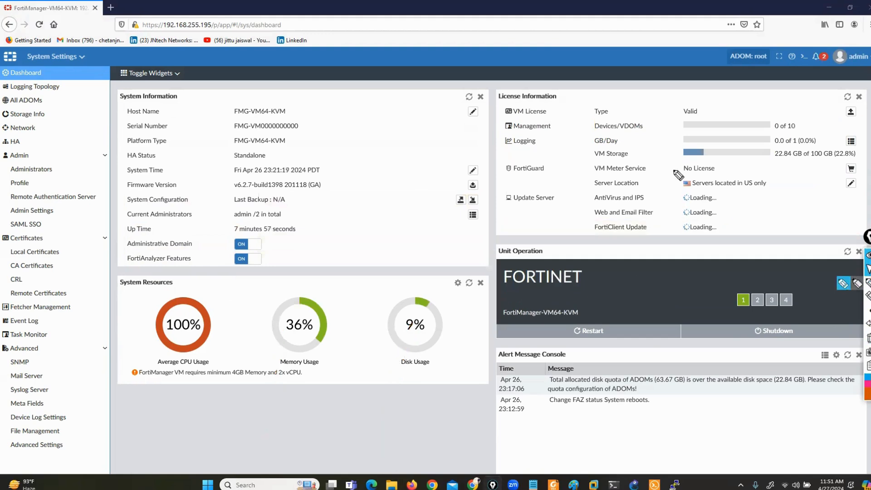
# Mark the Valid licence, GB/Day and VM Storage rows and the update rows, then clear them.
pyautogui.click(868, 282)
pyautogui.moveTo(707, 108); pyautogui.dragTo(706, 112)
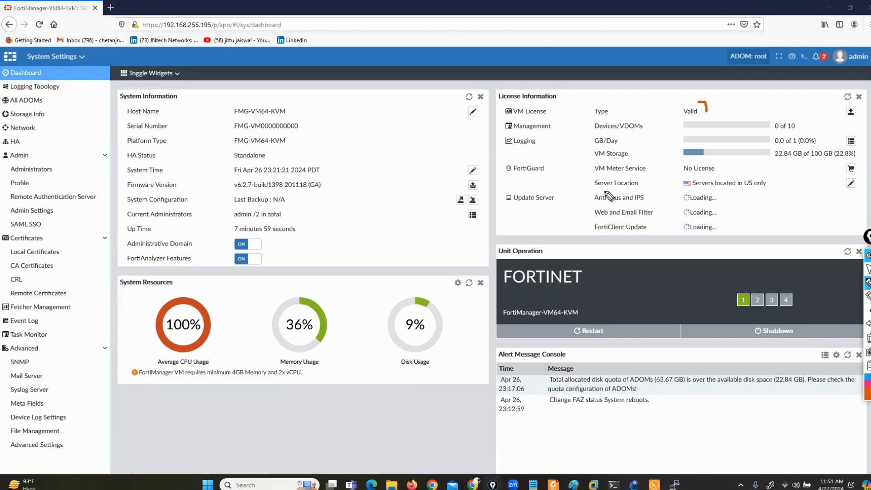
pyautogui.moveTo(638, 135)
pyautogui.mouseDown()
pyautogui.moveTo(651, 135)
pyautogui.moveTo(679, 176)
pyautogui.moveTo(722, 163)
pyautogui.moveTo(723, 174)
pyautogui.mouseUp()
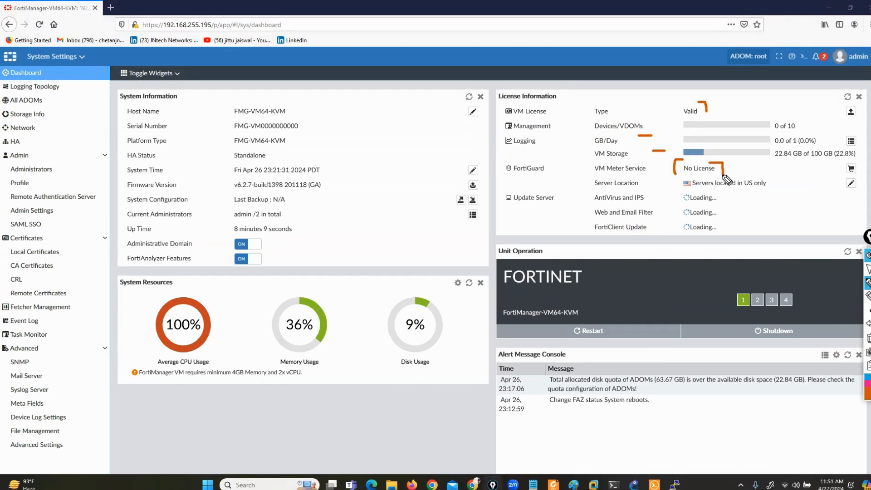
pyautogui.moveTo(664, 188)
pyautogui.mouseDown()
pyautogui.moveTo(664, 229)
pyautogui.moveTo(581, 242)
pyautogui.moveTo(578, 188)
pyautogui.moveTo(664, 190)
pyautogui.mouseUp()
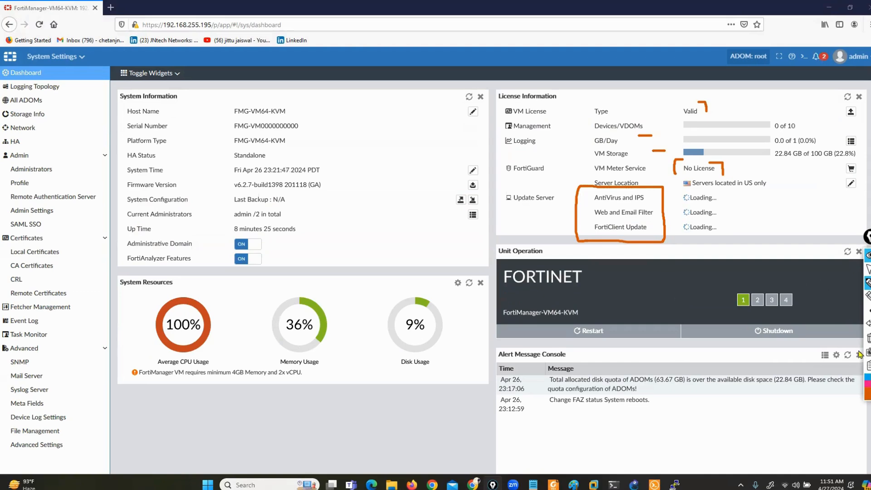
pyautogui.click(868, 338)
# Ring Restart and Shutdown, outline the Alert Message Console, clear the marks, and open Admin > Administrators.
pyautogui.moveTo(619, 323)
pyautogui.mouseDown()
pyautogui.moveTo(574, 319)
pyautogui.moveTo(608, 347)
pyautogui.moveTo(623, 323)
pyautogui.mouseUp()
pyautogui.moveTo(785, 314)
pyautogui.mouseDown()
pyautogui.moveTo(757, 352)
pyautogui.moveTo(805, 329)
pyautogui.moveTo(789, 316)
pyautogui.mouseUp()
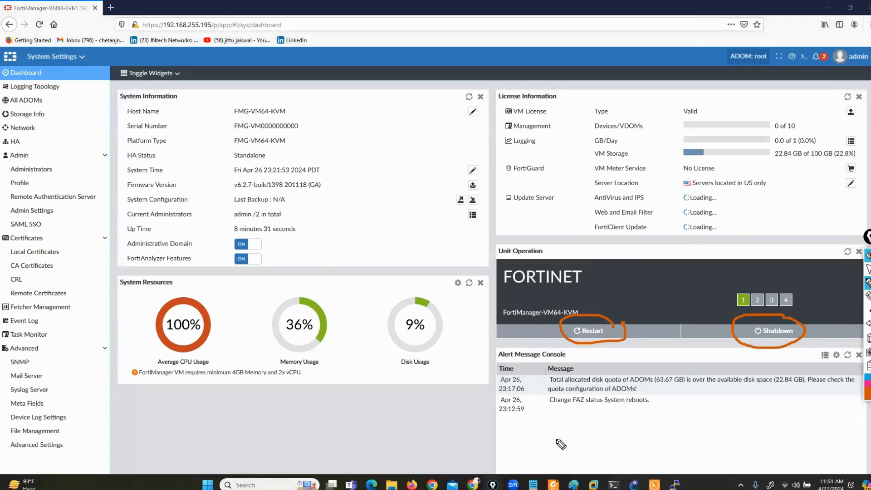
pyautogui.moveTo(523, 341)
pyautogui.mouseDown()
pyautogui.moveTo(496, 343)
pyautogui.moveTo(498, 454)
pyautogui.moveTo(850, 457)
pyautogui.moveTo(868, 346)
pyautogui.moveTo(500, 350)
pyautogui.mouseUp()
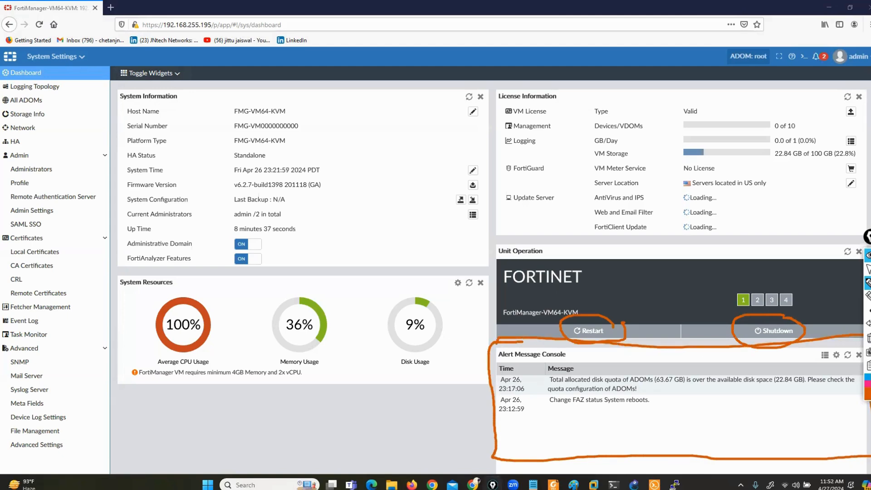
pyautogui.click(869, 338)
pyautogui.click(869, 270)
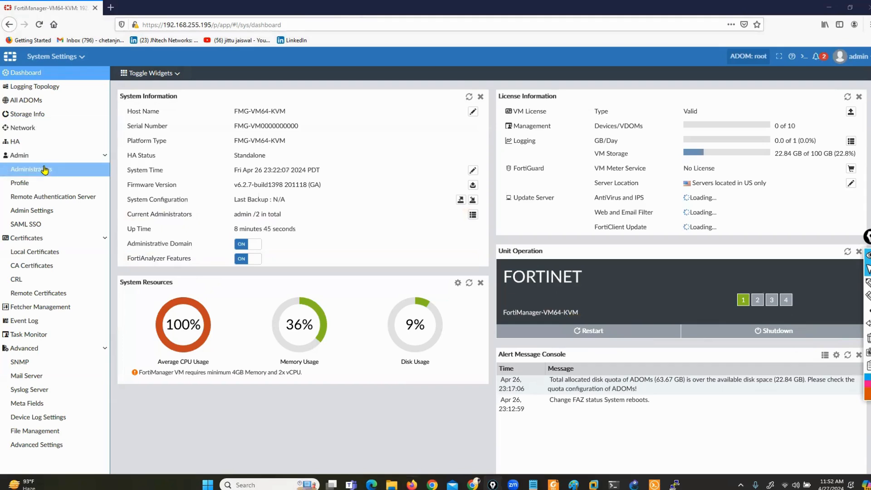
pyautogui.click(44, 169)
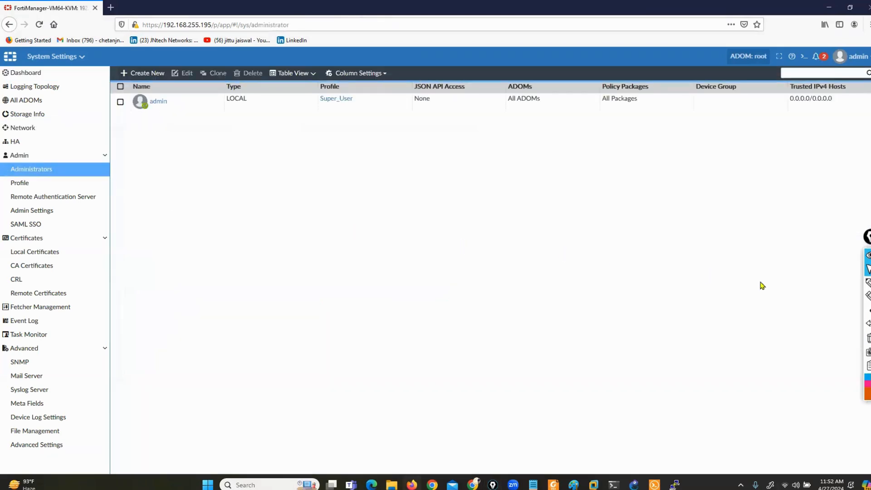
# Outline the admin account's name and LOCAL type in the Administrators list, then erase the marks.
pyautogui.click(842, 286)
pyautogui.moveTo(170, 91)
pyautogui.mouseDown()
pyautogui.moveTo(111, 101)
pyautogui.moveTo(108, 119)
pyautogui.moveTo(189, 113)
pyautogui.moveTo(152, 93)
pyautogui.moveTo(148, 132)
pyautogui.moveTo(251, 163)
pyautogui.moveTo(243, 105)
pyautogui.moveTo(223, 81)
pyautogui.moveTo(215, 107)
pyautogui.moveTo(237, 108)
pyautogui.mouseUp()
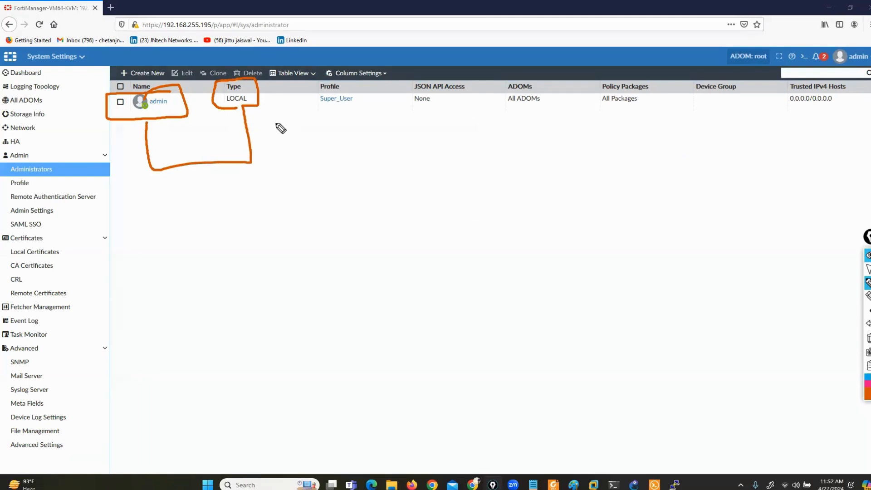
pyautogui.moveTo(245, 106)
pyautogui.mouseDown()
pyautogui.moveTo(347, 169)
pyautogui.moveTo(363, 117)
pyautogui.moveTo(329, 86)
pyautogui.moveTo(316, 113)
pyautogui.moveTo(347, 112)
pyautogui.mouseUp()
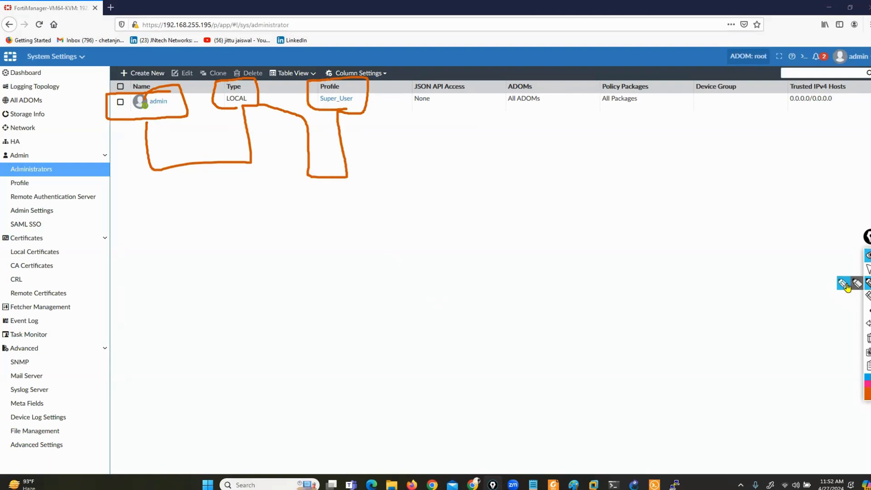
pyautogui.click(869, 297)
# Write bracketed Super-admin and Prof-admin notes over the Administrators list.
pyautogui.click(869, 339)
pyautogui.click(843, 286)
pyautogui.moveTo(299, 271)
pyautogui.mouseDown()
pyautogui.moveTo(300, 293)
pyautogui.moveTo(281, 298)
pyautogui.moveTo(451, 296)
pyautogui.mouseUp()
pyautogui.moveTo(305, 329)
pyautogui.mouseDown()
pyautogui.moveTo(333, 352)
pyautogui.moveTo(390, 350)
pyautogui.moveTo(422, 337)
pyautogui.moveTo(438, 352)
pyautogui.moveTo(465, 356)
pyautogui.mouseUp()
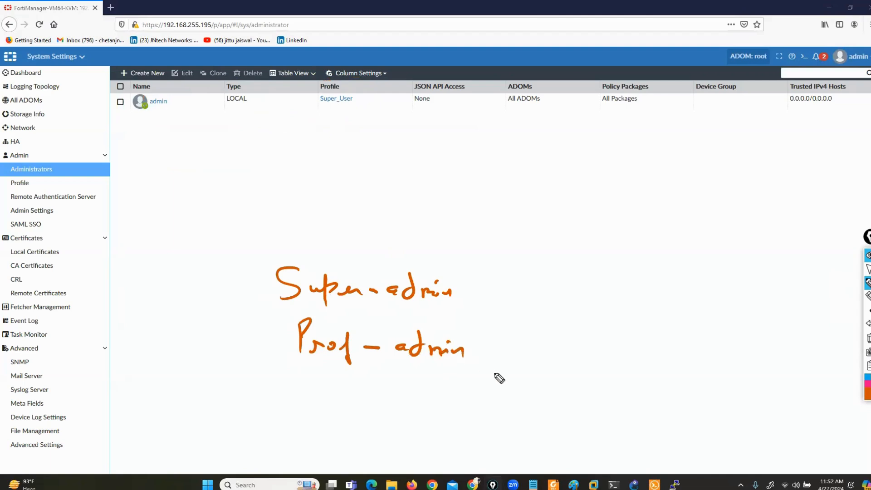
pyautogui.moveTo(445, 262); pyautogui.dragTo(462, 301)
pyautogui.moveTo(259, 254); pyautogui.dragTo(256, 295)
pyautogui.moveTo(454, 324); pyautogui.dragTo(472, 373)
pyautogui.moveTo(278, 313)
pyautogui.mouseDown()
pyautogui.moveTo(269, 369)
pyautogui.moveTo(289, 371)
pyautogui.mouseUp()
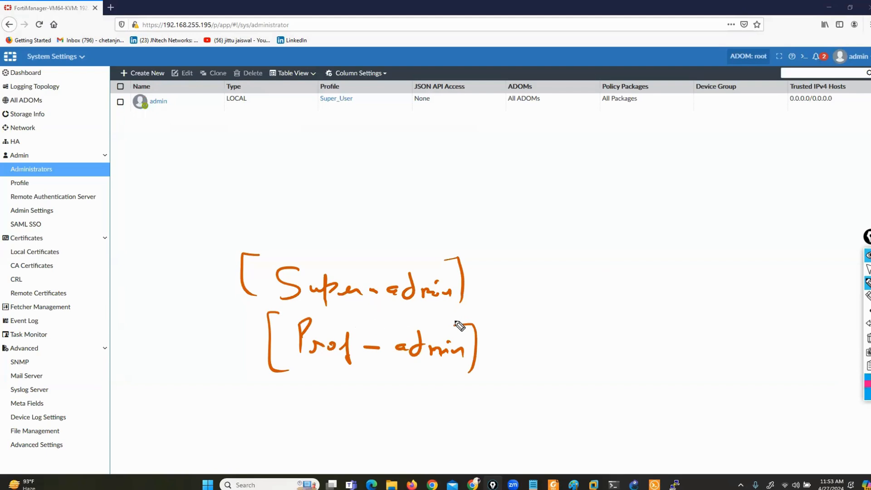
# Box Prof-admin in blue, point arrows at both notes, then erase all the notes.
pyautogui.moveTo(485, 320)
pyautogui.mouseDown()
pyautogui.moveTo(255, 306)
pyautogui.moveTo(273, 395)
pyautogui.moveTo(492, 394)
pyautogui.moveTo(486, 320)
pyautogui.mouseUp()
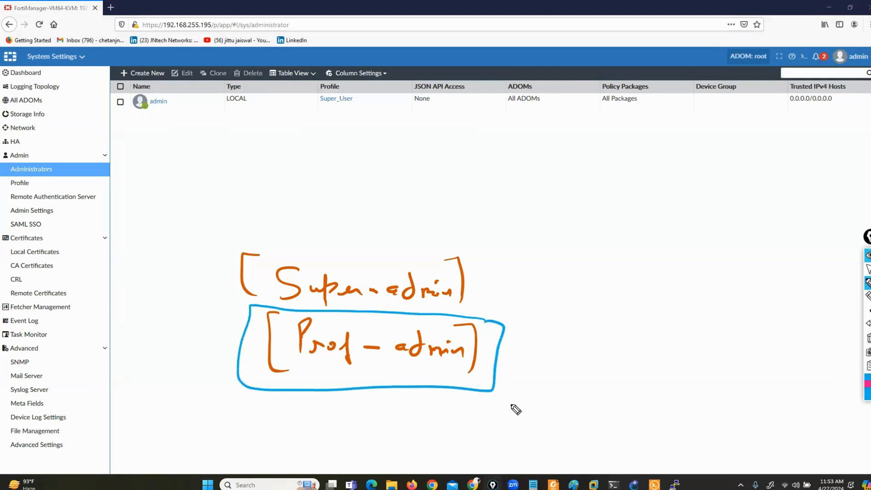
pyautogui.moveTo(549, 353)
pyautogui.mouseDown()
pyautogui.moveTo(512, 356)
pyautogui.moveTo(530, 361)
pyautogui.mouseUp()
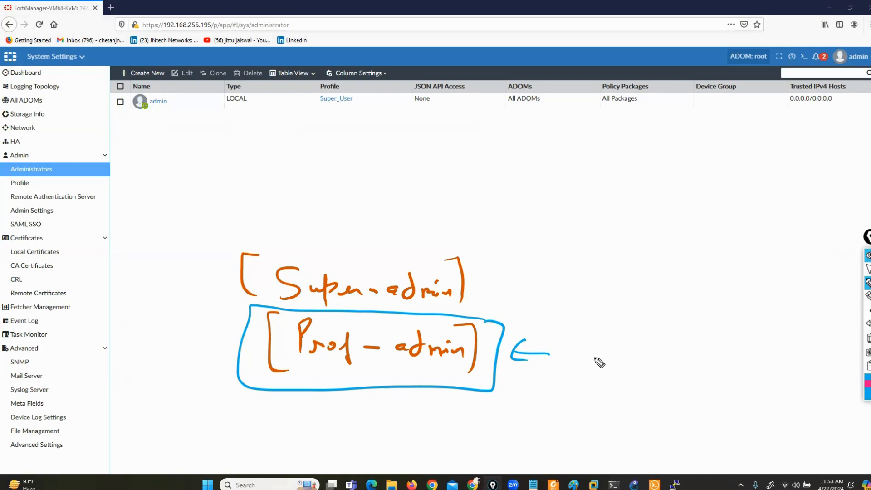
pyautogui.moveTo(517, 243); pyautogui.dragTo(464, 262)
pyautogui.moveTo(469, 248); pyautogui.dragTo(478, 268)
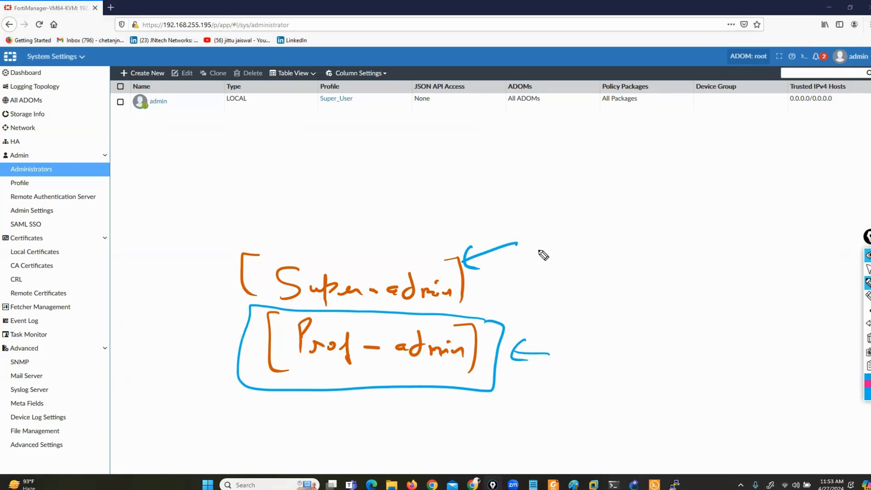
pyautogui.moveTo(552, 354)
pyautogui.mouseDown()
pyautogui.moveTo(510, 353)
pyautogui.moveTo(534, 367)
pyautogui.mouseUp()
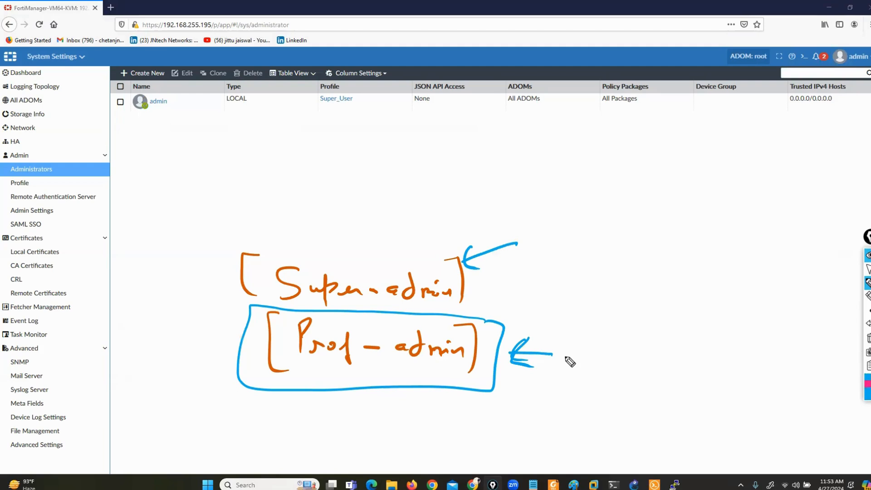
pyautogui.click(869, 339)
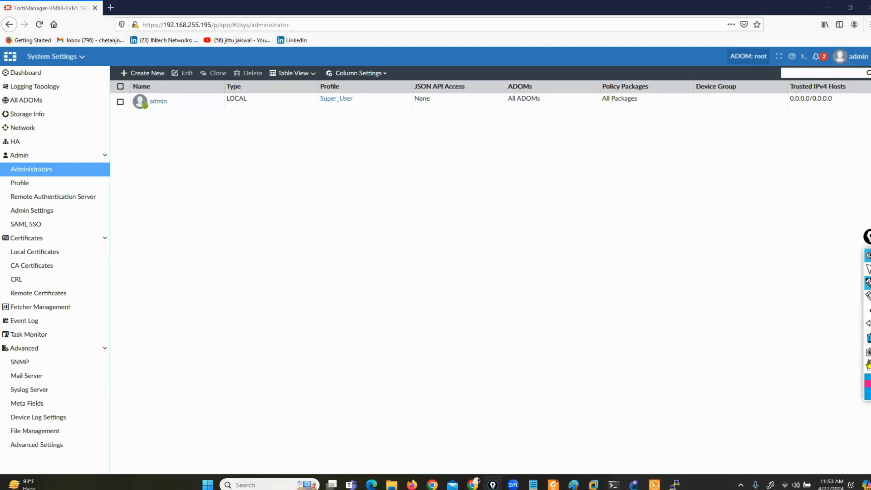
# In orange, draw a three-section ADOM box labelled MKt, Sde and HR.
pyautogui.click(868, 396)
pyautogui.click(845, 354)
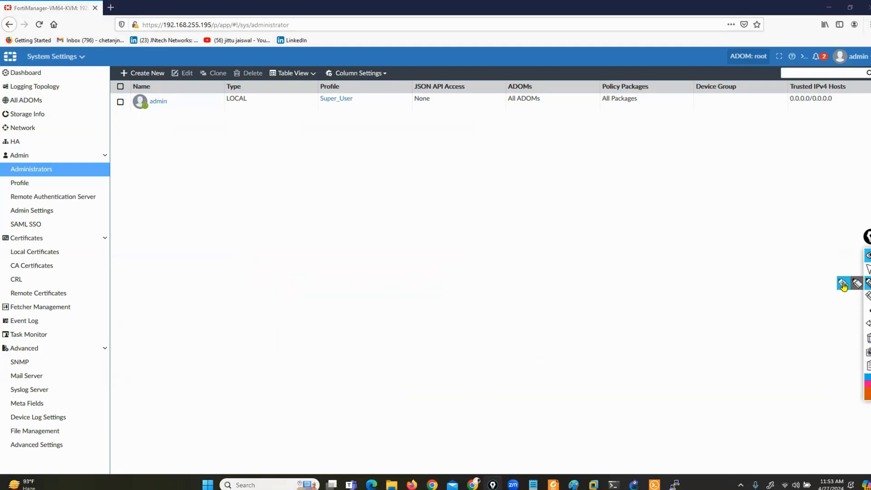
pyautogui.moveTo(656, 233)
pyautogui.mouseDown()
pyautogui.moveTo(204, 233)
pyautogui.moveTo(372, 311)
pyautogui.moveTo(702, 324)
pyautogui.moveTo(624, 236)
pyautogui.mouseUp()
pyautogui.moveTo(349, 230); pyautogui.dragTo(352, 312)
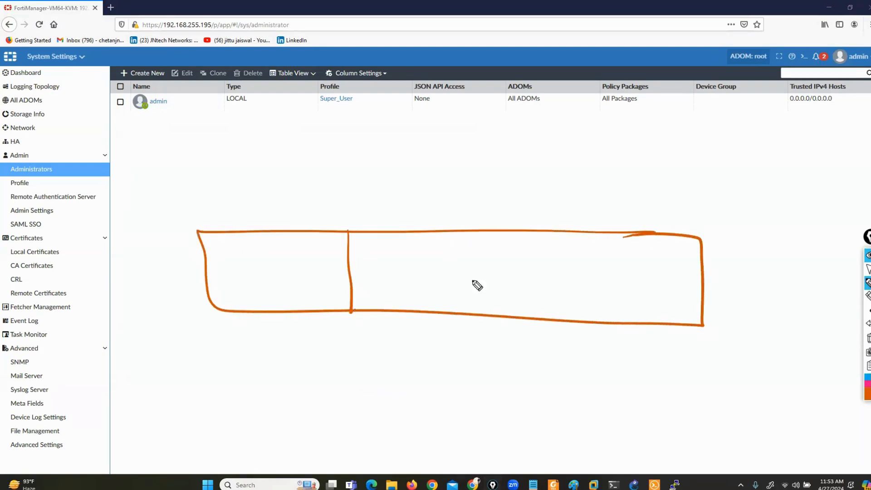
pyautogui.moveTo(533, 232); pyautogui.dragTo(532, 321)
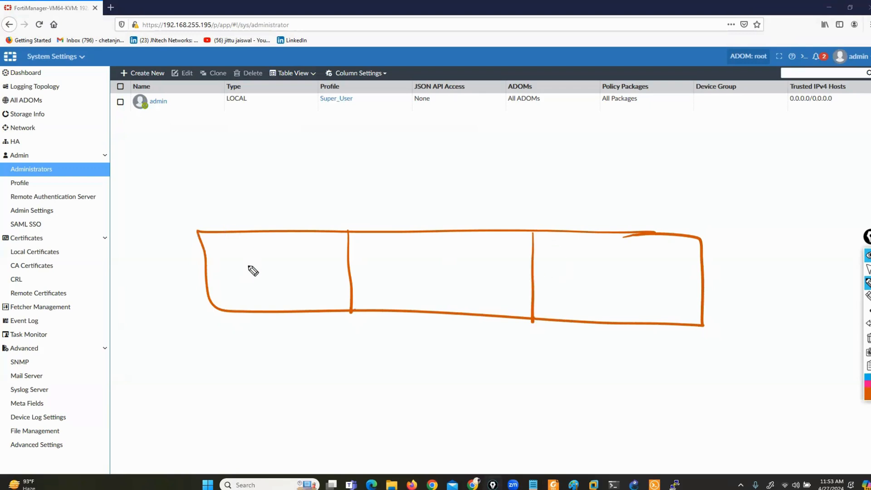
pyautogui.moveTo(248, 261); pyautogui.dragTo(264, 269)
pyautogui.moveTo(272, 262); pyautogui.dragTo(279, 272)
pyautogui.moveTo(295, 261)
pyautogui.mouseDown()
pyautogui.moveTo(294, 274)
pyautogui.moveTo(302, 266)
pyautogui.mouseUp()
pyautogui.moveTo(411, 257)
pyautogui.mouseDown()
pyautogui.moveTo(399, 276)
pyautogui.moveTo(446, 277)
pyautogui.mouseUp()
pyautogui.moveTo(603, 264)
pyautogui.mouseDown()
pyautogui.moveTo(603, 289)
pyautogui.moveTo(618, 272)
pyautogui.mouseUp()
pyautogui.moveTo(625, 268); pyautogui.dragTo(626, 289)
pyautogui.moveTo(626, 268); pyautogui.dragTo(642, 293)
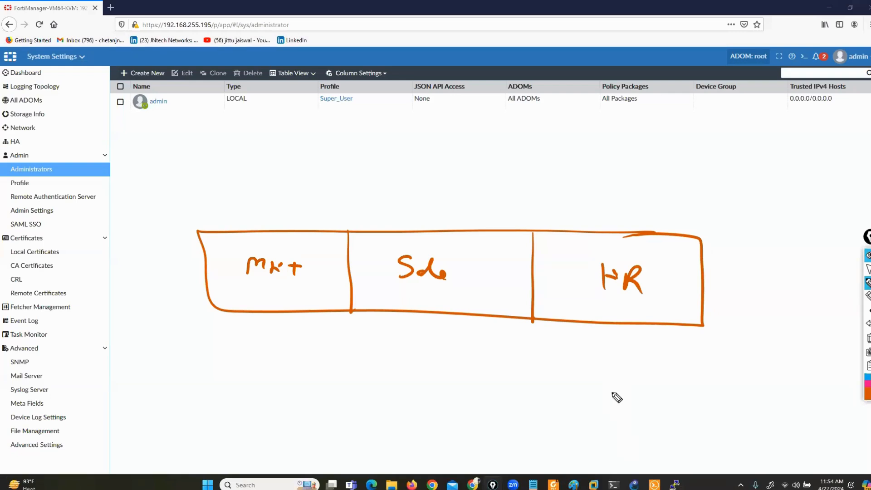
# Write (admin) beside the admin row, restore the R in HR, and draw an arrow down from the note.
pyautogui.moveTo(236, 121)
pyautogui.mouseDown()
pyautogui.moveTo(236, 129)
pyautogui.moveTo(268, 130)
pyautogui.mouseUp()
pyautogui.moveTo(271, 124); pyautogui.dragTo(284, 130)
pyautogui.click(869, 323)
pyautogui.click(869, 323)
pyautogui.click(868, 323)
pyautogui.click(869, 324)
pyautogui.click(868, 323)
pyautogui.moveTo(75, 100); pyautogui.dragTo(76, 110)
pyautogui.moveTo(89, 102); pyautogui.dragTo(145, 109)
pyautogui.moveTo(55, 86); pyautogui.dragTo(57, 121)
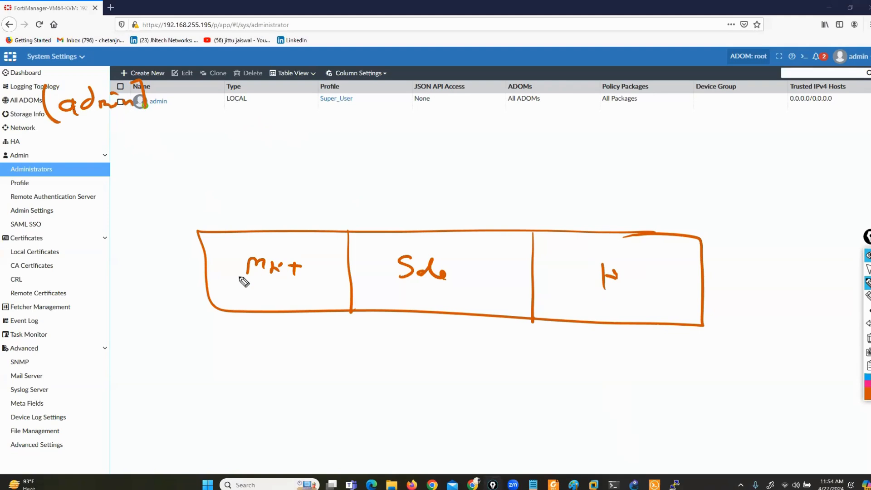
pyautogui.moveTo(620, 273)
pyautogui.mouseDown()
pyautogui.moveTo(620, 288)
pyautogui.moveTo(639, 294)
pyautogui.mouseUp()
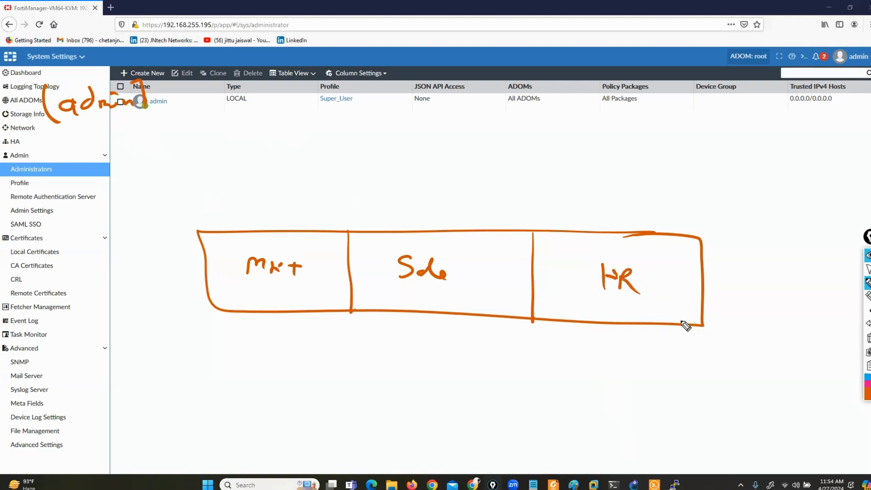
pyautogui.moveTo(96, 114)
pyautogui.mouseDown()
pyautogui.moveTo(97, 132)
pyautogui.moveTo(109, 122)
pyautogui.mouseUp()
pyautogui.moveTo(65, 145)
pyautogui.mouseDown()
pyautogui.moveTo(76, 140)
pyautogui.moveTo(109, 161)
pyautogui.moveTo(151, 140)
pyautogui.moveTo(199, 141)
pyautogui.moveTo(214, 155)
pyautogui.mouseUp()
# Bracket the Super-admin label, then underline it and circle the admin note in blue.
pyautogui.moveTo(55, 128); pyautogui.dragTo(52, 174)
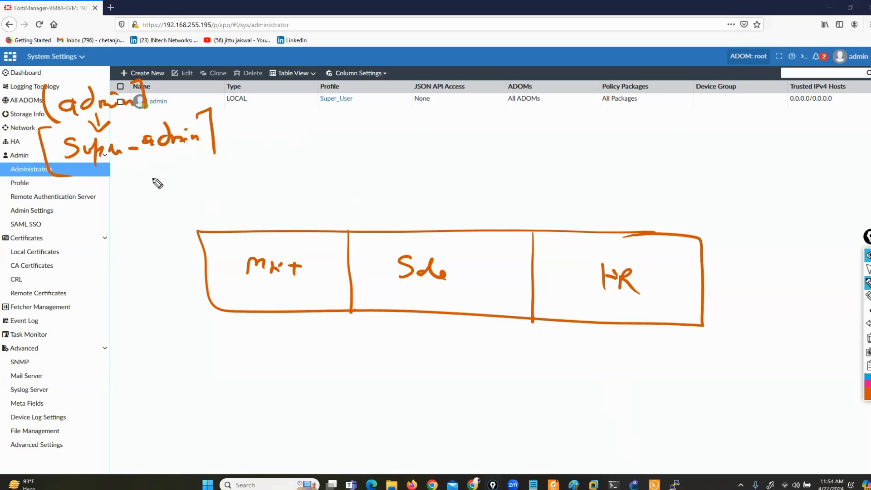
pyautogui.click(868, 377)
pyautogui.moveTo(186, 153)
pyautogui.mouseDown()
pyautogui.moveTo(196, 152)
pyautogui.moveTo(63, 178)
pyautogui.mouseUp()
pyautogui.moveTo(133, 83)
pyautogui.mouseDown()
pyautogui.moveTo(122, 76)
pyautogui.moveTo(39, 98)
pyautogui.moveTo(150, 75)
pyautogui.mouseUp()
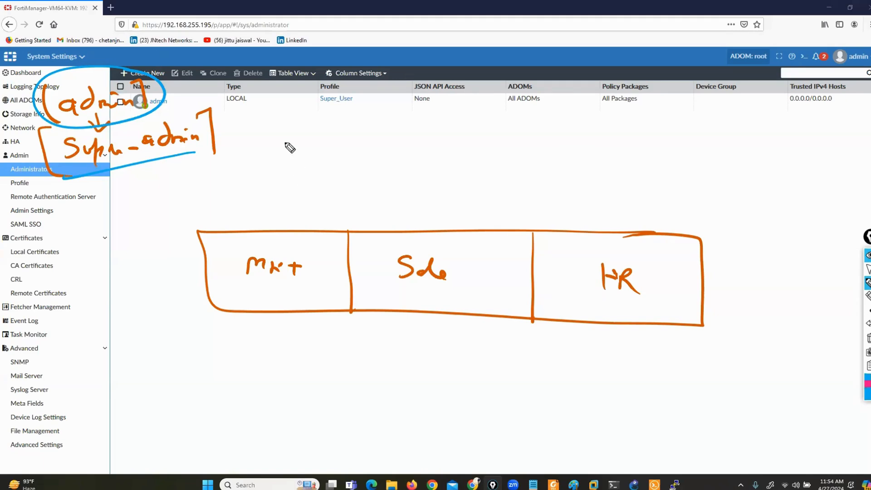
# Write and underline admin1, admin2 and admin3 above the Mkt, Sde and HR boxes.
pyautogui.moveTo(258, 154); pyautogui.dragTo(324, 163)
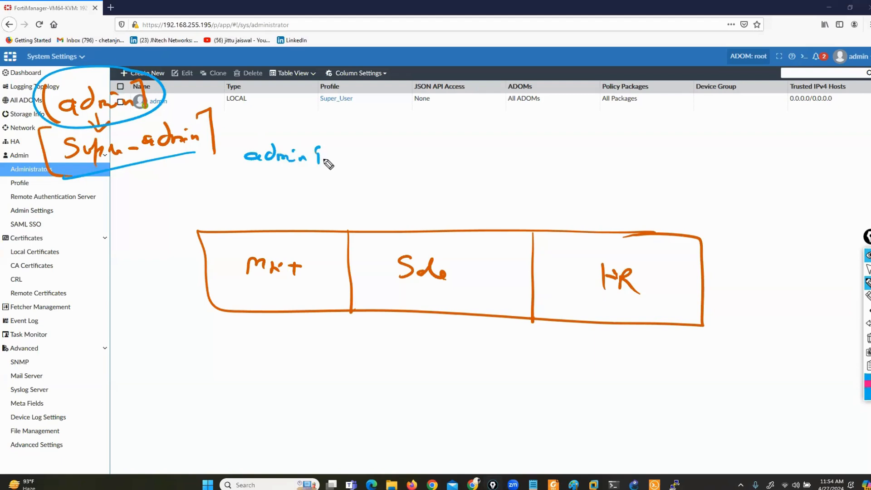
pyautogui.moveTo(420, 167)
pyautogui.mouseDown()
pyautogui.moveTo(419, 176)
pyautogui.moveTo(487, 173)
pyautogui.mouseUp()
pyautogui.moveTo(605, 172); pyautogui.dragTo(663, 185)
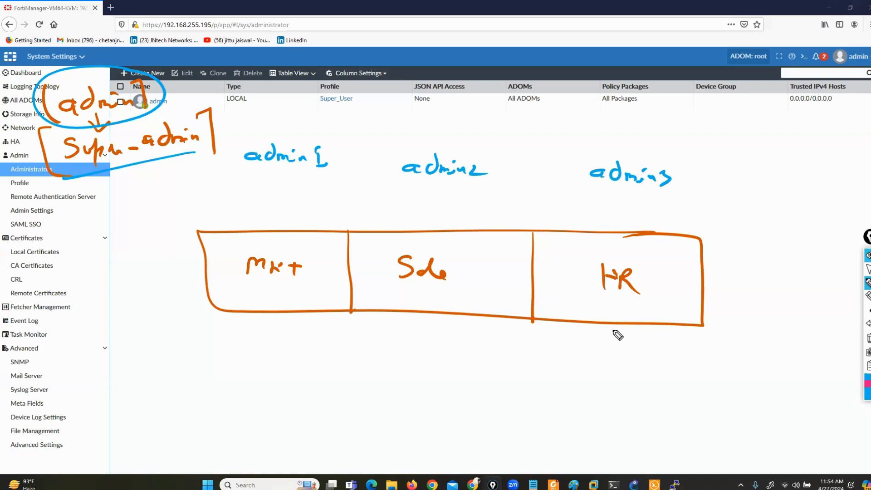
pyautogui.moveTo(320, 176); pyautogui.dragTo(236, 173)
pyautogui.moveTo(461, 184); pyautogui.dragTo(404, 185)
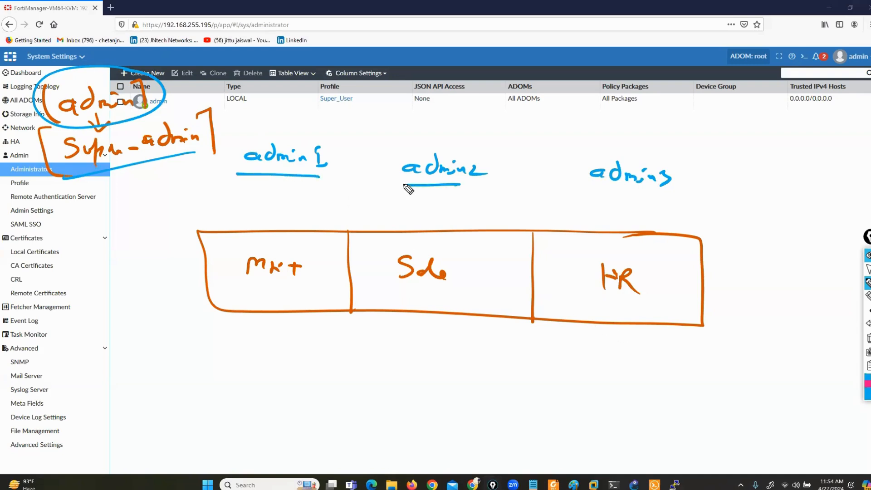
pyautogui.moveTo(650, 198); pyautogui.dragTo(611, 199)
# Write a bracketed Prj-admin note near the top right.
pyautogui.moveTo(682, 94)
pyautogui.mouseDown()
pyautogui.moveTo(766, 107)
pyautogui.moveTo(815, 143)
pyautogui.mouseUp()
pyautogui.moveTo(683, 55)
pyautogui.mouseDown()
pyautogui.moveTo(651, 90)
pyautogui.moveTo(667, 113)
pyautogui.mouseUp()
pyautogui.click(868, 393)
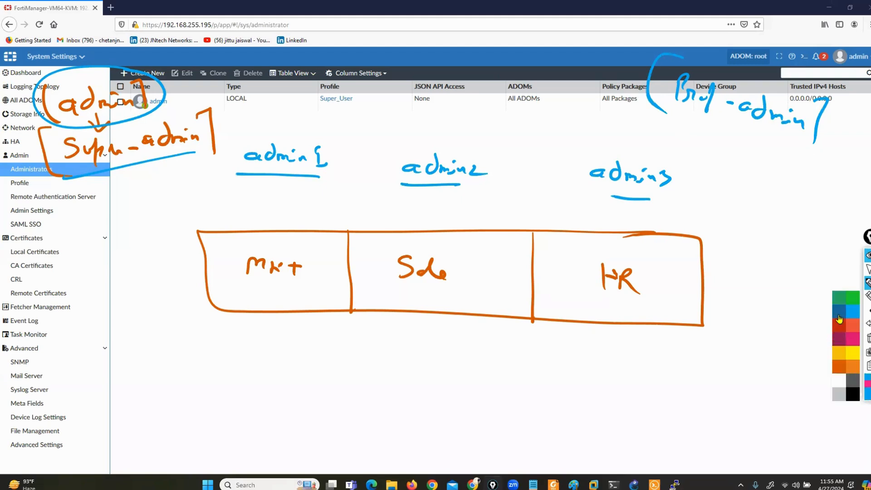
# In purple, draw arrows from Prj-admin to admin1, admin2 and admin3.
pyautogui.click(839, 345)
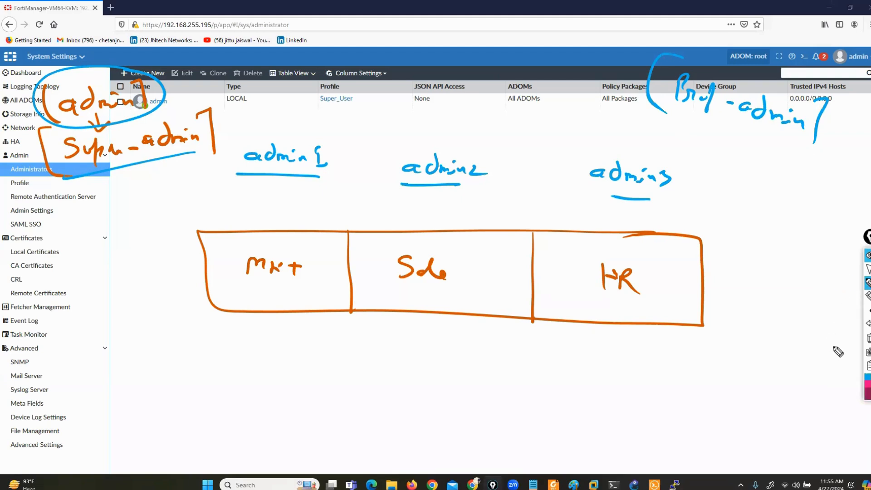
pyautogui.moveTo(651, 85)
pyautogui.mouseDown()
pyautogui.moveTo(314, 115)
pyautogui.moveTo(307, 126)
pyautogui.mouseUp()
pyautogui.moveTo(299, 112); pyautogui.dragTo(347, 125)
pyautogui.moveTo(666, 86)
pyautogui.mouseDown()
pyautogui.moveTo(517, 94)
pyautogui.moveTo(473, 144)
pyautogui.mouseUp()
pyautogui.moveTo(708, 98)
pyautogui.mouseDown()
pyautogui.moveTo(635, 162)
pyautogui.moveTo(650, 156)
pyautogui.mouseUp()
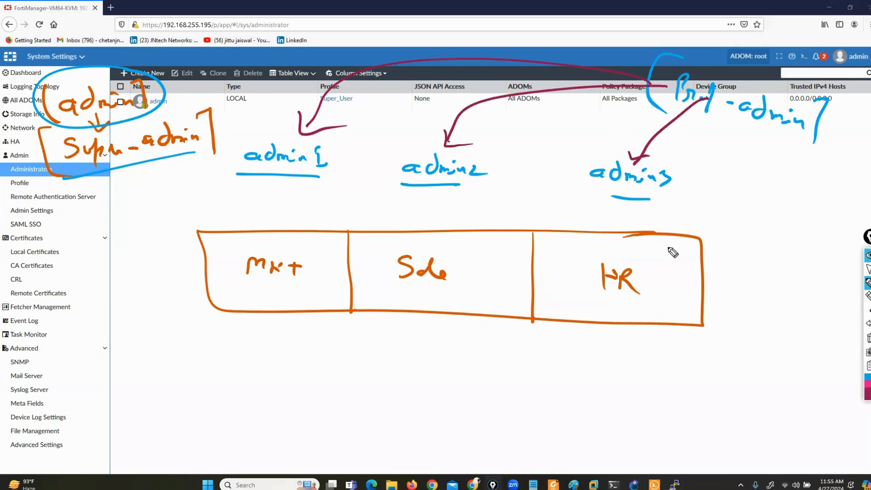
# Bracket admin1–admin3, arrow each into its Mkt, Sde or HR box, and loop both notes.
pyautogui.moveTo(312, 133)
pyautogui.mouseDown()
pyautogui.moveTo(336, 132)
pyautogui.moveTo(328, 195)
pyautogui.mouseUp()
pyautogui.moveTo(254, 132); pyautogui.dragTo(252, 187)
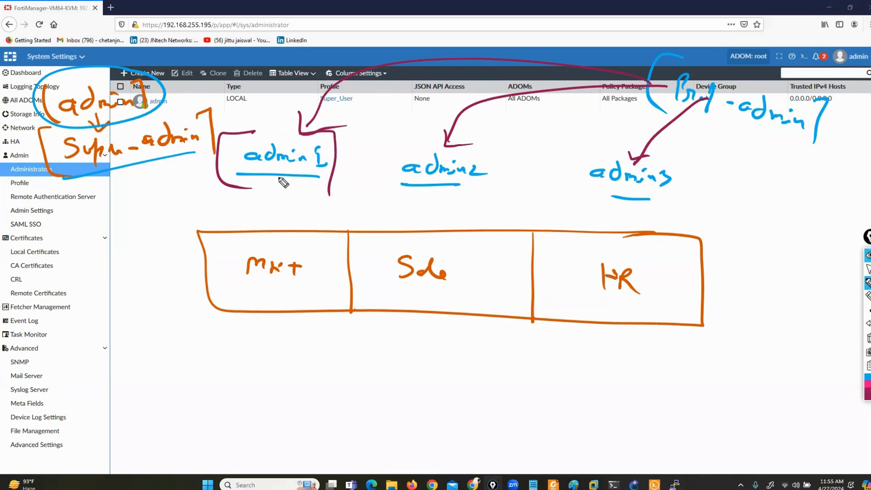
pyautogui.moveTo(273, 181)
pyautogui.mouseDown()
pyautogui.moveTo(278, 233)
pyautogui.moveTo(296, 225)
pyautogui.mouseUp()
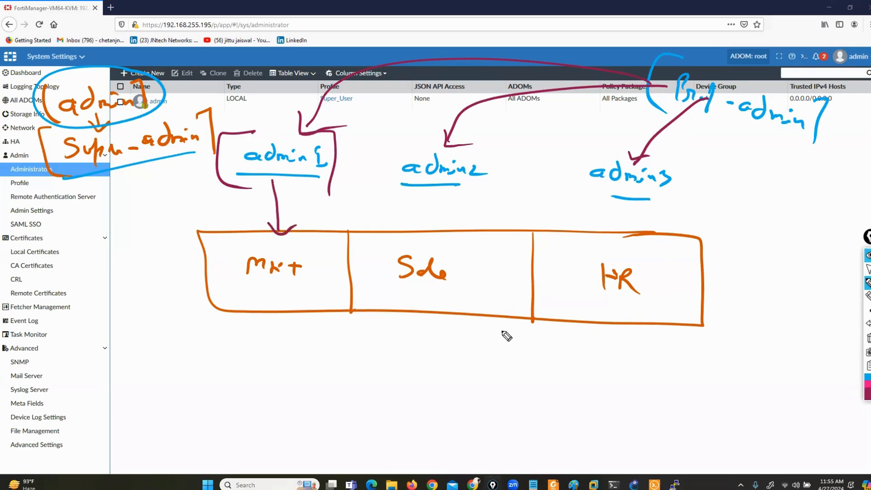
pyautogui.moveTo(474, 152); pyautogui.dragTo(489, 187)
pyautogui.moveTo(408, 146); pyautogui.dragTo(398, 188)
pyautogui.moveTo(459, 192)
pyautogui.mouseDown()
pyautogui.moveTo(457, 245)
pyautogui.moveTo(472, 236)
pyautogui.mouseUp()
pyautogui.moveTo(666, 158)
pyautogui.mouseDown()
pyautogui.moveTo(684, 162)
pyautogui.moveTo(678, 198)
pyautogui.mouseUp()
pyautogui.moveTo(587, 157)
pyautogui.mouseDown()
pyautogui.moveTo(586, 196)
pyautogui.moveTo(640, 234)
pyautogui.mouseUp()
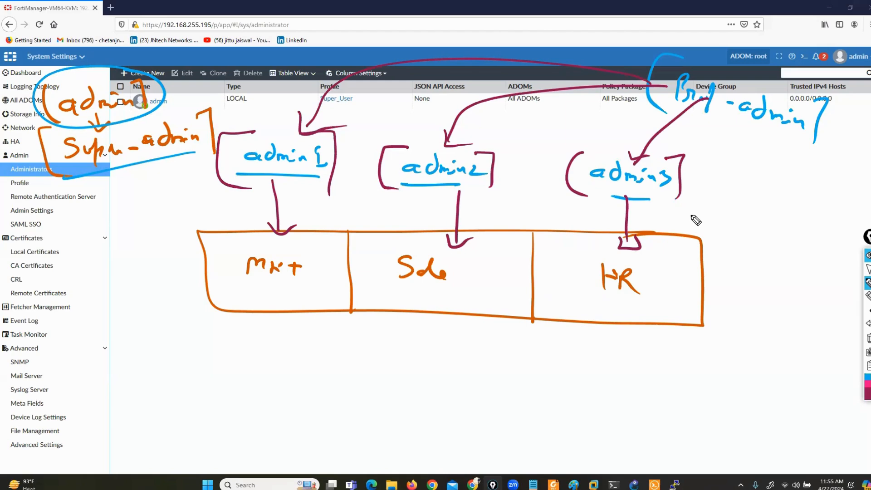
pyautogui.moveTo(195, 111)
pyautogui.mouseDown()
pyautogui.moveTo(10, 178)
pyautogui.moveTo(210, 111)
pyautogui.mouseUp()
pyautogui.moveTo(841, 91)
pyautogui.mouseDown()
pyautogui.moveTo(602, 123)
pyautogui.moveTo(845, 98)
pyautogui.moveTo(852, 89)
pyautogui.mouseUp()
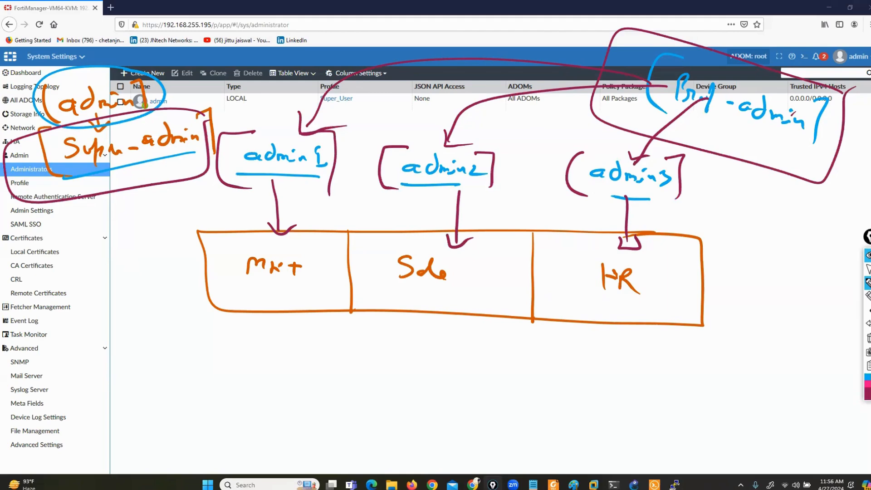
# Clear the ADOM sketch and open the Admin > Profile list.
pyautogui.click(867, 338)
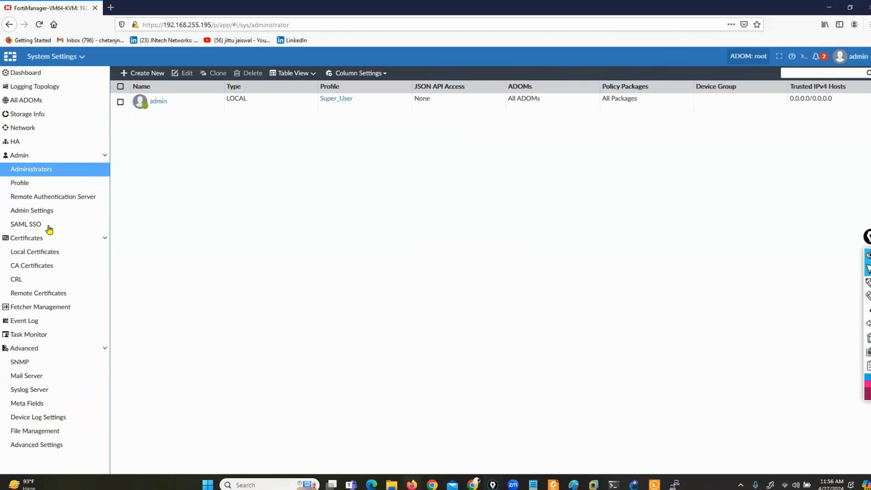
pyautogui.click(42, 186)
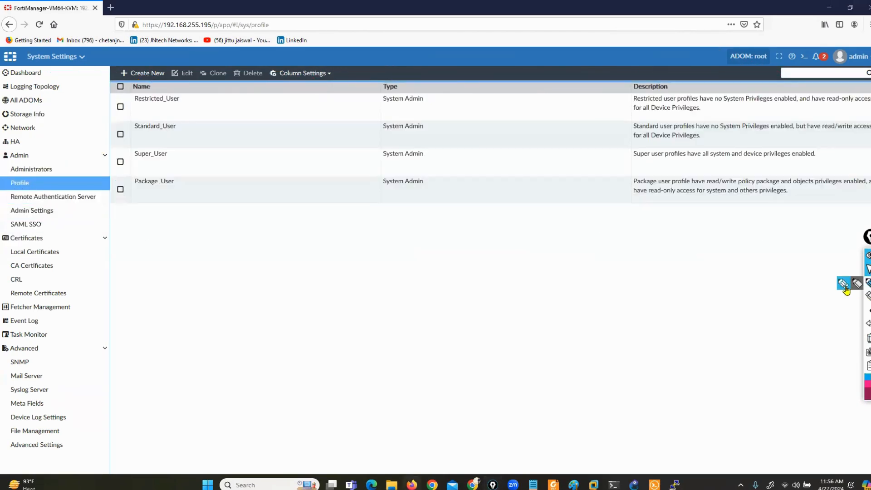
pyautogui.click(844, 288)
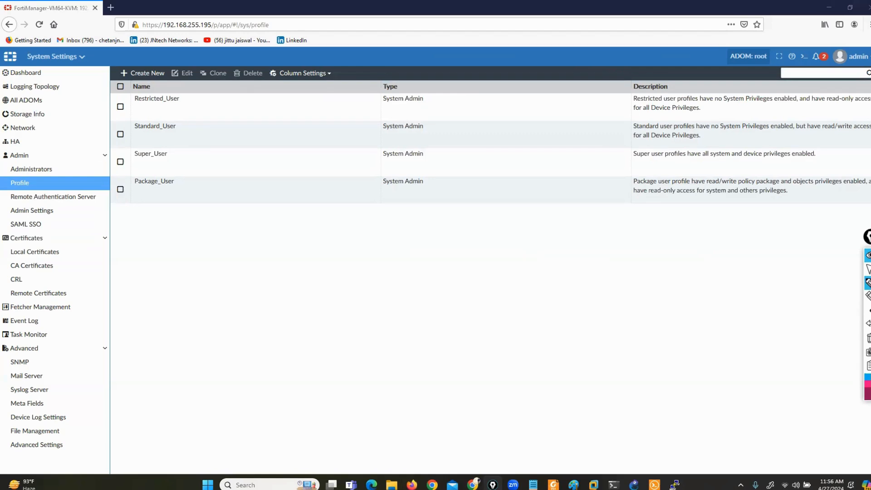
# Tick Restricted_User, Standard_User, Super_User and Package_User in ink.
pyautogui.moveTo(180, 98)
pyautogui.mouseDown()
pyautogui.moveTo(187, 112)
pyautogui.moveTo(234, 94)
pyautogui.mouseUp()
pyautogui.moveTo(181, 124); pyautogui.dragTo(243, 118)
pyautogui.moveTo(179, 153)
pyautogui.mouseDown()
pyautogui.moveTo(200, 166)
pyautogui.moveTo(238, 139)
pyautogui.mouseUp()
pyautogui.moveTo(162, 196)
pyautogui.mouseDown()
pyautogui.moveTo(192, 202)
pyautogui.moveTo(209, 189)
pyautogui.mouseUp()
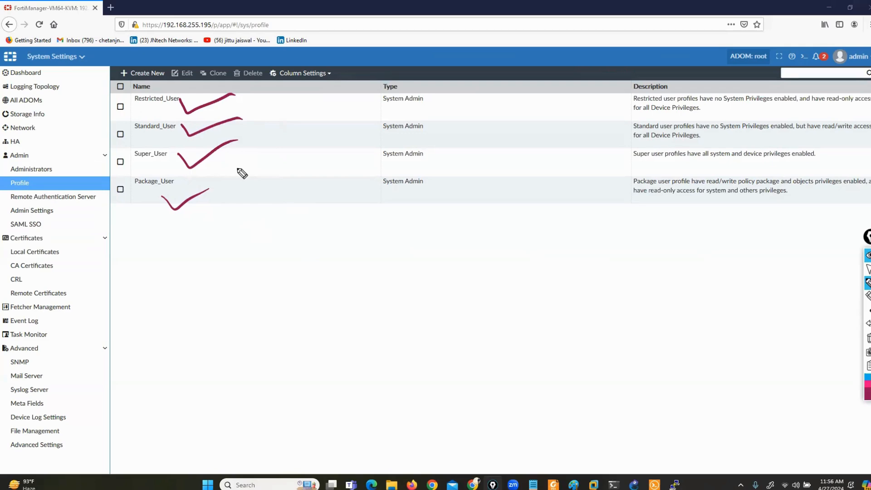
# Erase the profile check marks and bring up the DAY 1 slides folder.
pyautogui.click(868, 338)
pyautogui.click(868, 269)
pyautogui.click(392, 484)
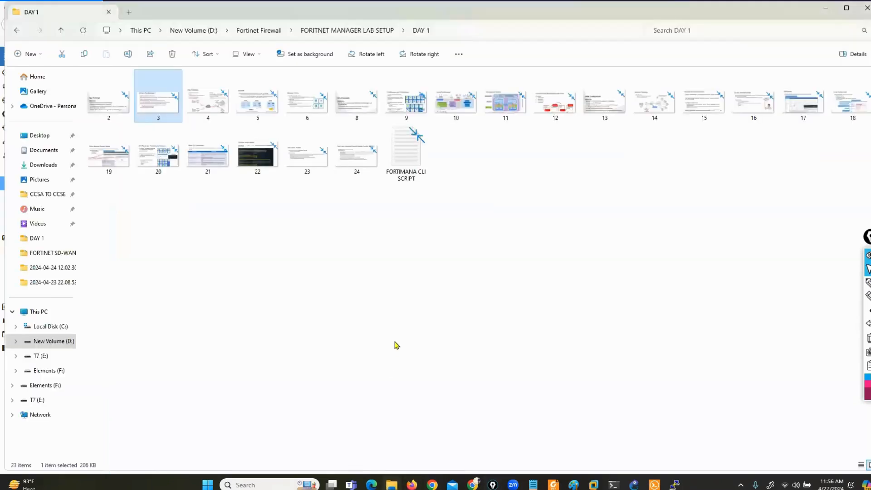
# Go up to FORITNET MANAGER LAB SETUP, enter day 2, and open slide image 11.
pyautogui.hotkey('alt', 'Up')
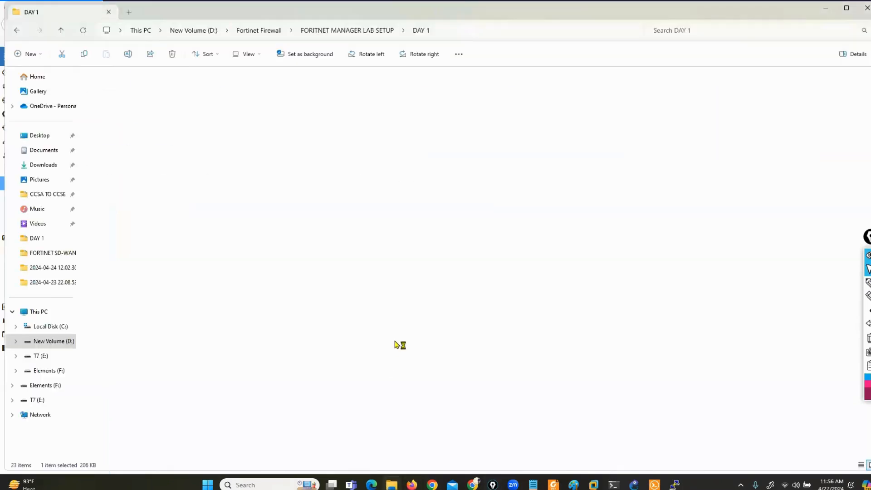
pyautogui.press('Return')
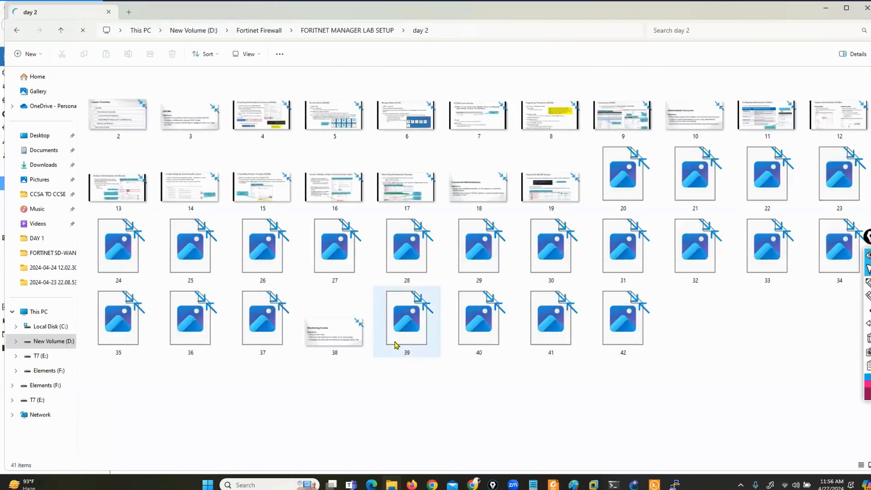
pyautogui.press('Right')
pyautogui.press('Right')
pyautogui.press('Right')
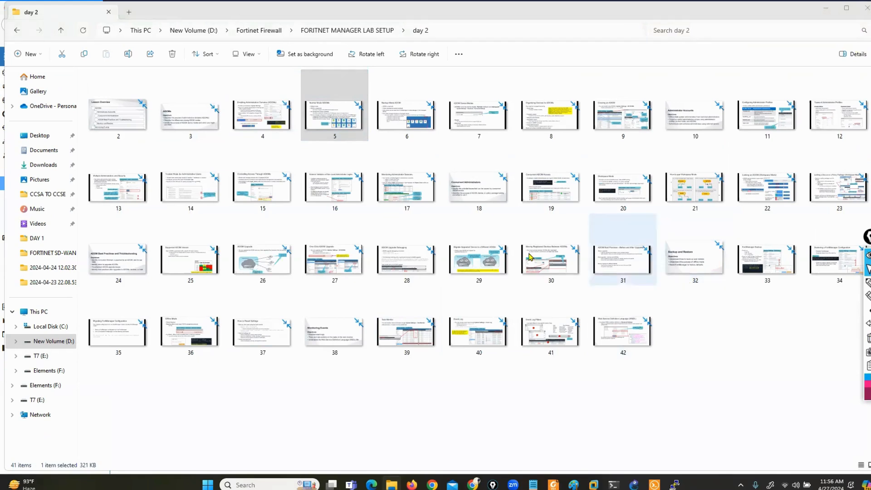
pyautogui.click(459, 116)
pyautogui.press('Right')
pyautogui.press('Right')
pyautogui.press('Right')
pyautogui.press('Right')
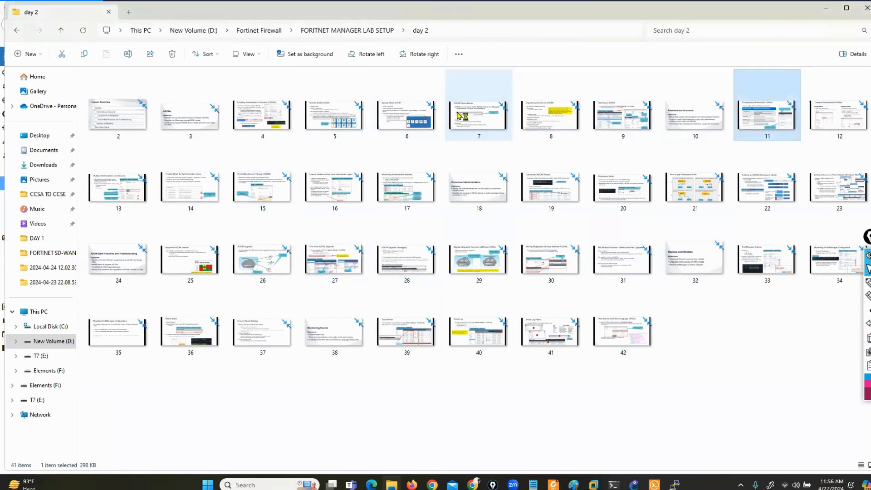
pyautogui.press('Return')
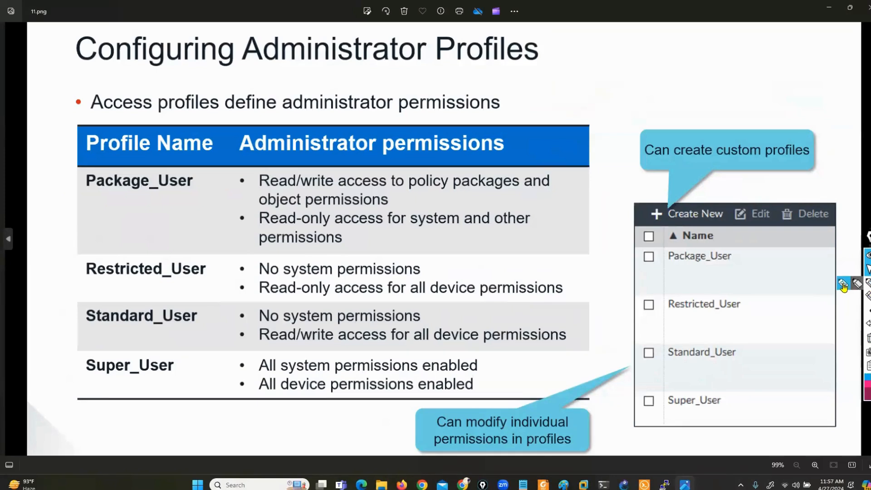
# With the marker, ink brackets around Package_User, Restricted_User and Standard_User, plus one beside Super_User, on slide 11.
pyautogui.click(867, 282)
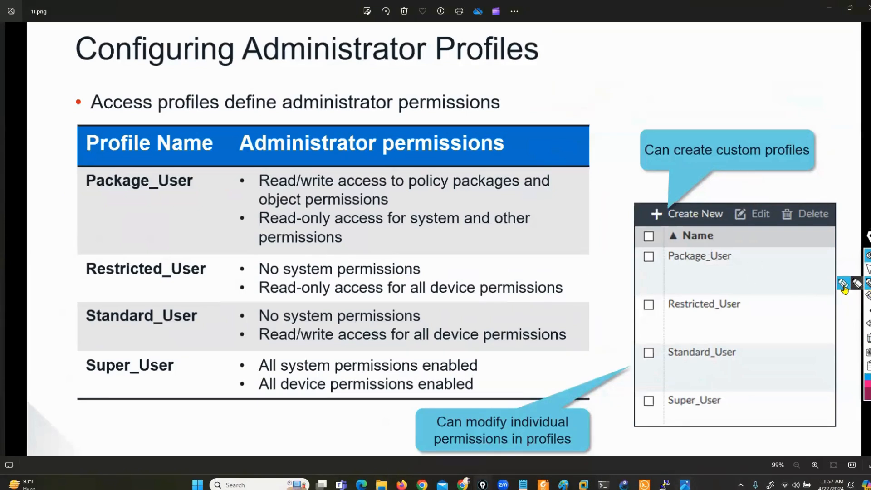
pyautogui.moveTo(182, 167)
pyautogui.mouseDown()
pyautogui.moveTo(200, 169)
pyautogui.moveTo(201, 193)
pyautogui.mouseUp()
pyautogui.moveTo(76, 165); pyautogui.dragTo(71, 202)
pyautogui.moveTo(193, 256)
pyautogui.mouseDown()
pyautogui.moveTo(211, 258)
pyautogui.moveTo(212, 279)
pyautogui.mouseUp()
pyautogui.moveTo(89, 254); pyautogui.dragTo(74, 277)
pyautogui.moveTo(188, 304); pyautogui.dragTo(209, 325)
pyautogui.moveTo(86, 305); pyautogui.dragTo(70, 330)
pyautogui.moveTo(167, 354); pyautogui.dragTo(183, 379)
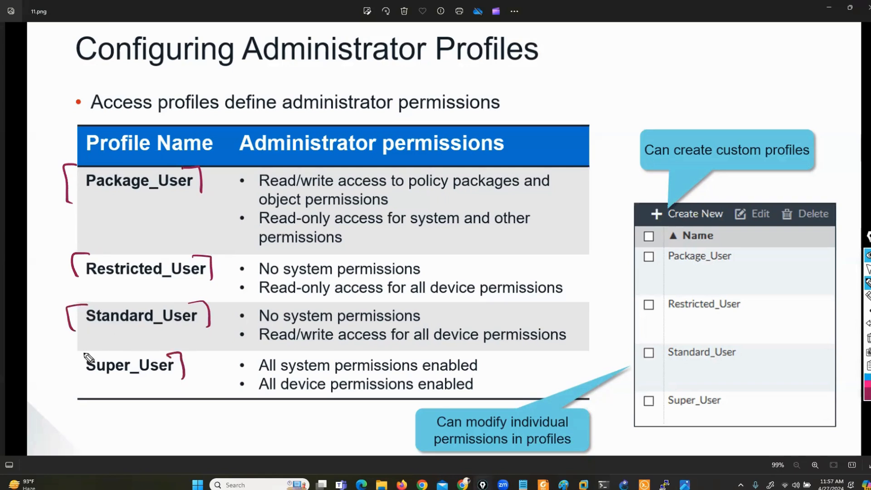
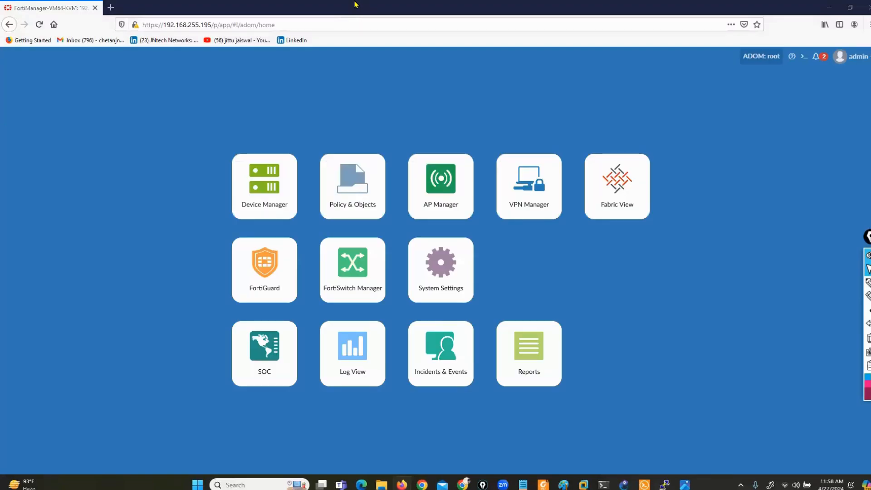
# Open the System Settings tile to view system information, licence details and resource usage.
pyautogui.click(443, 281)
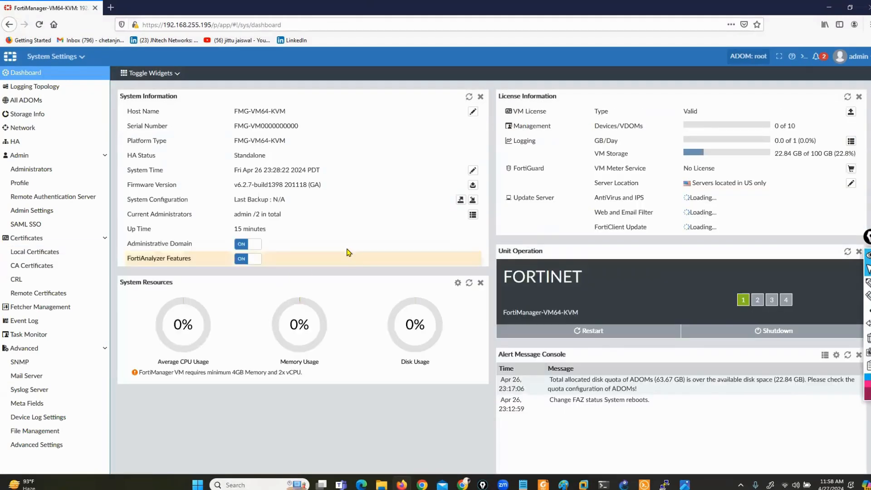
pyautogui.click(685, 485)
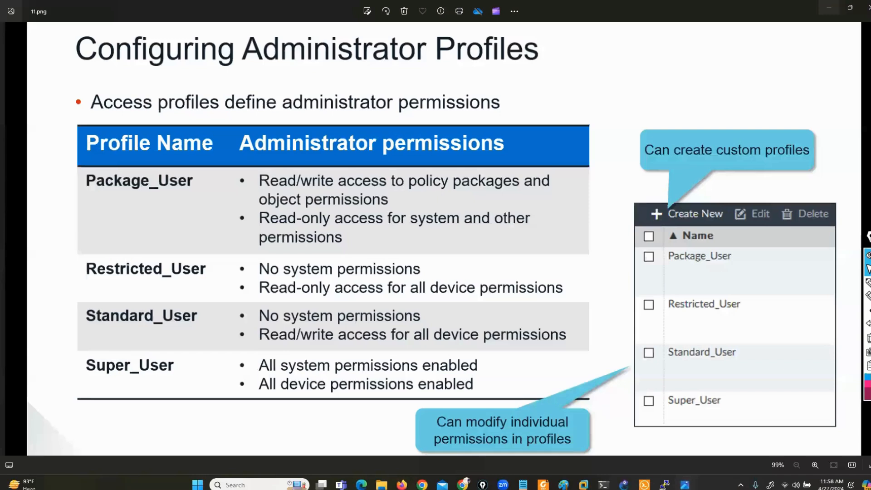
pyautogui.click(867, 283)
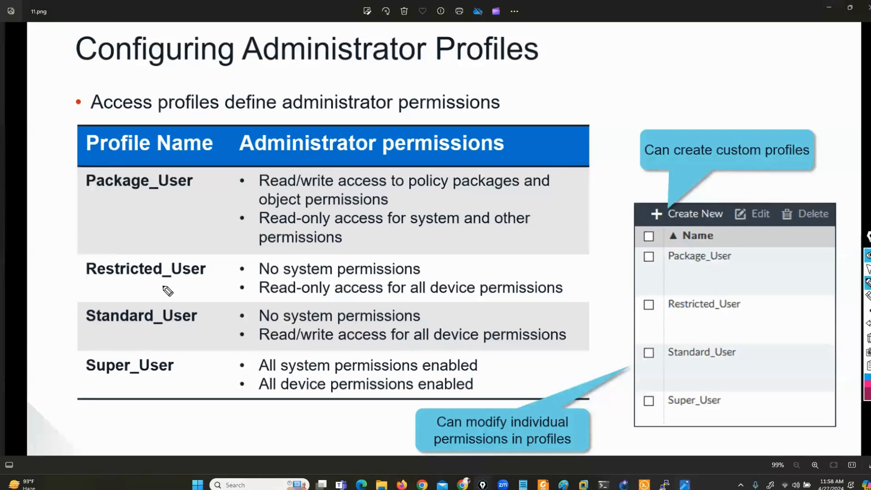
pyautogui.moveTo(73, 287)
pyautogui.mouseDown()
pyautogui.moveTo(152, 288)
pyautogui.moveTo(229, 265)
pyautogui.moveTo(87, 261)
pyautogui.moveTo(71, 285)
pyautogui.mouseUp()
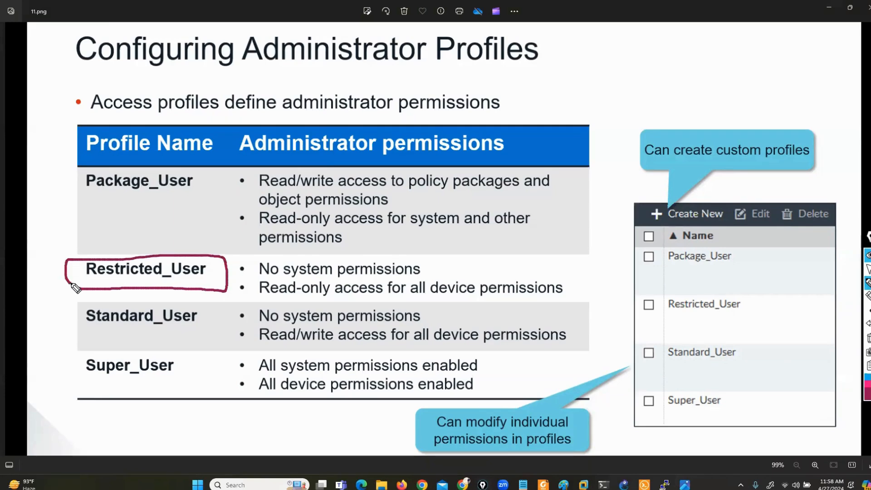
pyautogui.moveTo(282, 255)
pyautogui.mouseDown()
pyautogui.moveTo(252, 257)
pyautogui.moveTo(252, 271)
pyautogui.mouseUp()
pyautogui.moveTo(414, 259); pyautogui.dragTo(432, 272)
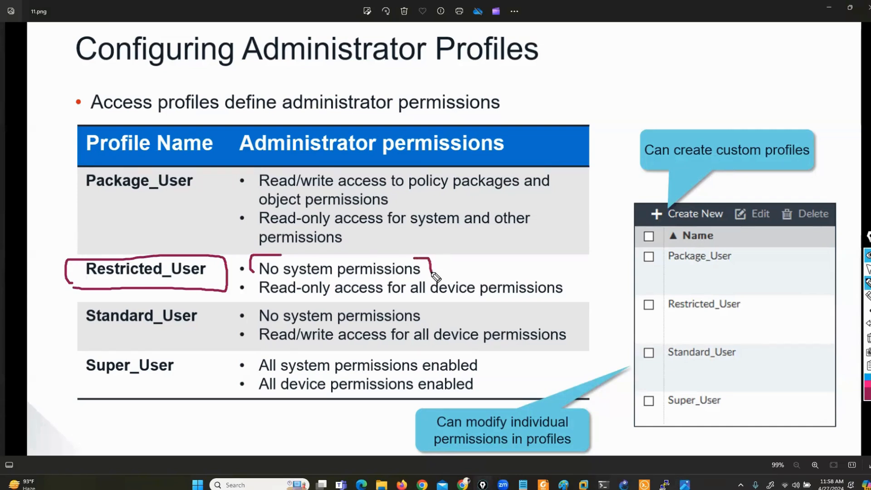
pyautogui.moveTo(260, 297); pyautogui.dragTo(557, 302)
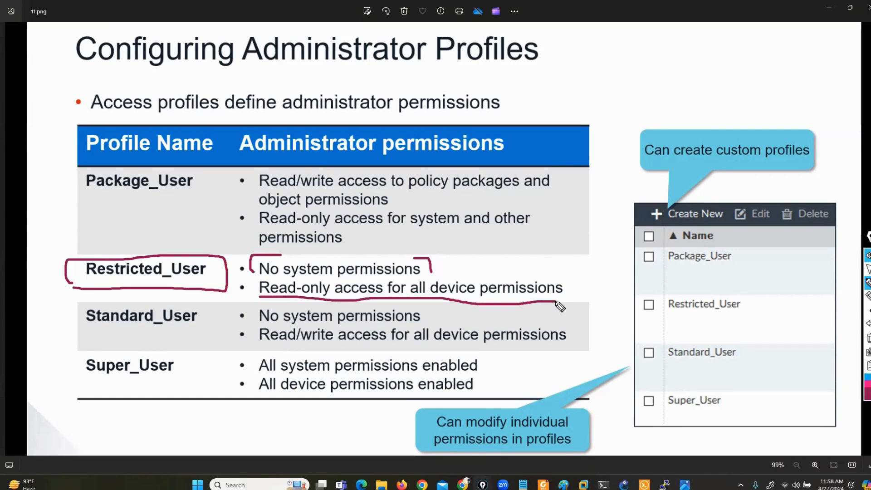
pyautogui.moveTo(75, 330); pyautogui.dragTo(185, 334)
pyautogui.moveTo(248, 306); pyautogui.dragTo(225, 324)
pyautogui.moveTo(230, 308); pyautogui.dragTo(240, 318)
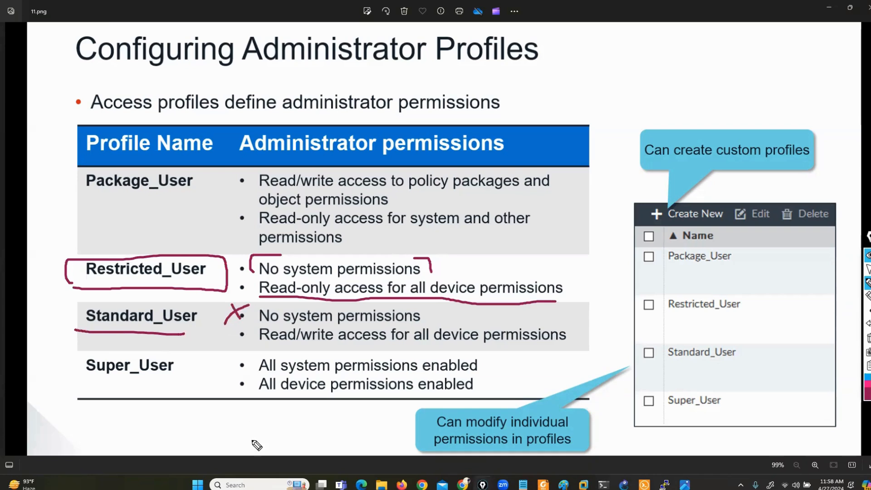
pyautogui.moveTo(254, 350); pyautogui.dragTo(548, 351)
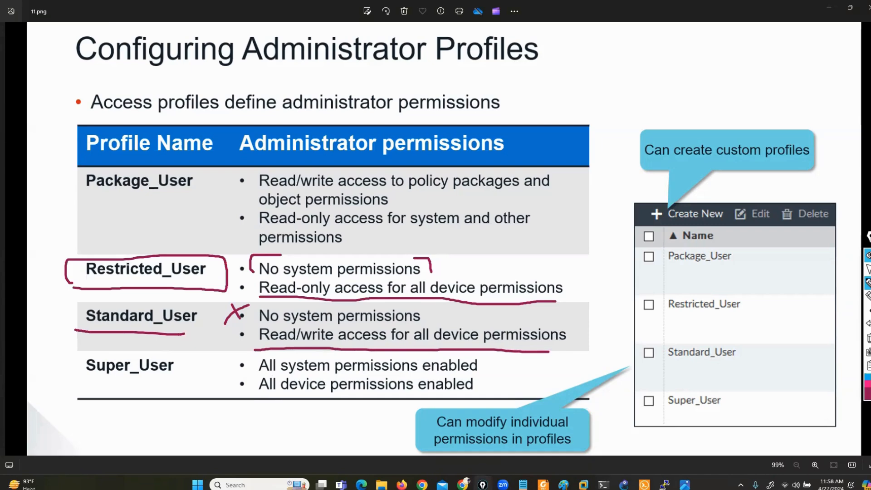
pyautogui.click(868, 338)
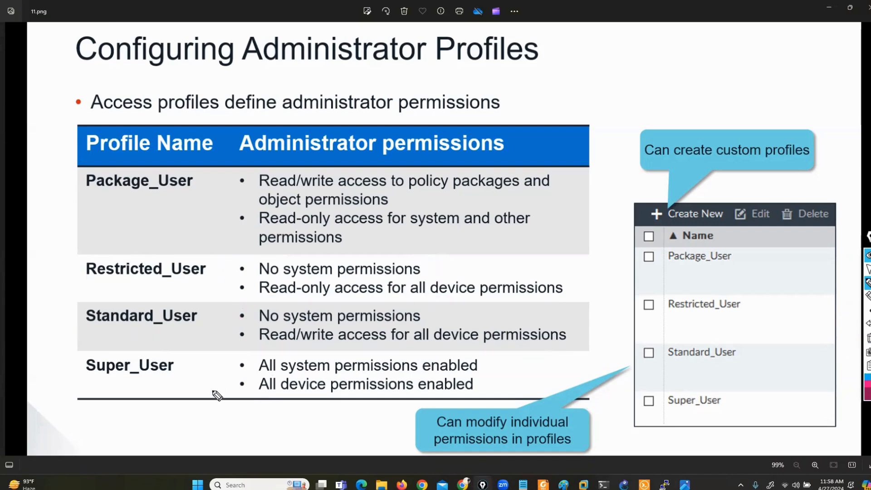
pyautogui.moveTo(96, 381)
pyautogui.mouseDown()
pyautogui.moveTo(132, 388)
pyautogui.moveTo(185, 369)
pyautogui.moveTo(142, 338)
pyautogui.moveTo(82, 379)
pyautogui.moveTo(123, 391)
pyautogui.mouseUp()
pyautogui.moveTo(184, 362)
pyautogui.mouseDown()
pyautogui.moveTo(249, 358)
pyautogui.moveTo(261, 376)
pyautogui.mouseUp()
pyautogui.moveTo(169, 381)
pyautogui.mouseDown()
pyautogui.moveTo(262, 398)
pyautogui.moveTo(252, 403)
pyautogui.mouseUp()
pyautogui.click(869, 338)
pyautogui.click(868, 268)
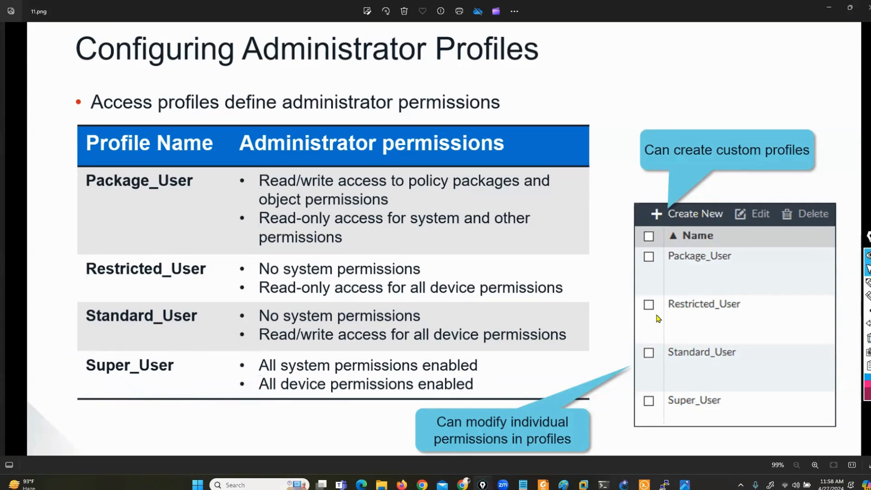
pyautogui.click(402, 485)
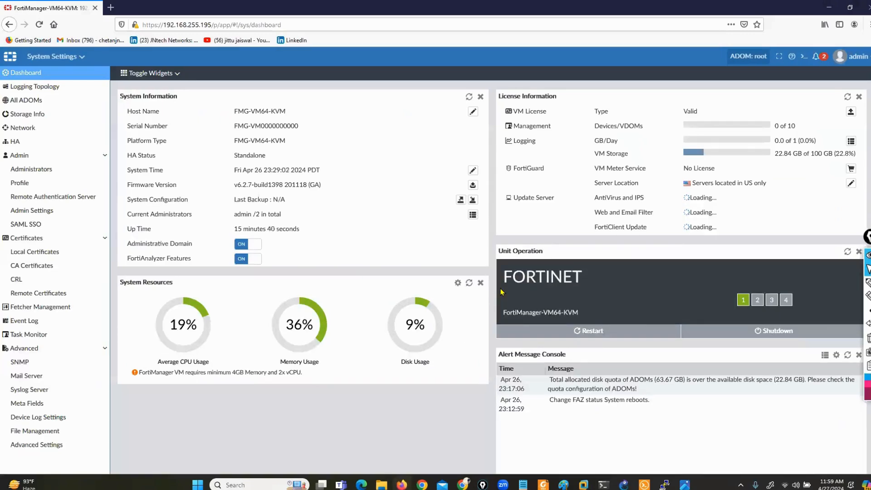
# From Admin > Profile, create a new profile and enter L3ADMIN as its name.
pyautogui.click(72, 183)
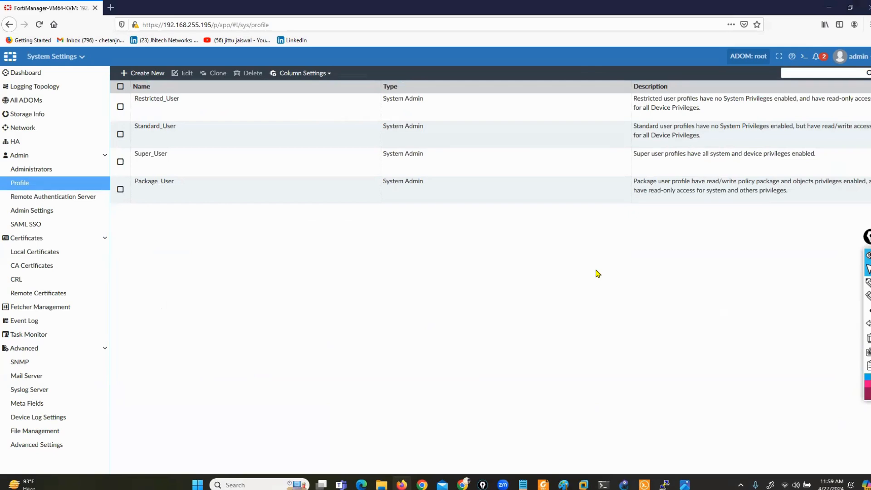
pyautogui.click(131, 73)
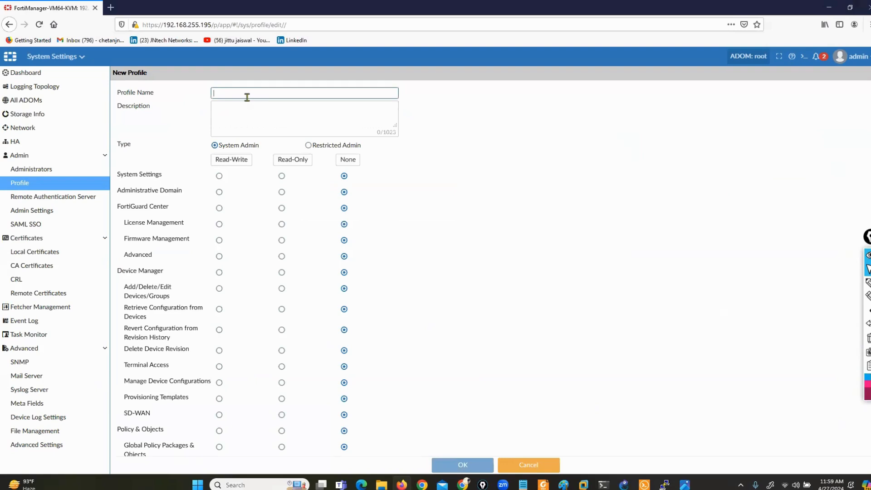
pyautogui.write('L3ADMIN')
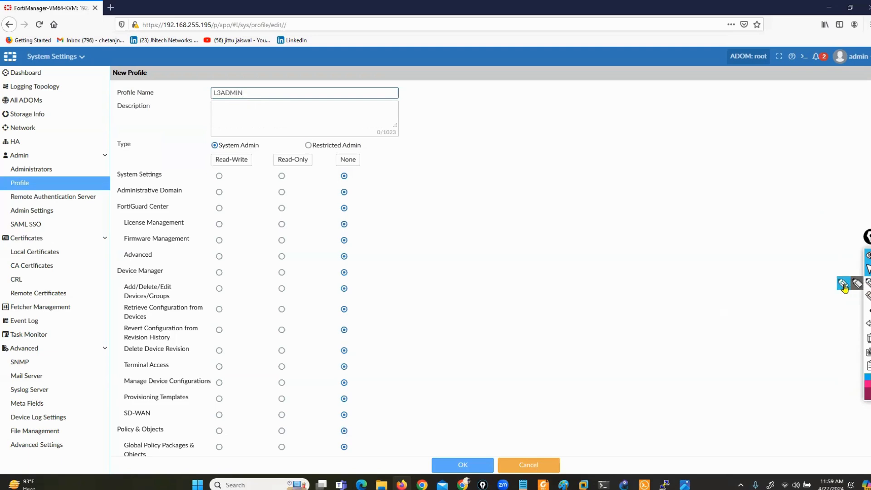
pyautogui.click(867, 282)
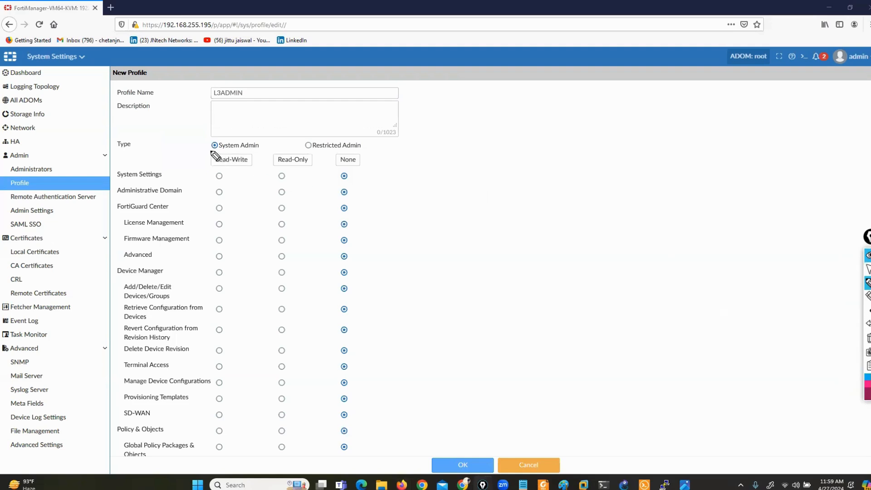
pyautogui.moveTo(204, 153)
pyautogui.mouseDown()
pyautogui.moveTo(250, 154)
pyautogui.moveTo(277, 142)
pyautogui.moveTo(134, 139)
pyautogui.moveTo(103, 148)
pyautogui.moveTo(162, 158)
pyautogui.mouseUp()
pyautogui.moveTo(353, 141)
pyautogui.mouseDown()
pyautogui.moveTo(366, 141)
pyautogui.moveTo(365, 154)
pyautogui.mouseUp()
pyautogui.moveTo(303, 137); pyautogui.dragTo(298, 153)
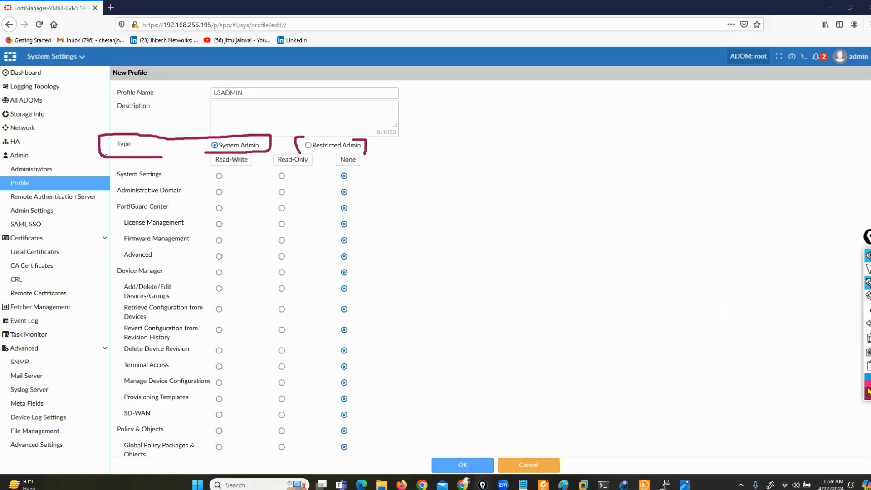
pyautogui.click(867, 269)
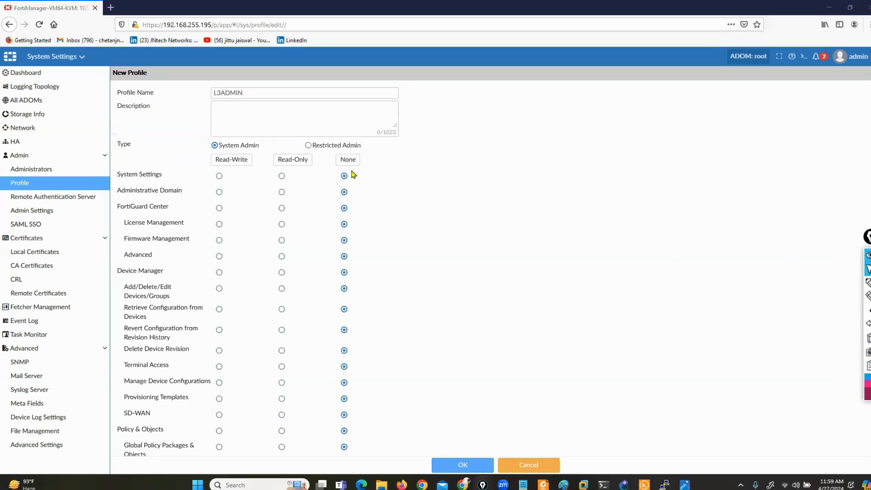
pyautogui.click(309, 145)
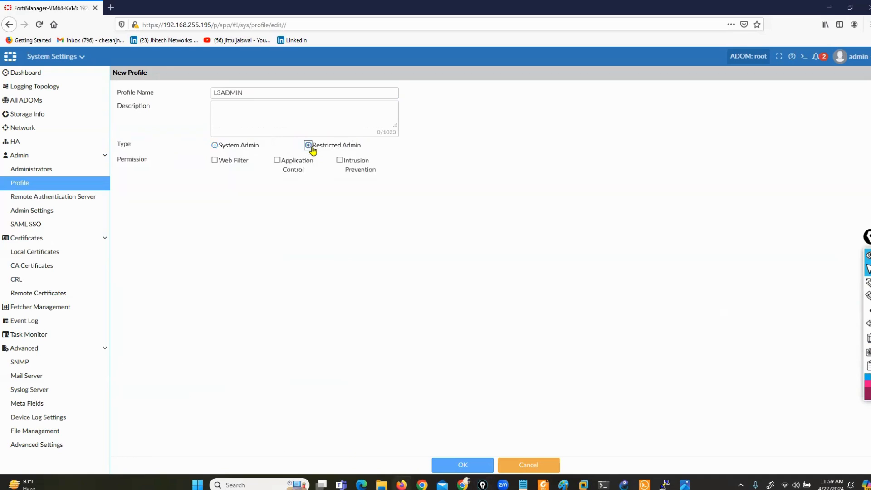
pyautogui.click(868, 283)
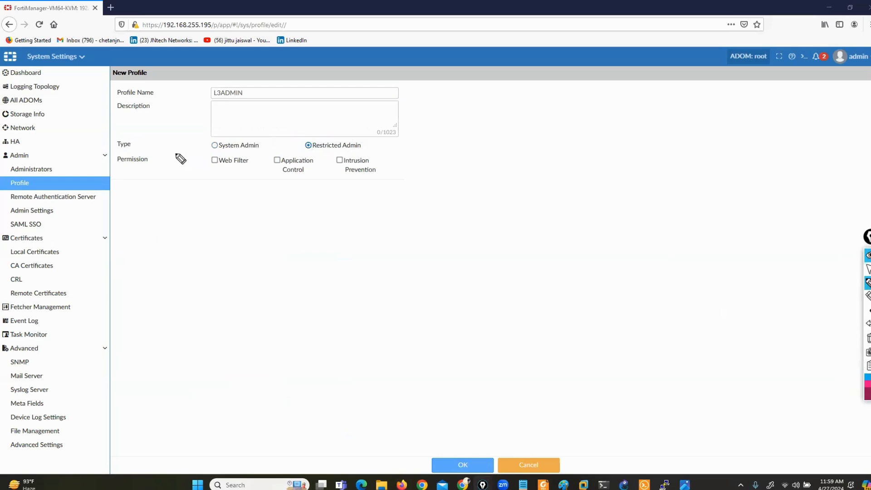
pyautogui.moveTo(207, 154); pyautogui.dragTo(205, 184)
pyautogui.moveTo(356, 153)
pyautogui.mouseDown()
pyautogui.moveTo(385, 157)
pyautogui.moveTo(386, 174)
pyautogui.mouseUp()
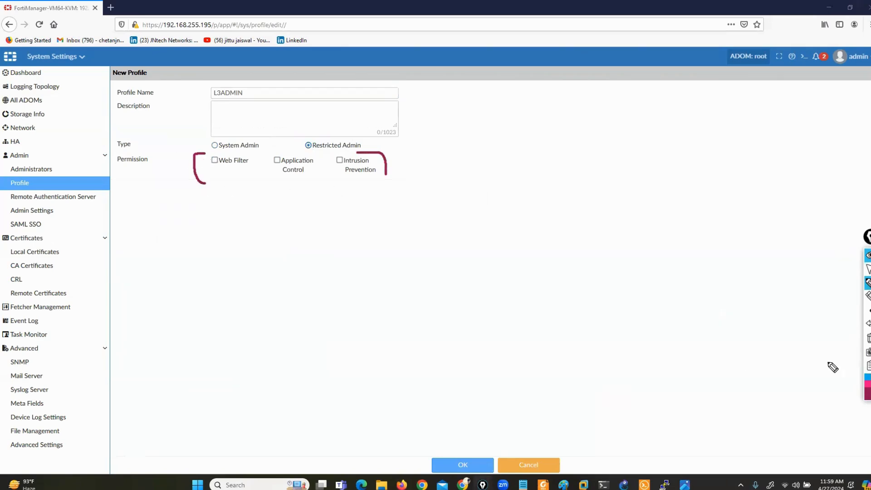
pyautogui.click(868, 338)
pyautogui.click(868, 270)
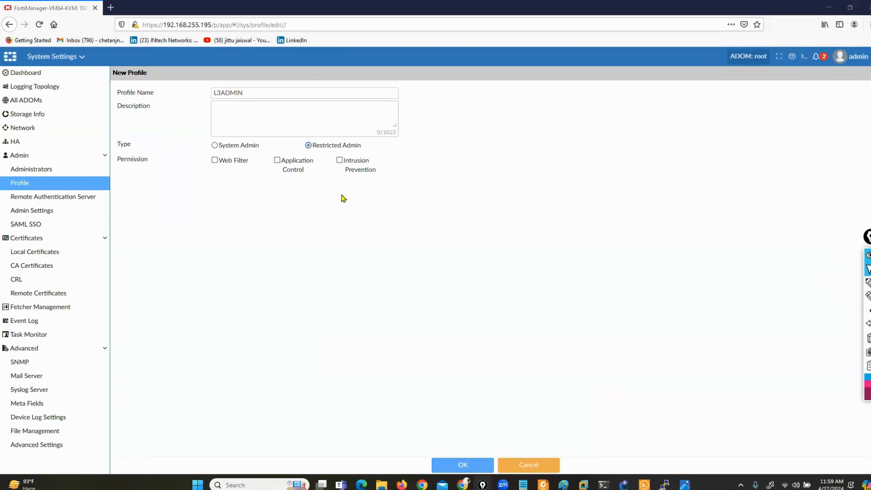
pyautogui.click(214, 146)
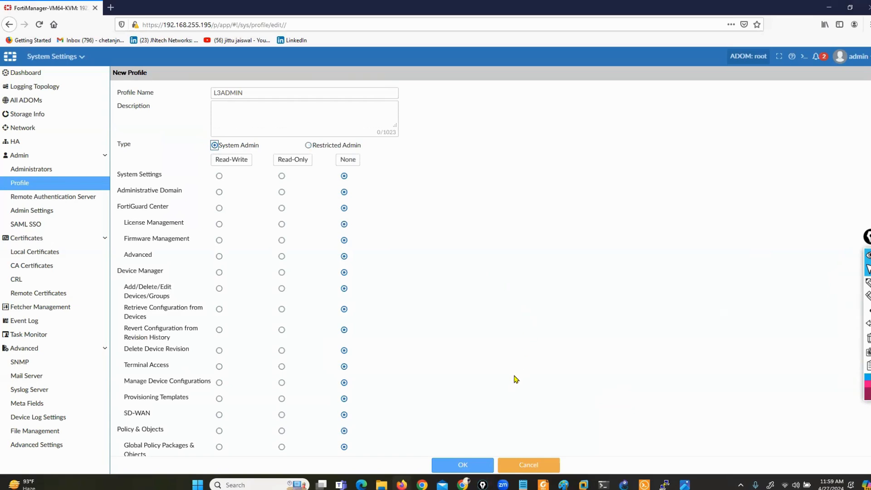
pyautogui.click(867, 283)
pyautogui.moveTo(167, 165)
pyautogui.mouseDown()
pyautogui.moveTo(110, 171)
pyautogui.moveTo(104, 435)
pyautogui.moveTo(157, 474)
pyautogui.moveTo(212, 404)
pyautogui.moveTo(214, 243)
pyautogui.moveTo(163, 155)
pyautogui.mouseUp()
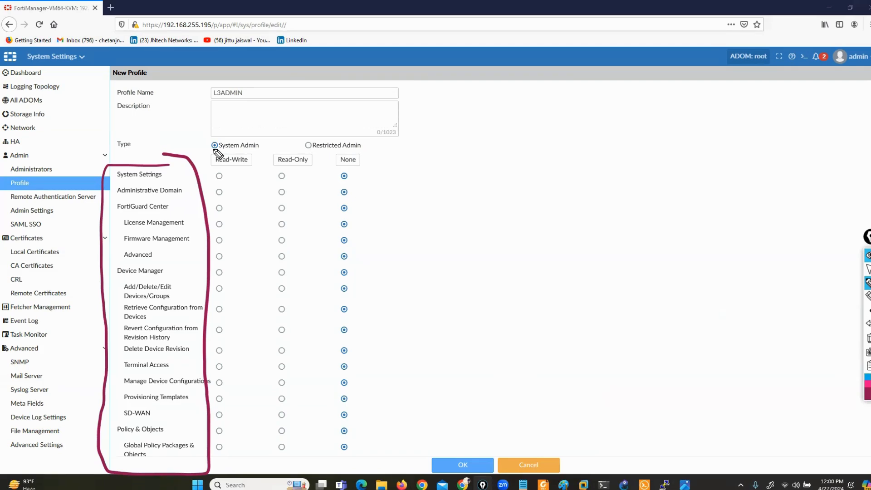
pyautogui.click(867, 297)
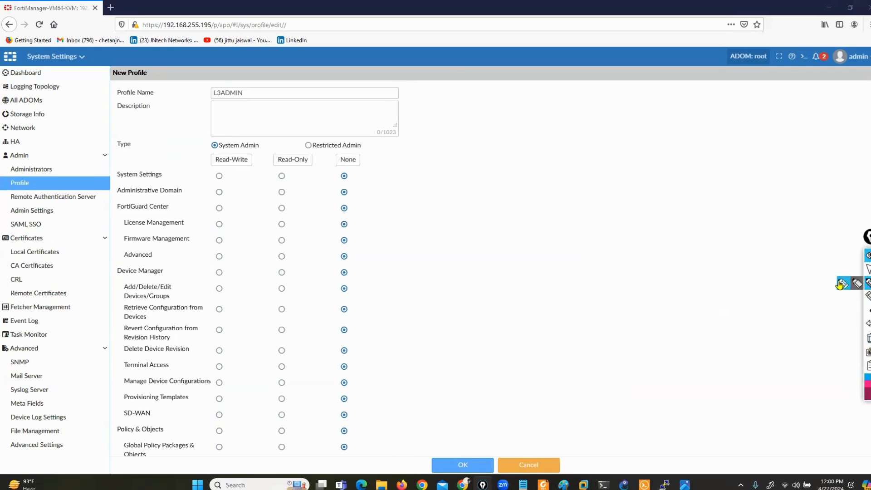
# Annotate the form with an arrow to Read-Write and ticks beside each permission row.
pyautogui.click(850, 291)
pyautogui.moveTo(182, 129)
pyautogui.mouseDown()
pyautogui.moveTo(209, 161)
pyautogui.moveTo(254, 167)
pyautogui.mouseUp()
pyautogui.moveTo(108, 191)
pyautogui.mouseDown()
pyautogui.moveTo(120, 186)
pyautogui.moveTo(116, 204)
pyautogui.mouseUp()
pyautogui.moveTo(100, 230)
pyautogui.mouseDown()
pyautogui.moveTo(110, 225)
pyautogui.moveTo(112, 240)
pyautogui.mouseUp()
pyautogui.moveTo(108, 272); pyautogui.dragTo(119, 265)
pyautogui.moveTo(108, 306); pyautogui.dragTo(119, 300)
pyautogui.moveTo(108, 327); pyautogui.dragTo(118, 320)
pyautogui.moveTo(111, 367)
pyautogui.mouseDown()
pyautogui.moveTo(117, 356)
pyautogui.moveTo(119, 378)
pyautogui.mouseUp()
pyautogui.moveTo(109, 442); pyautogui.dragTo(121, 437)
pyautogui.moveTo(96, 469); pyautogui.dragTo(119, 459)
# Underline the Read-Write, Read-Only and None column headings, then clear the annotations.
pyautogui.moveTo(244, 171); pyautogui.dragTo(217, 172)
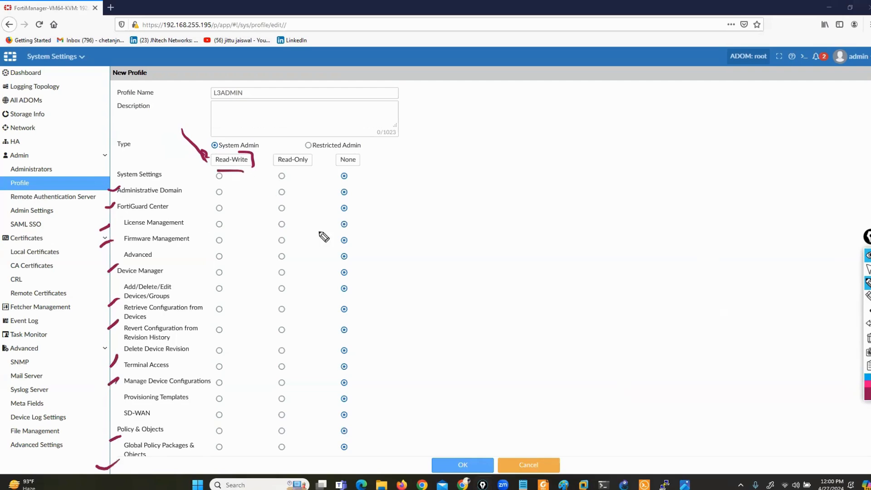
pyautogui.moveTo(302, 166); pyautogui.dragTo(286, 168)
pyautogui.moveTo(361, 164); pyautogui.dragTo(355, 165)
pyautogui.click(869, 338)
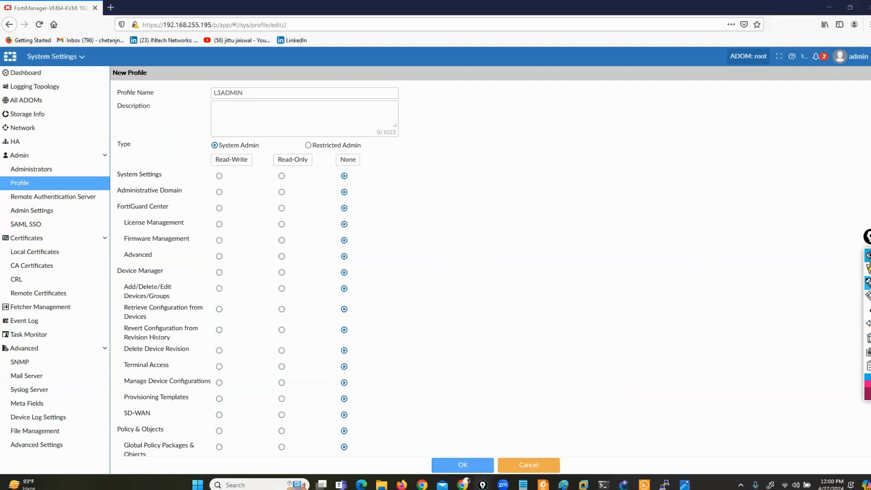
pyautogui.click(867, 269)
# Set every L3ADMIN permission to Read-Write and save the profile.
pyautogui.click(227, 162)
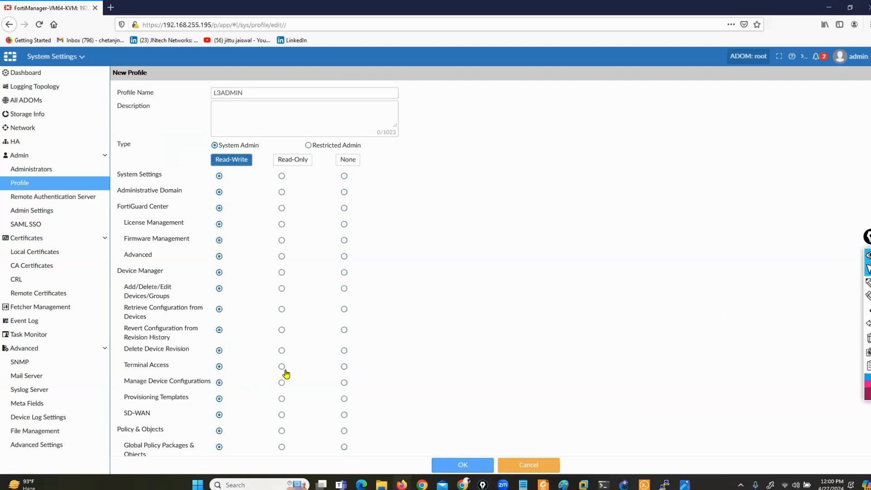
pyautogui.scroll(-6, 286, 373)
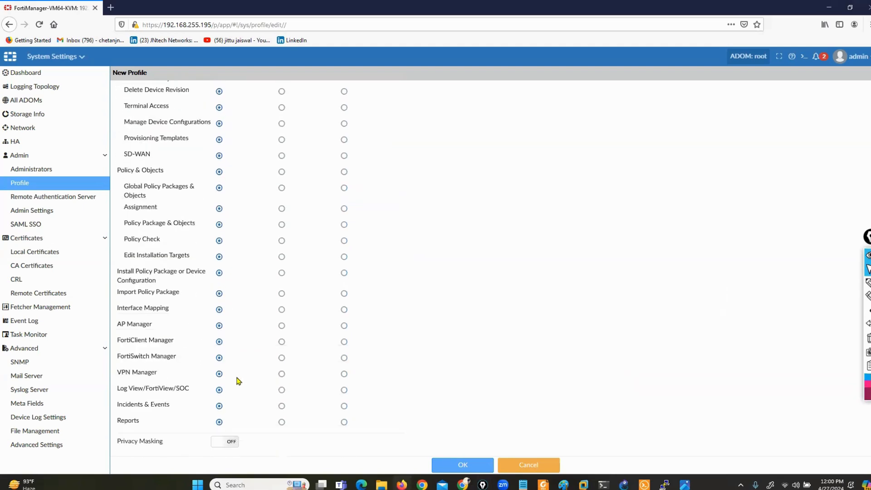
pyautogui.scroll(8, 237, 379)
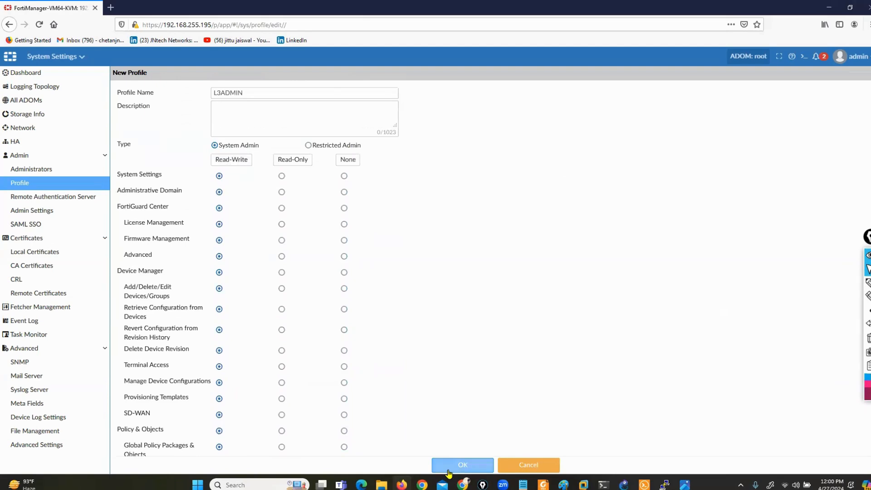
pyautogui.click(450, 466)
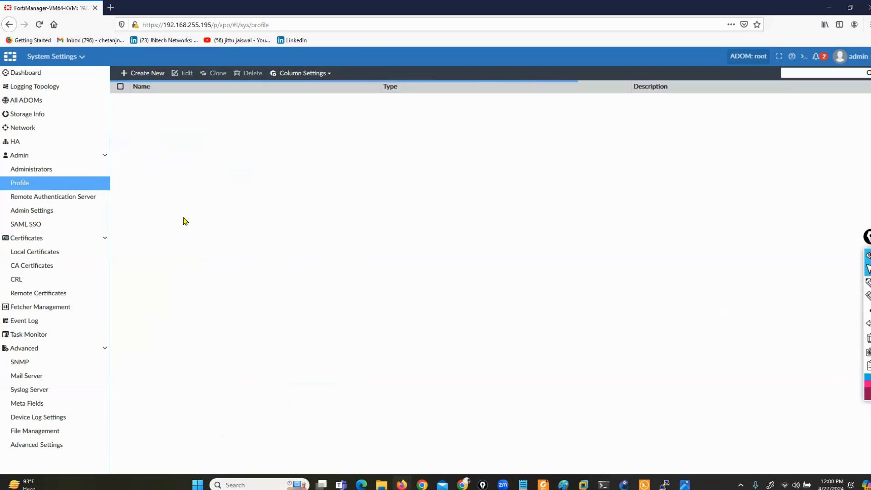
# Create a System Admin profile named L1ADMIN with Read-Only permissions everywhere and save it.
pyautogui.click(200, 213)
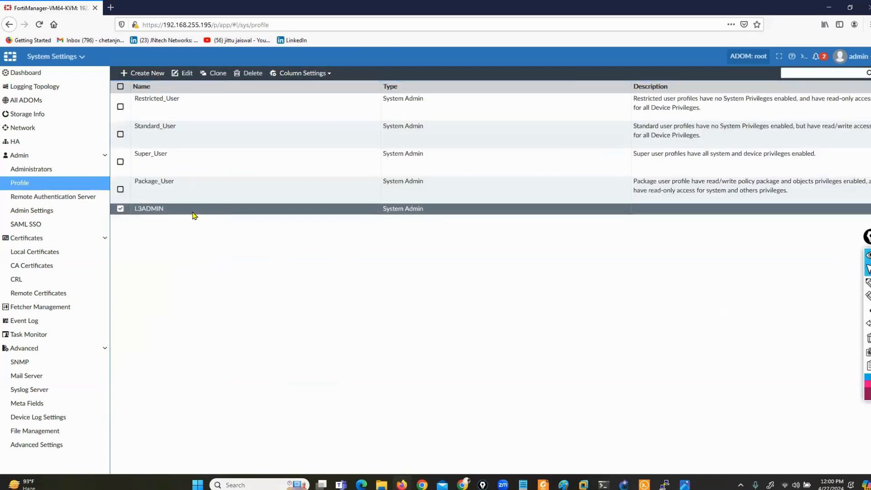
pyautogui.click(129, 209)
pyautogui.click(142, 73)
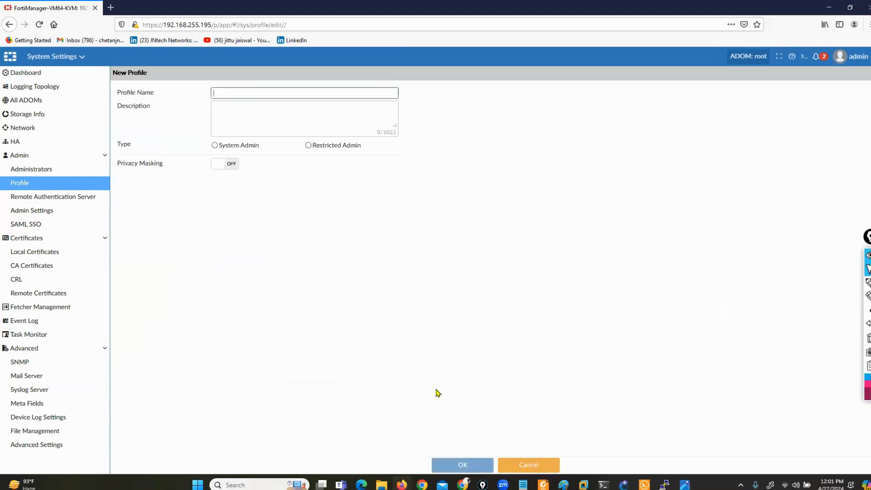
pyautogui.click(215, 145)
pyautogui.write('L1ADMIN')
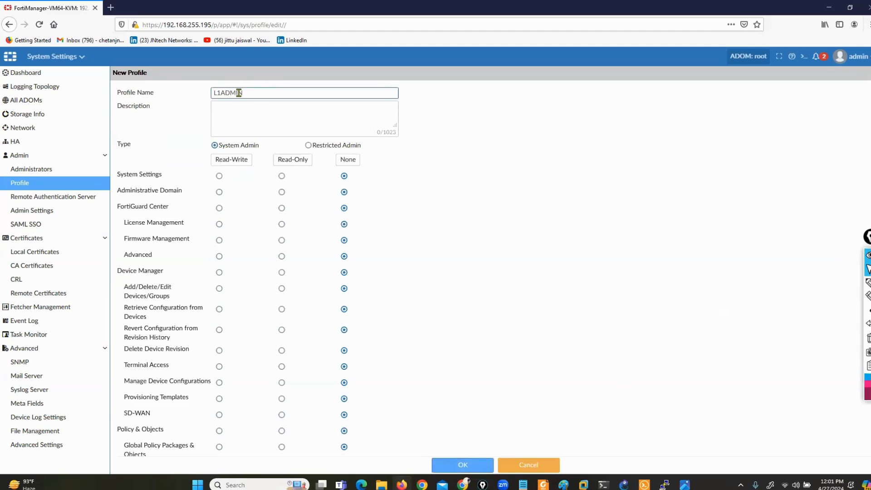
pyautogui.click(286, 160)
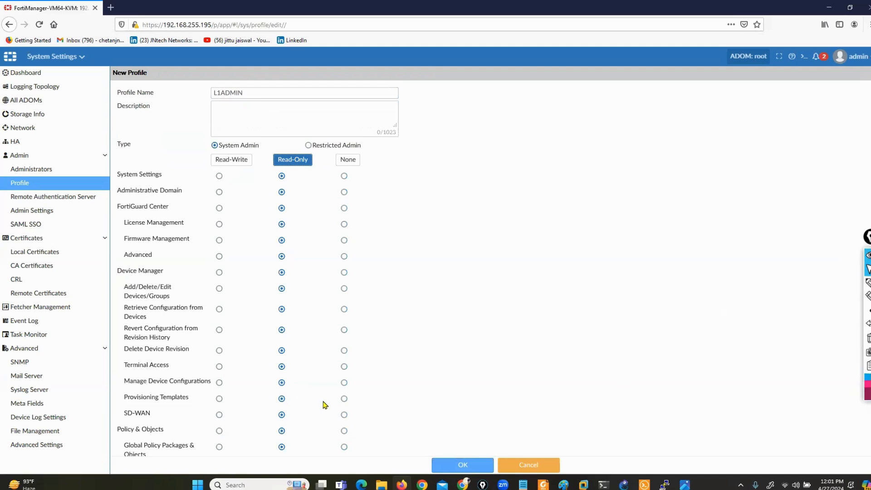
pyautogui.click(446, 471)
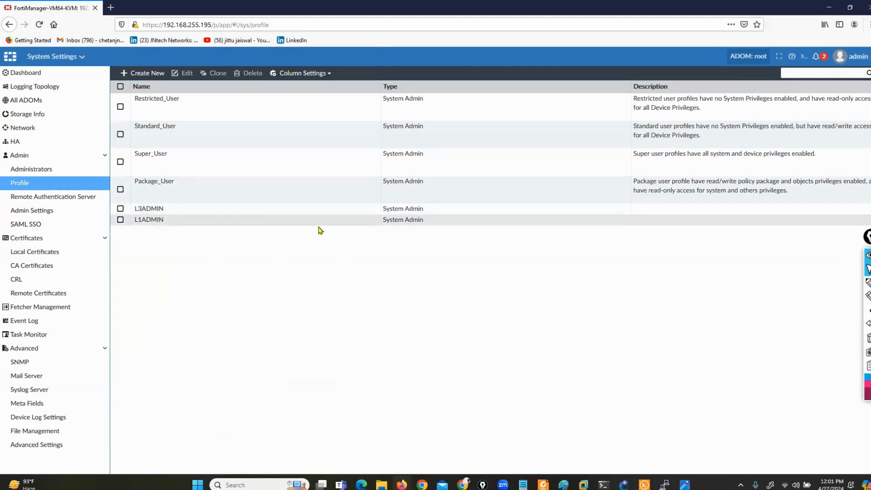
# Circle the built-in profiles on screen, then begin a new administrator from the Administrators list.
pyautogui.moveTo(868, 285)
pyautogui.click(842, 288)
pyautogui.moveTo(208, 87)
pyautogui.mouseDown()
pyautogui.moveTo(200, 109)
pyautogui.moveTo(86, 205)
pyautogui.moveTo(91, 71)
pyautogui.moveTo(238, 85)
pyautogui.mouseUp()
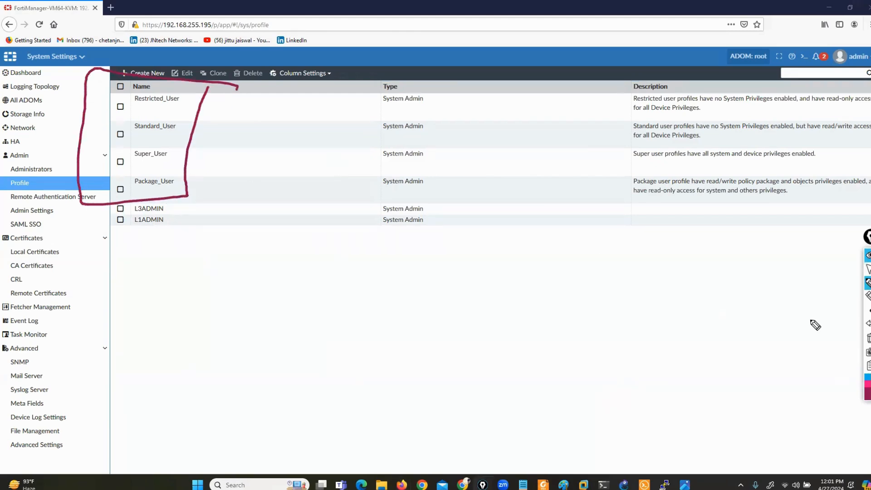
pyautogui.click(868, 338)
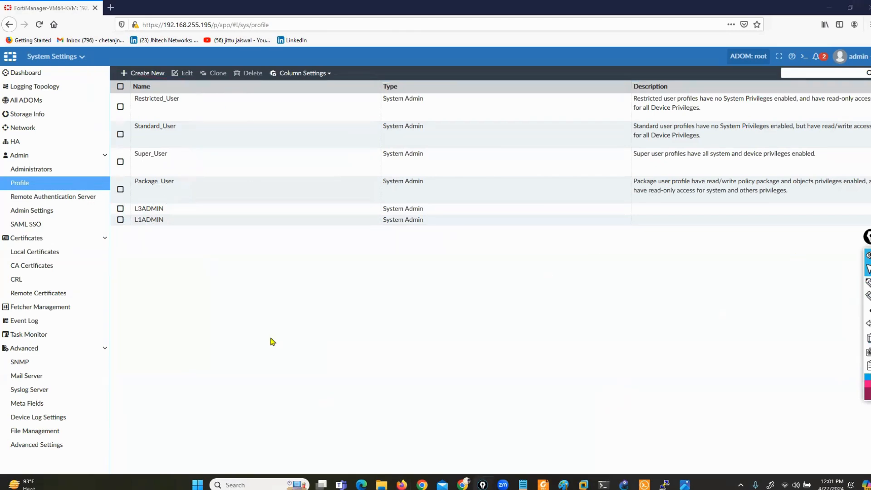
pyautogui.click(31, 171)
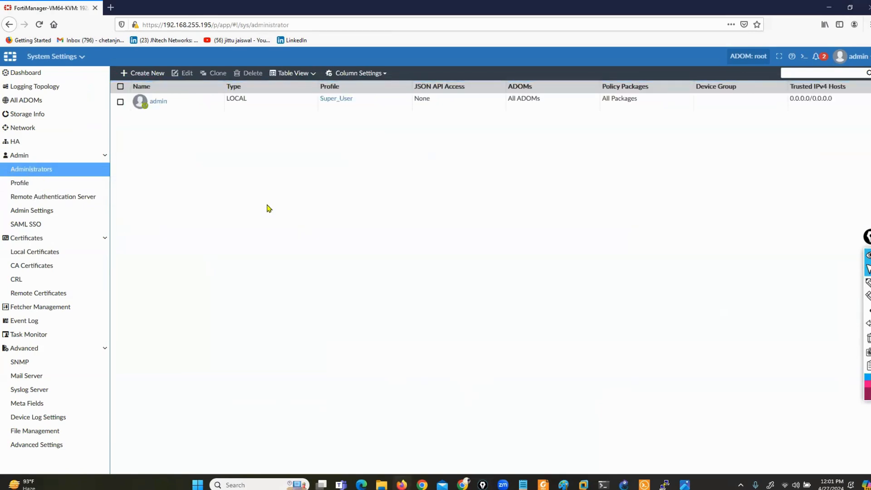
pyautogui.click(142, 74)
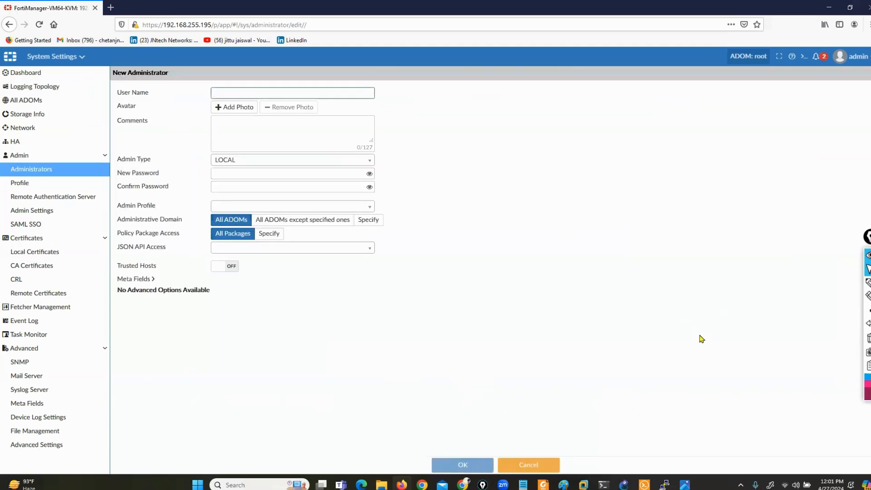
# Restart the New Administrator form and enter admin1 as the user name.
pyautogui.click(526, 465)
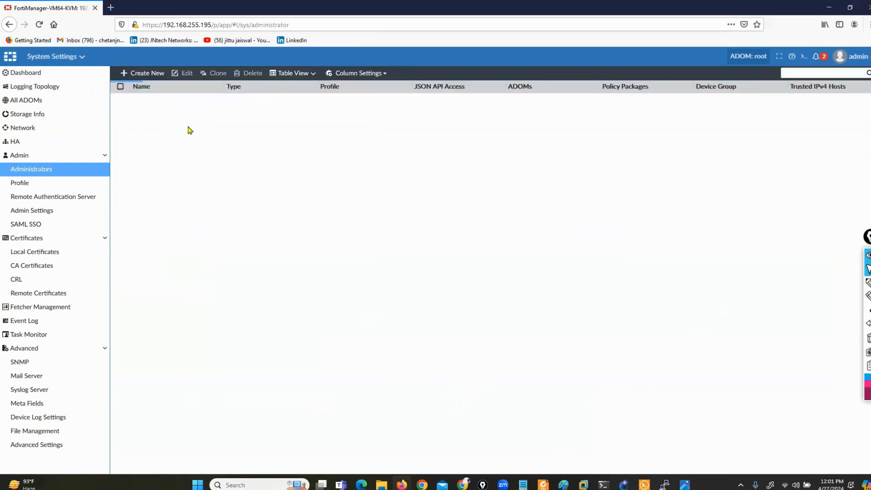
pyautogui.click(142, 73)
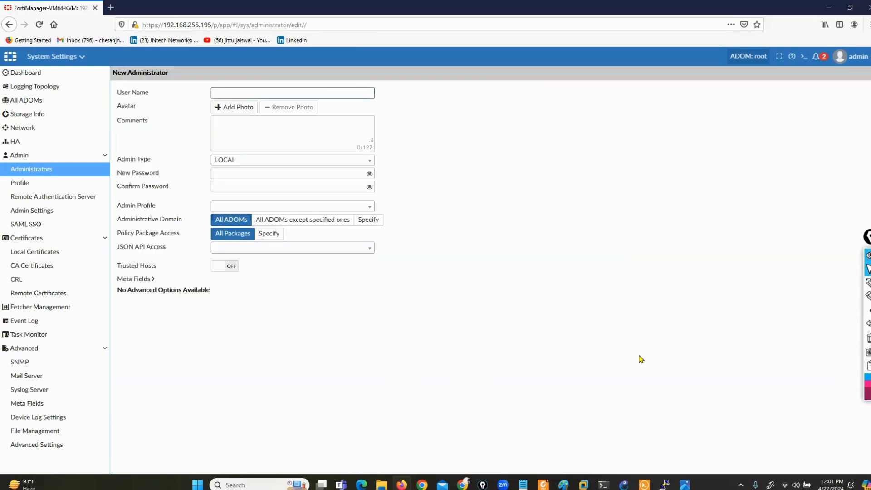
pyautogui.write('admin1')
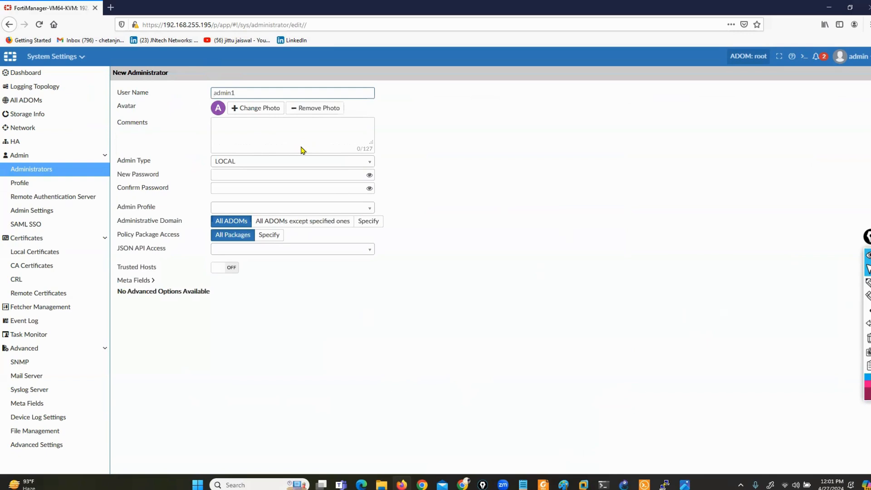
# Mark up the LOCAL, RADIUS and LDAP admin types, keeping LOCAL selected.
pyautogui.moveTo(117, 161); pyautogui.dragTo(169, 172)
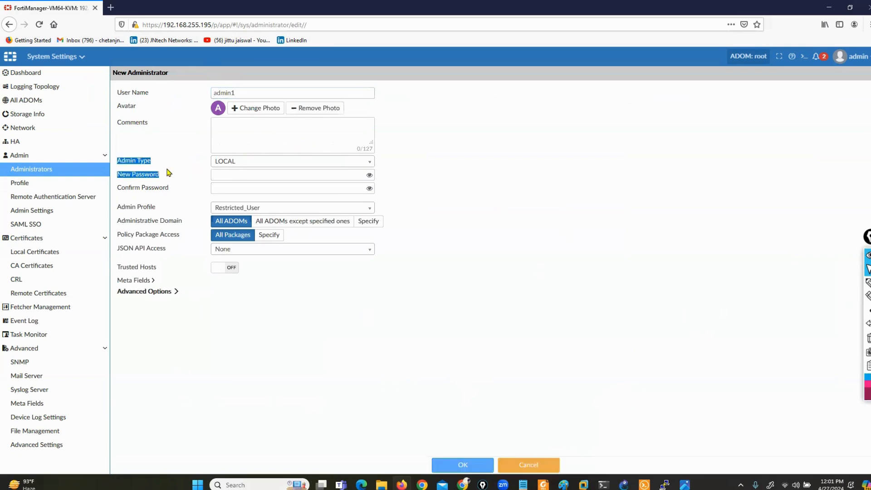
pyautogui.click(271, 164)
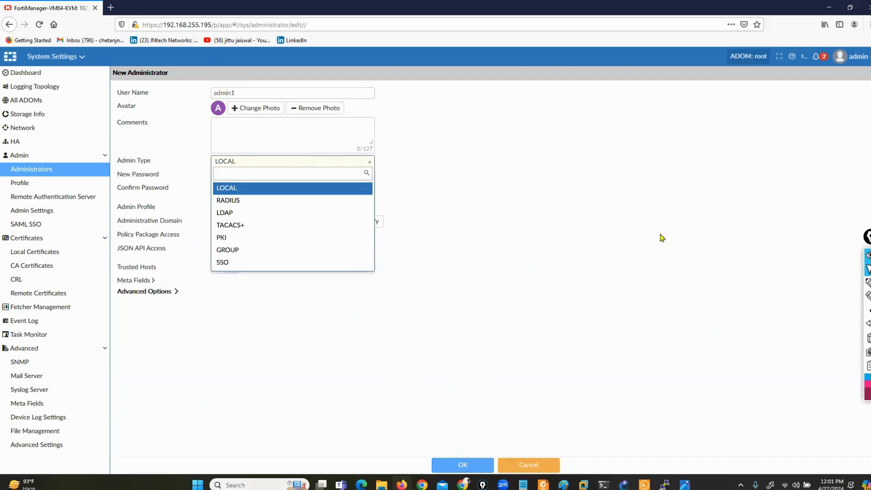
pyautogui.click(867, 283)
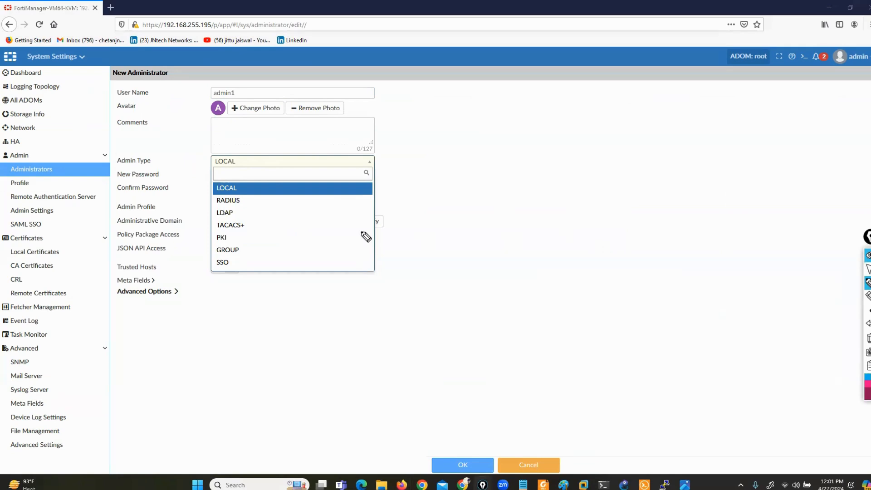
pyautogui.moveTo(233, 178)
pyautogui.mouseDown()
pyautogui.moveTo(248, 192)
pyautogui.moveTo(205, 180)
pyautogui.moveTo(205, 198)
pyautogui.mouseUp()
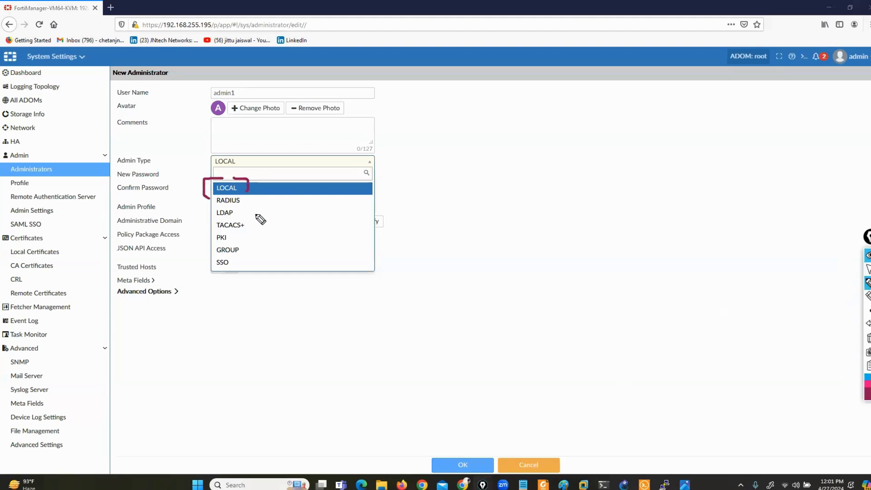
pyautogui.moveTo(246, 202)
pyautogui.mouseDown()
pyautogui.moveTo(259, 202)
pyautogui.moveTo(268, 227)
pyautogui.mouseUp()
pyautogui.click(869, 339)
pyautogui.click(868, 270)
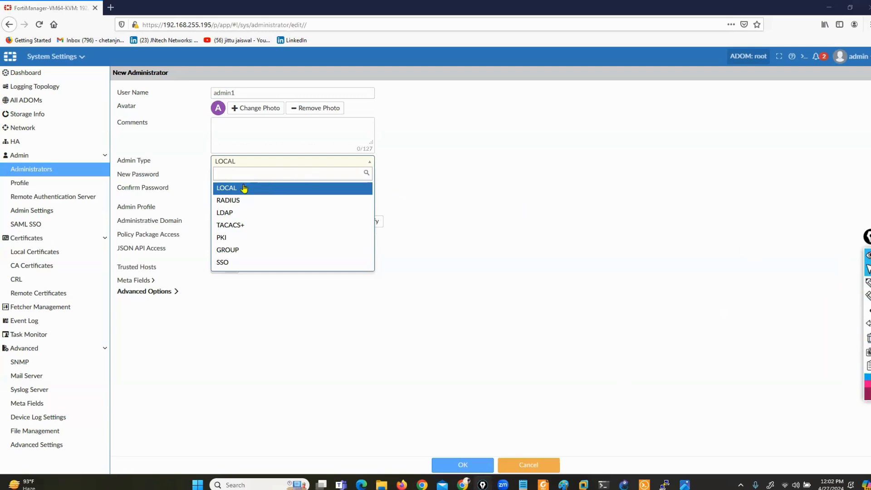
pyautogui.click(222, 187)
# Enter and confirm the admin1 account password.
pyautogui.click(227, 178)
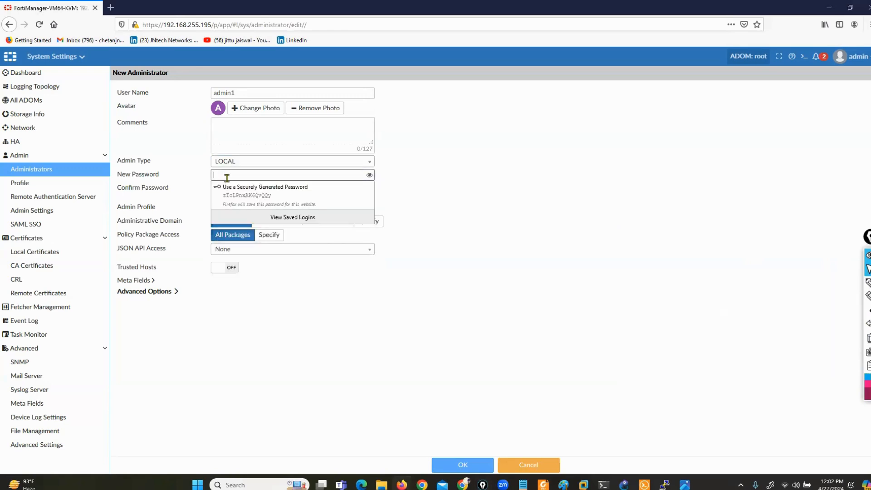
pyautogui.write('a')
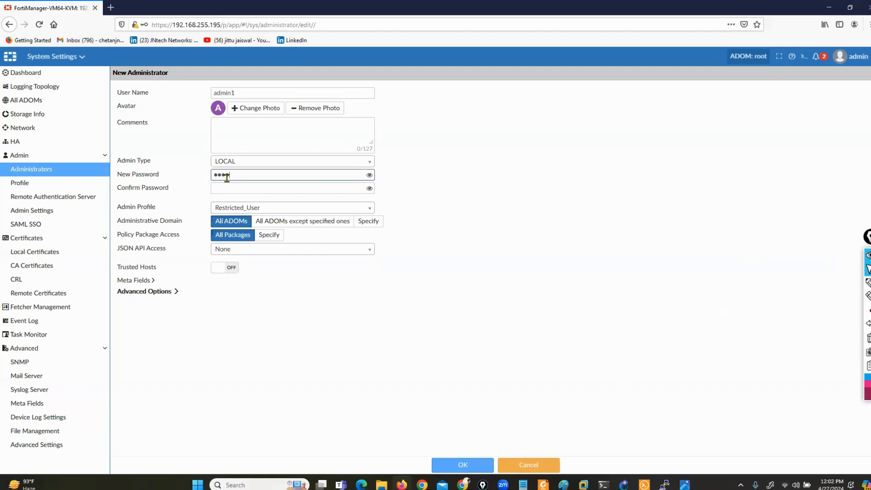
pyautogui.press('Tab')
pyautogui.write('adm')
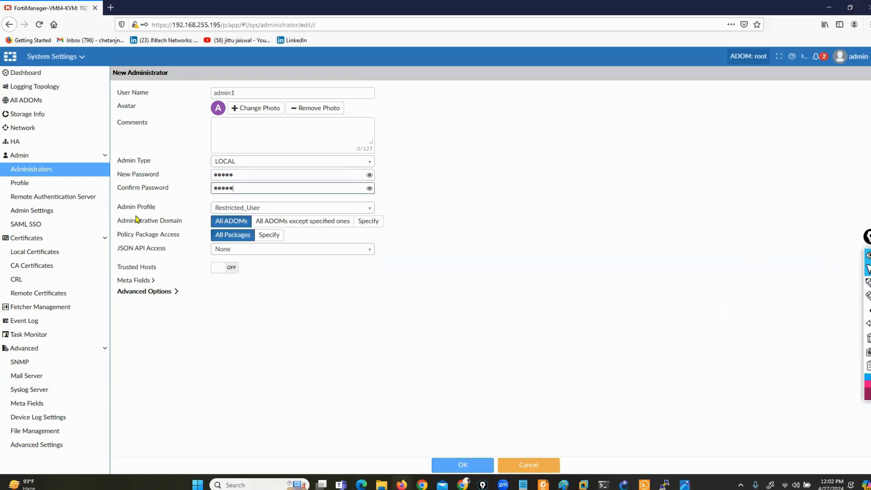
# Highlight the custom and built-in profiles in the list, then assign L3ADMIN to admin1.
pyautogui.moveTo(119, 213); pyautogui.dragTo(160, 213)
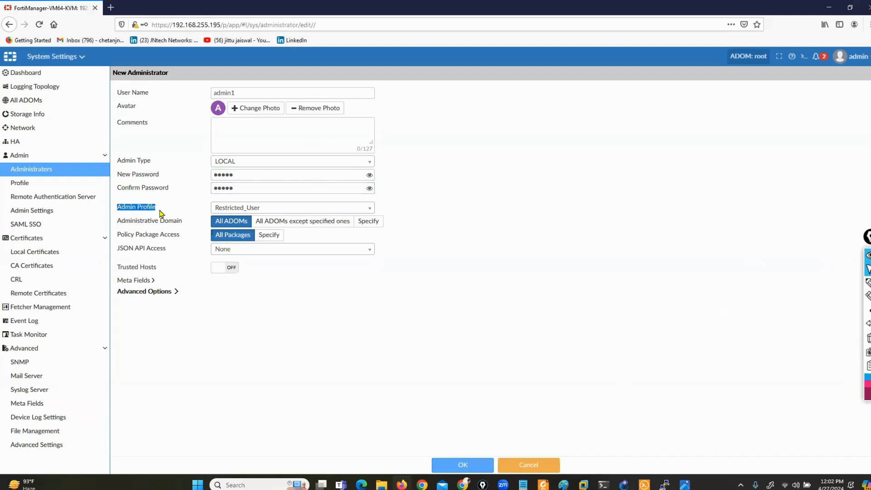
pyautogui.click(352, 209)
pyautogui.click(868, 282)
pyautogui.moveTo(252, 284); pyautogui.dragTo(252, 305)
pyautogui.moveTo(269, 232); pyautogui.dragTo(262, 275)
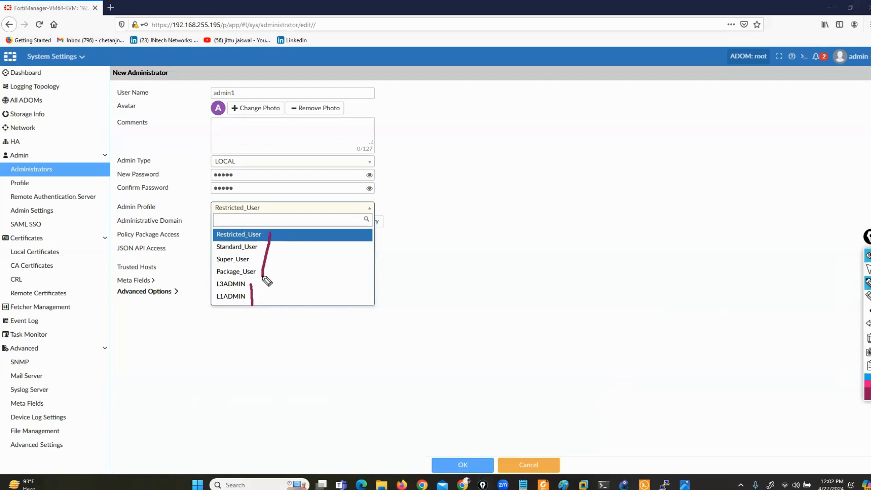
pyautogui.click(868, 339)
pyautogui.click(868, 269)
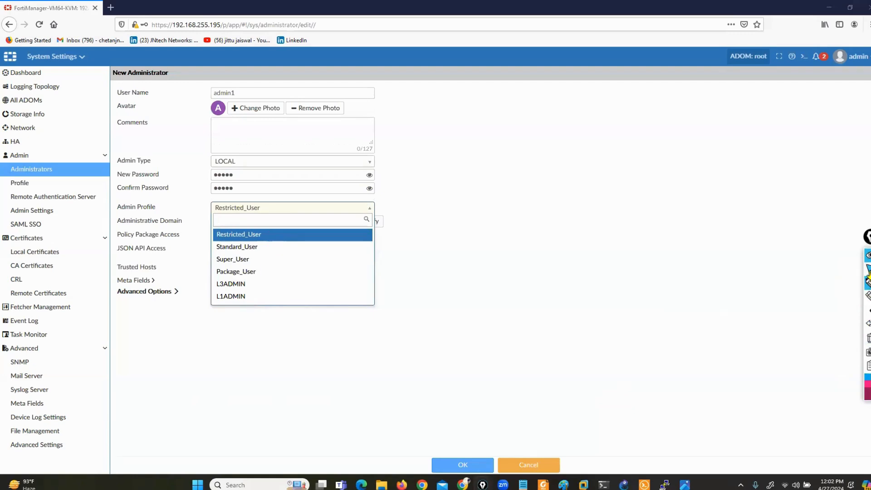
pyautogui.click(249, 285)
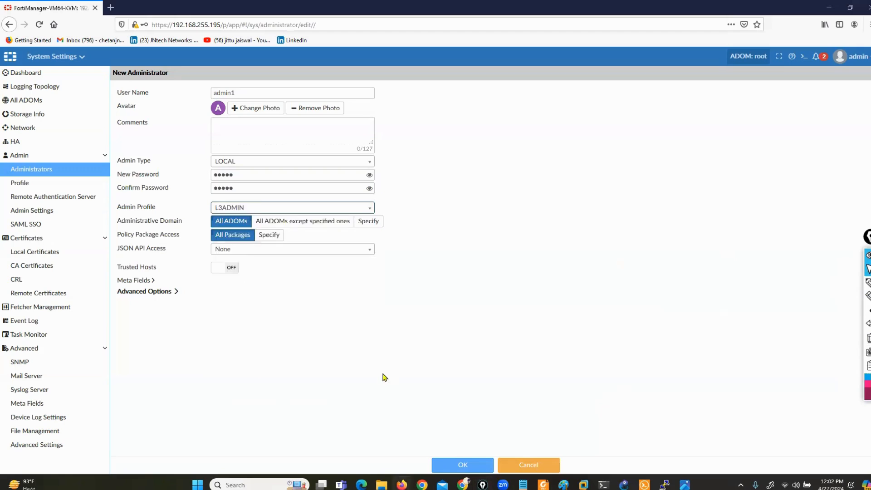
pyautogui.moveTo(119, 208); pyautogui.dragTo(151, 210)
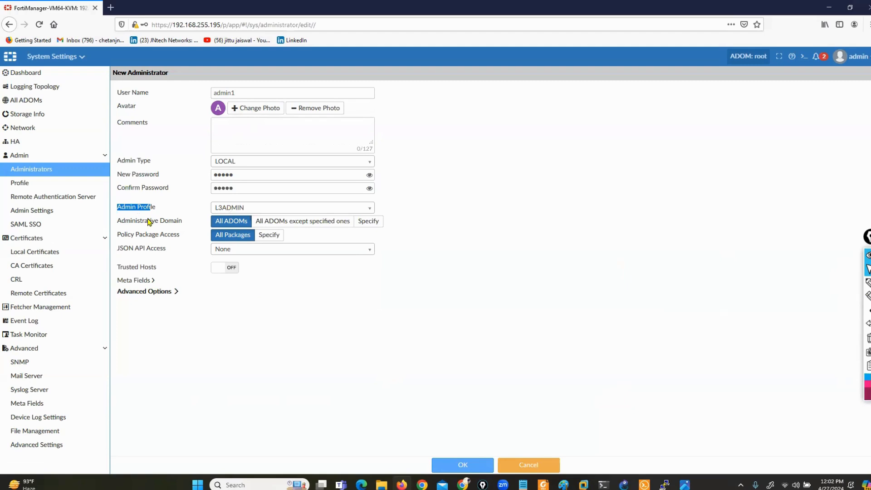
# Keep access to all ADOMs, then save admin1 and accept the short password warning.
pyautogui.moveTo(117, 221); pyautogui.dragTo(174, 222)
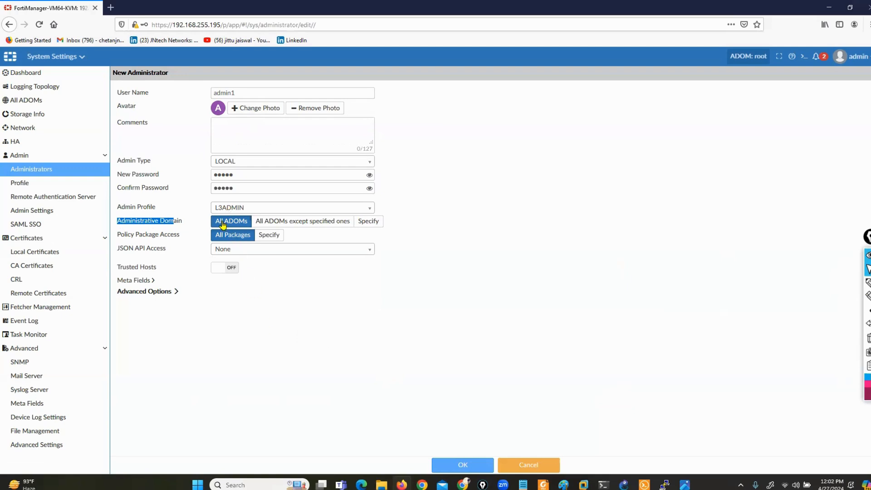
pyautogui.click(368, 221)
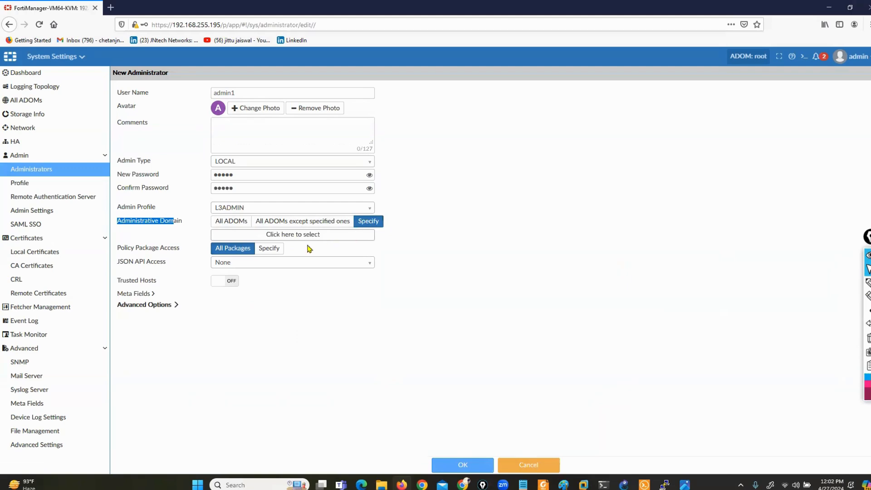
pyautogui.click(225, 224)
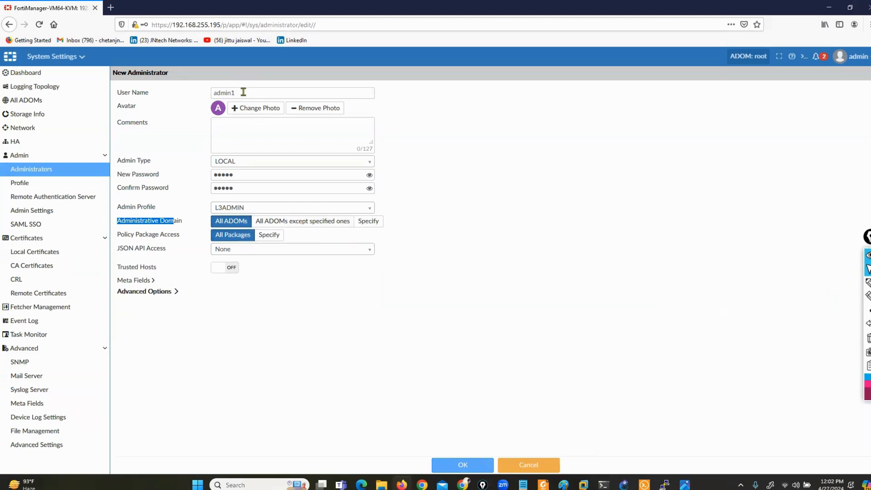
pyautogui.moveTo(241, 94); pyautogui.dragTo(213, 94)
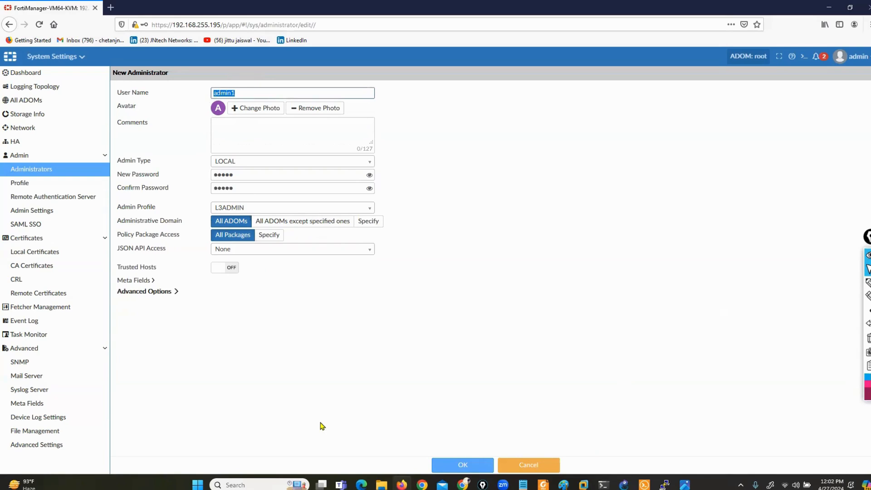
pyautogui.click(463, 464)
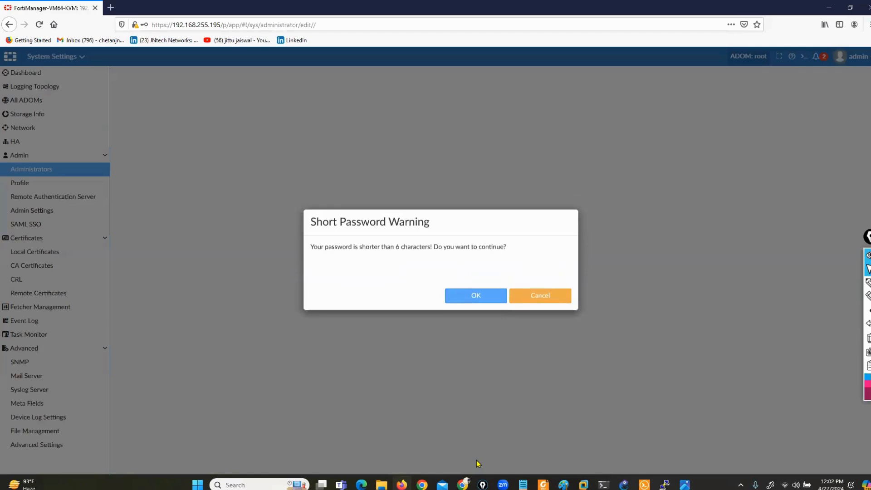
pyautogui.click(475, 298)
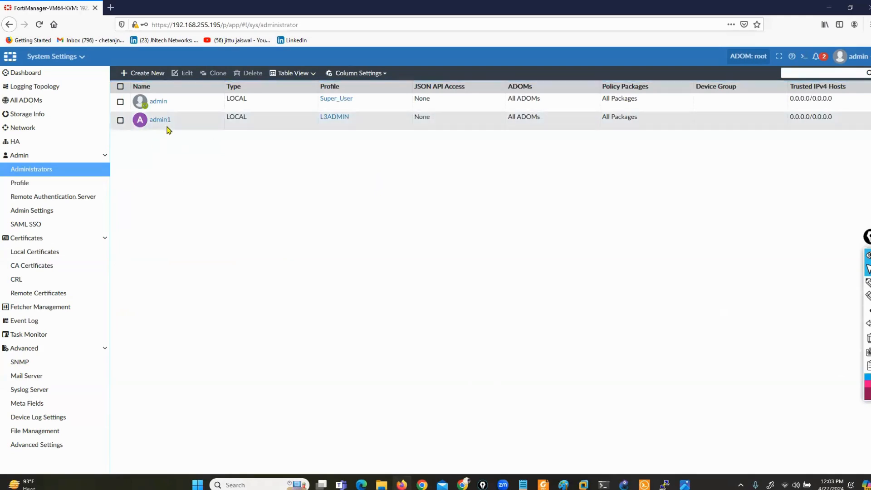
# Add admin2 with a confirmed password and the L1ADMIN profile, accepting the short password warning.
pyautogui.click(140, 74)
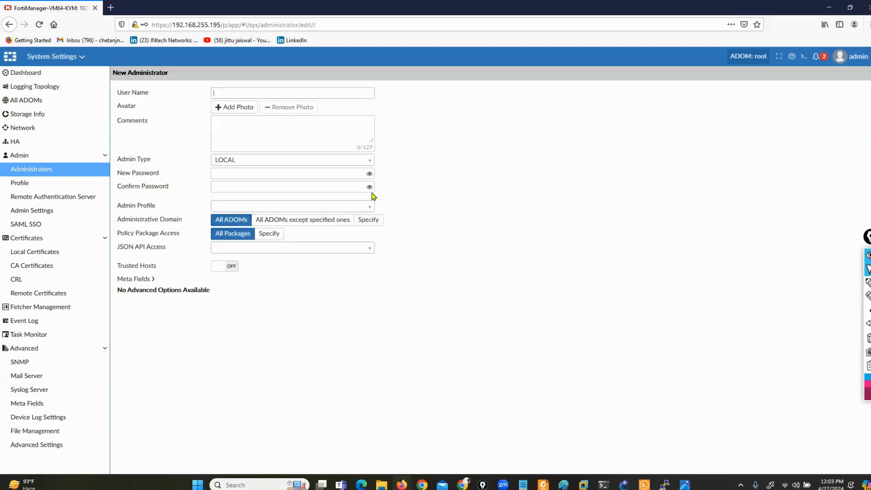
pyautogui.write('admin2')
pyautogui.press('Tab')
pyautogui.press('Tab')
pyautogui.press('Tab')
pyautogui.press('Tab')
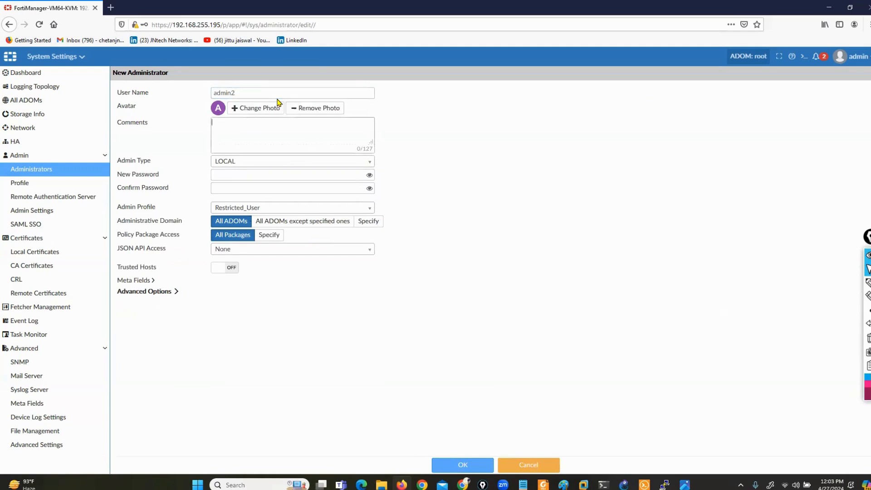
pyautogui.write('••')
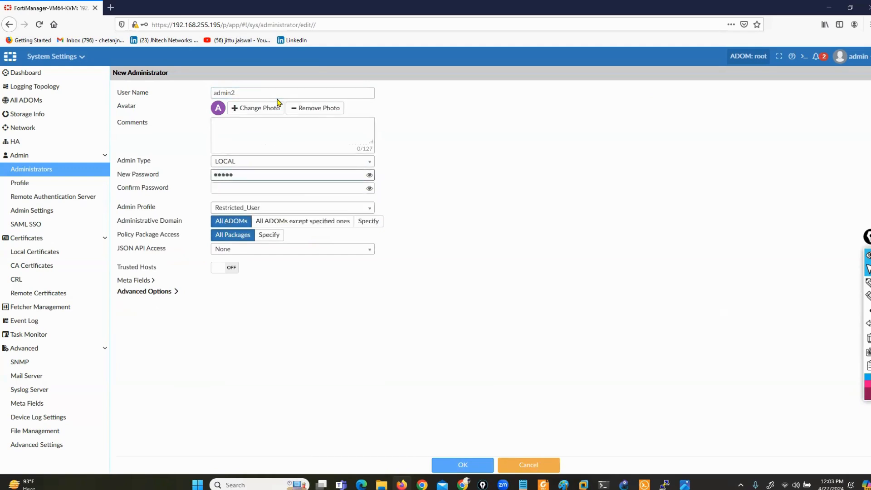
pyautogui.press('Tab')
pyautogui.write('•••')
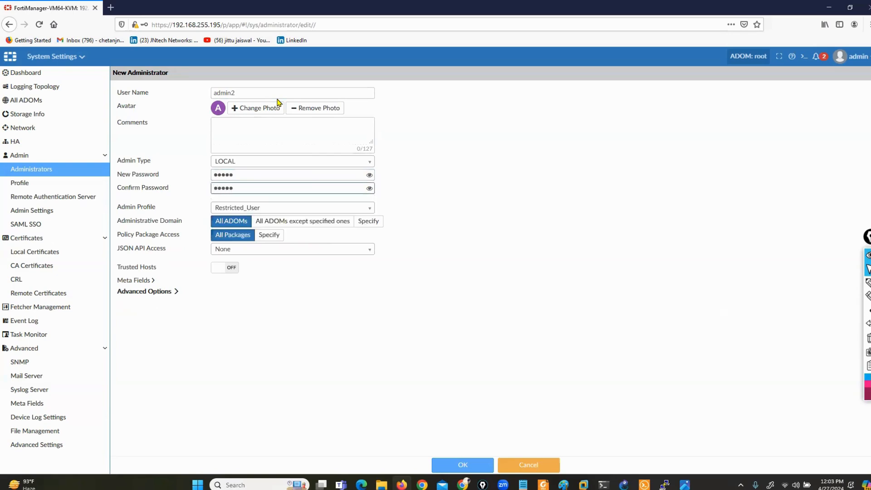
pyautogui.click(292, 209)
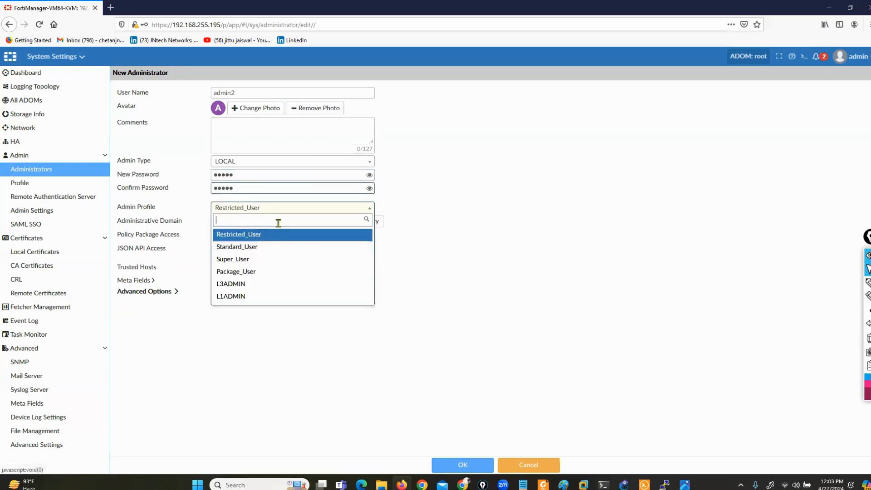
pyautogui.click(228, 298)
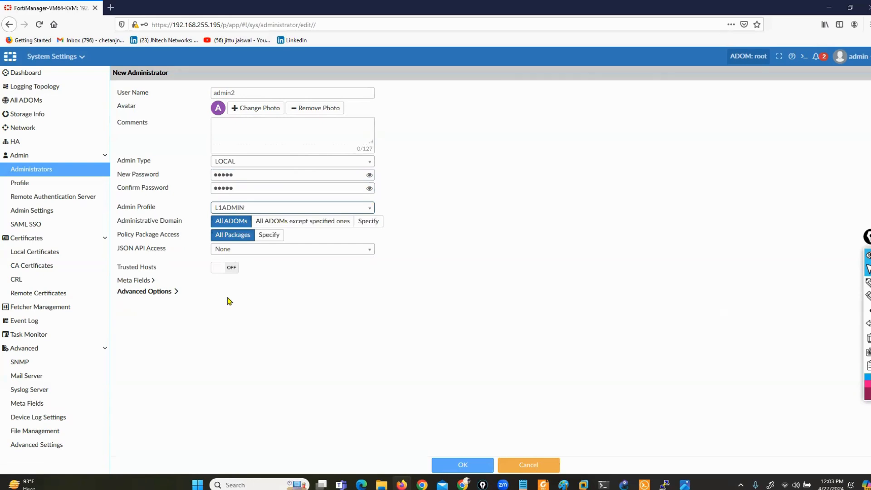
pyautogui.click(452, 464)
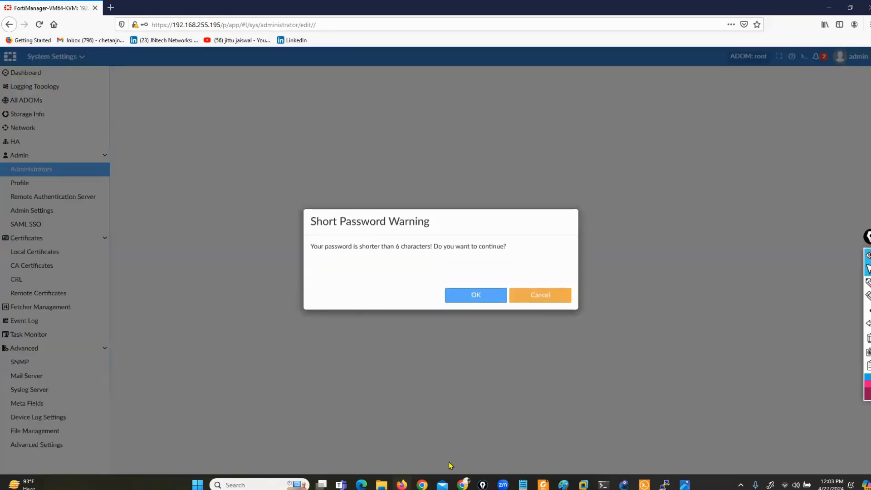
pyautogui.click(477, 297)
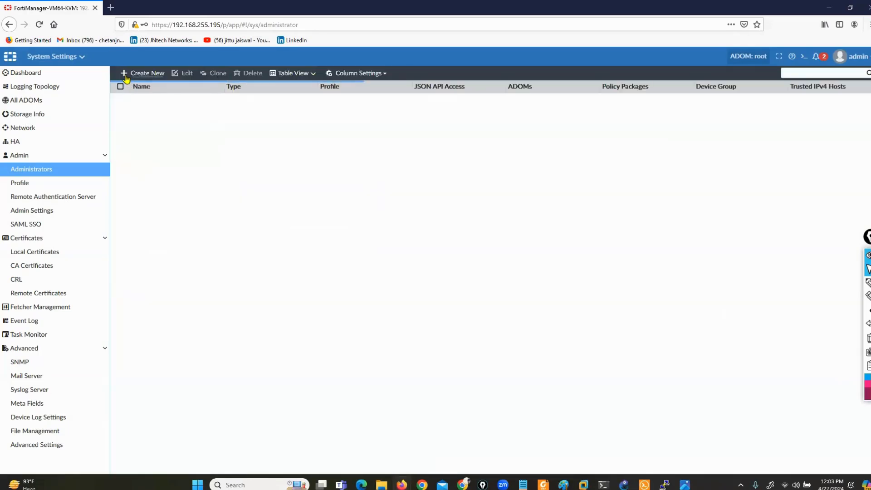
# Add admin5 with a confirmed password and the Standard_User profile, accepting the short password warning.
pyautogui.click(129, 74)
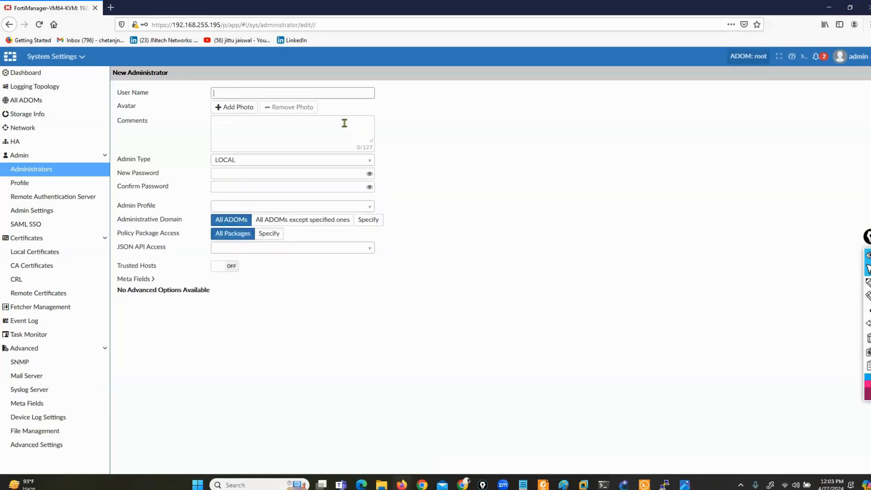
pyautogui.write('admin')
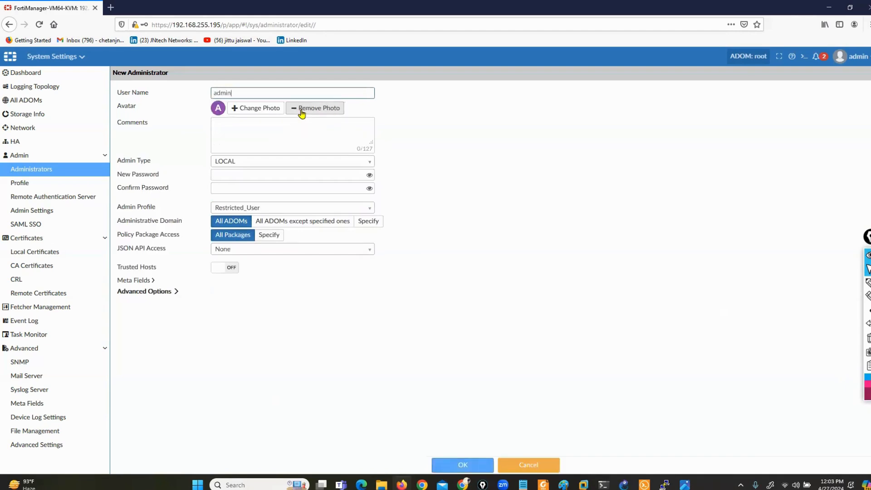
pyautogui.press('Tab')
pyautogui.press('Tab')
pyautogui.press('Tab')
pyautogui.press('Tab')
pyautogui.press('Tab')
pyautogui.press('Tab')
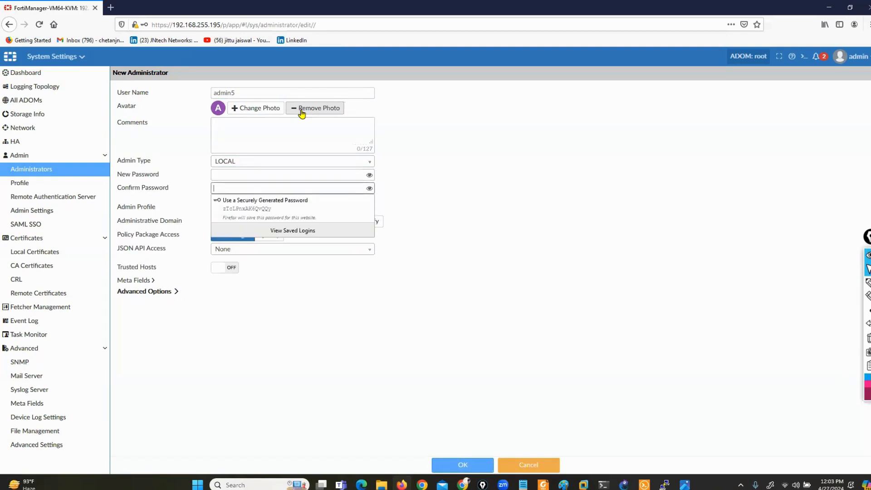
pyautogui.hotkey('shift', 'Tab')
pyautogui.write('admin')
pyautogui.press('Tab')
pyautogui.write('adm')
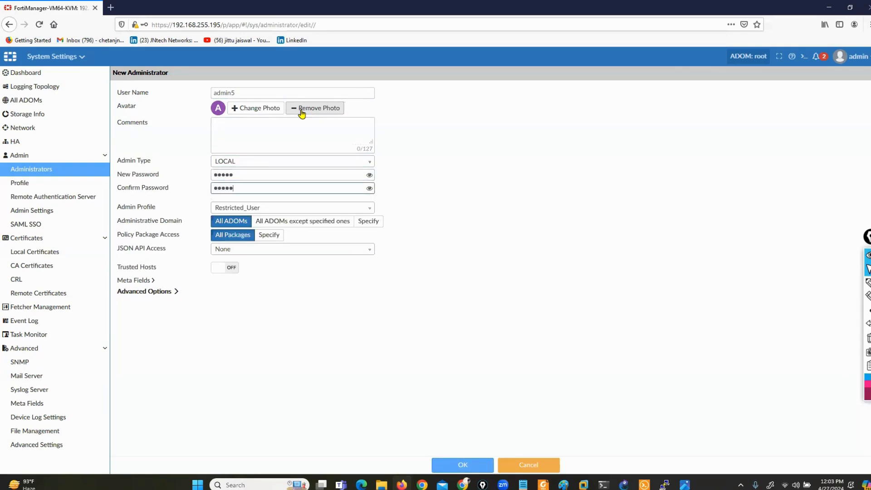
pyautogui.write('in')
pyautogui.click(265, 209)
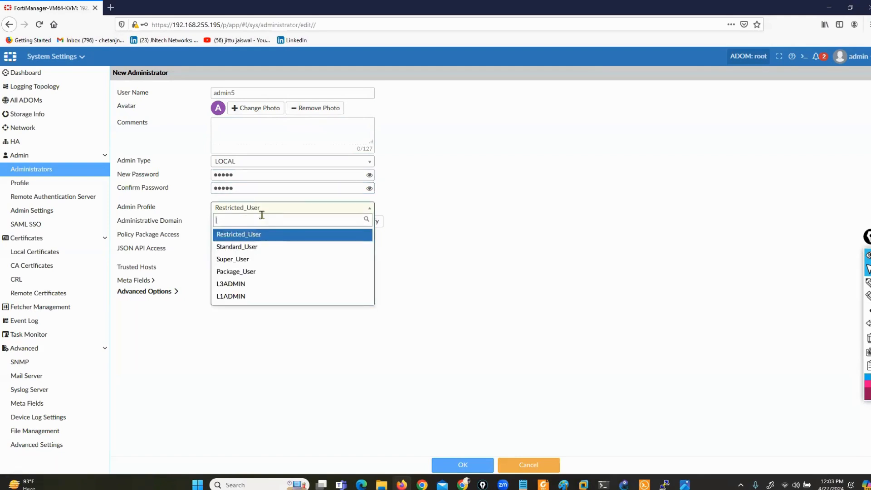
pyautogui.click(249, 247)
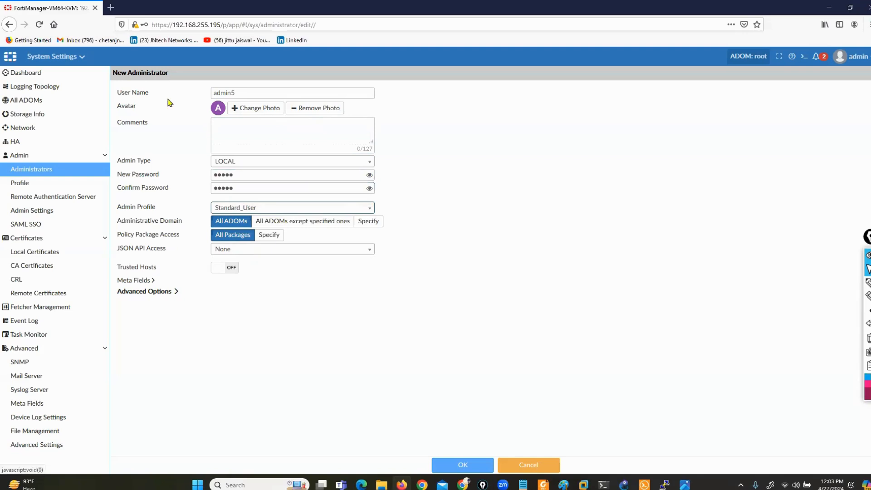
pyautogui.click(462, 461)
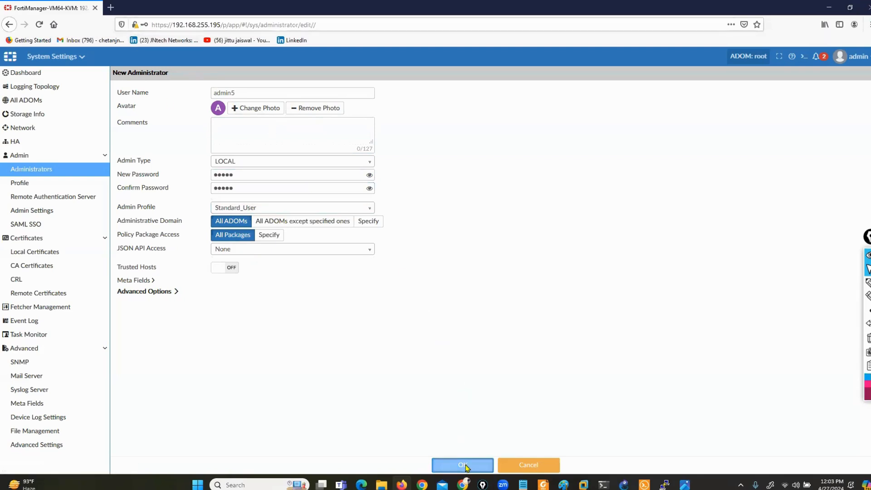
pyautogui.click(472, 298)
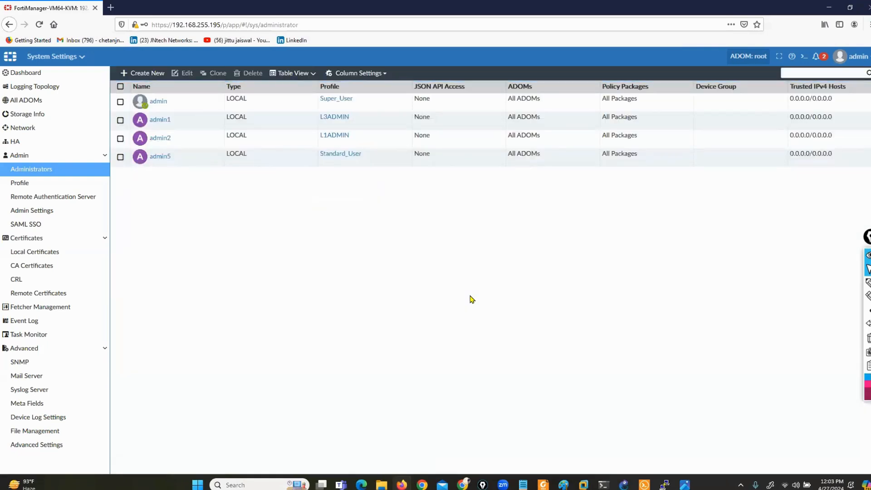
pyautogui.click(860, 58)
# Log out, sign back in as admin1 without saving the login, and enter the root ADOM.
pyautogui.click(805, 175)
pyautogui.click(862, 57)
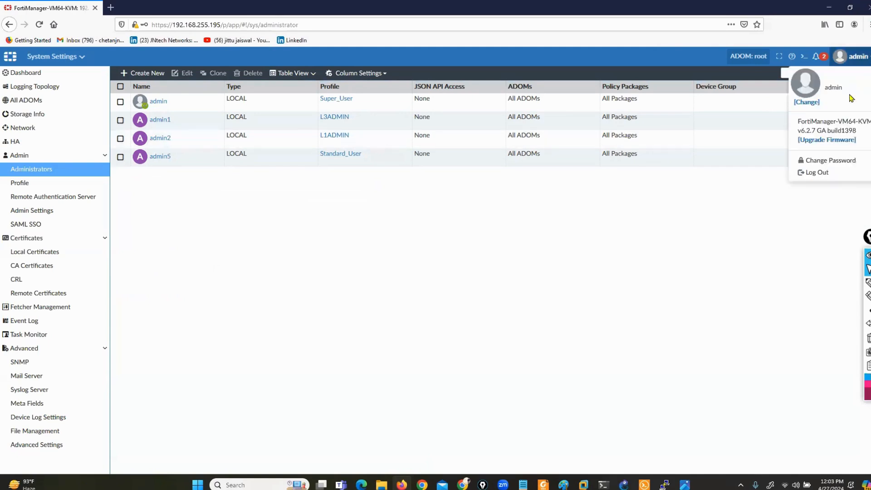
pyautogui.click(768, 173)
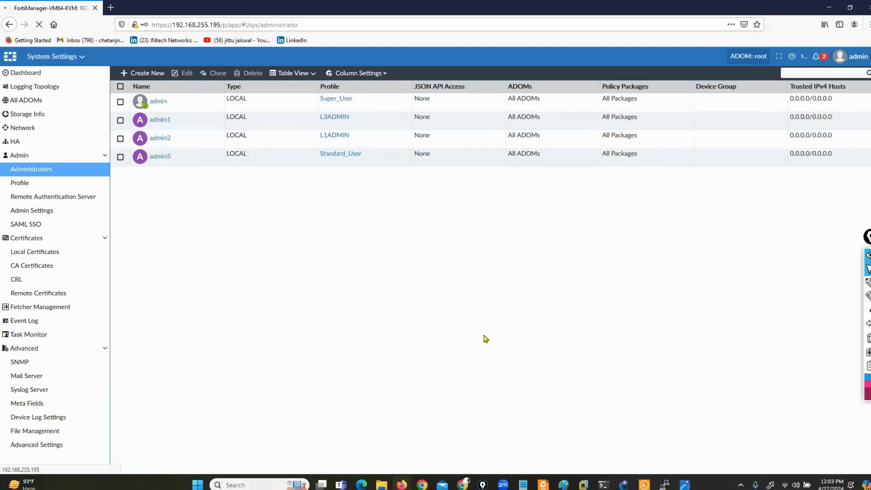
pyautogui.write('a')
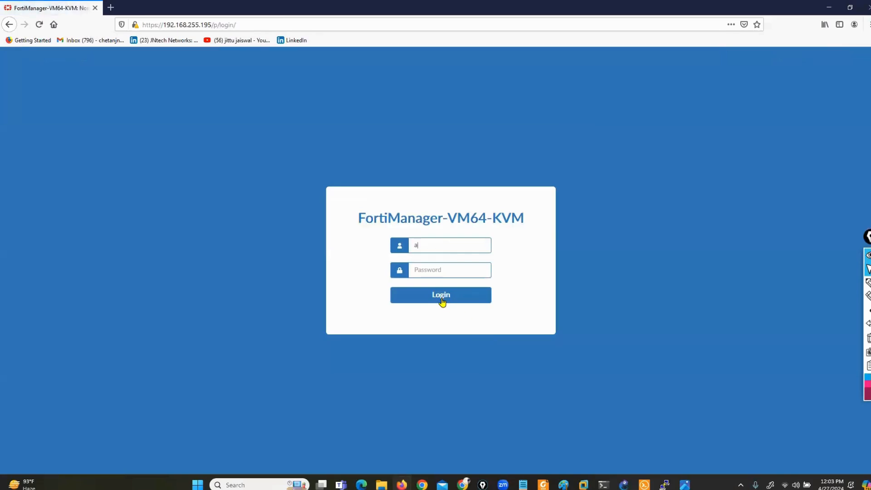
pyautogui.write('admin1')
pyautogui.click(443, 301)
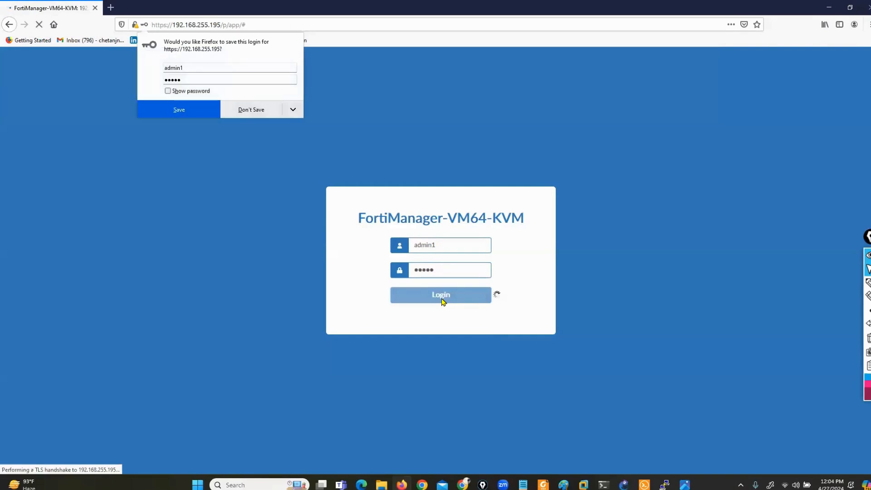
pyautogui.click(244, 110)
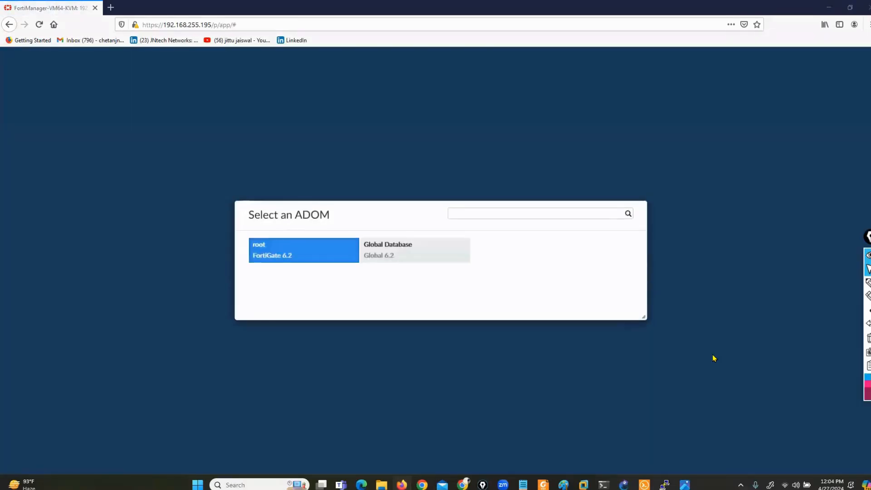
pyautogui.click(303, 255)
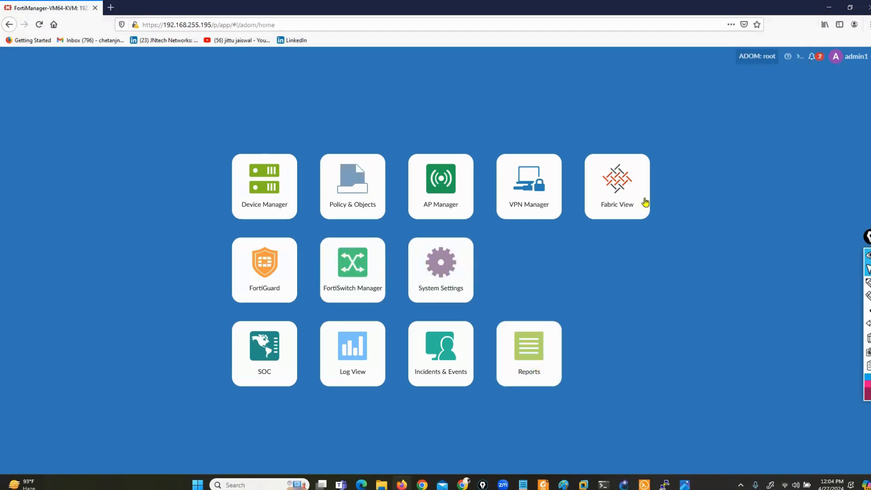
# In Device Manager, start adding a new device, then cancel the dialog without adding.
pyautogui.click(253, 204)
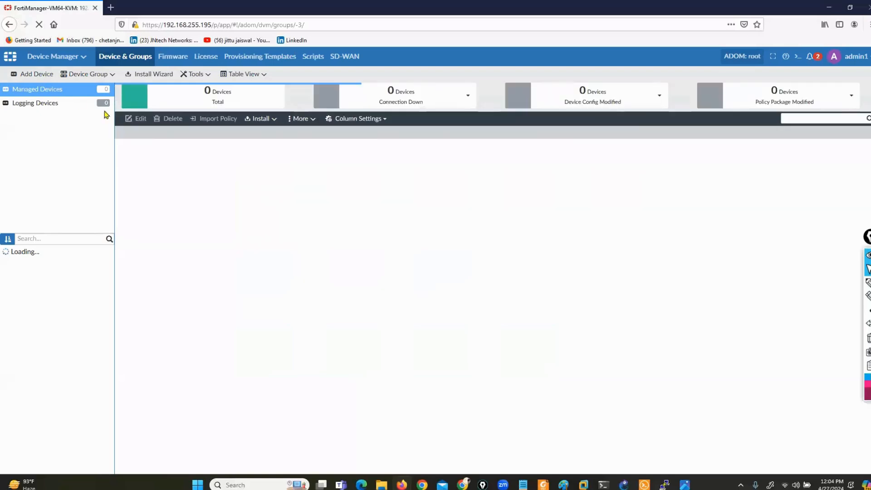
pyautogui.click(25, 74)
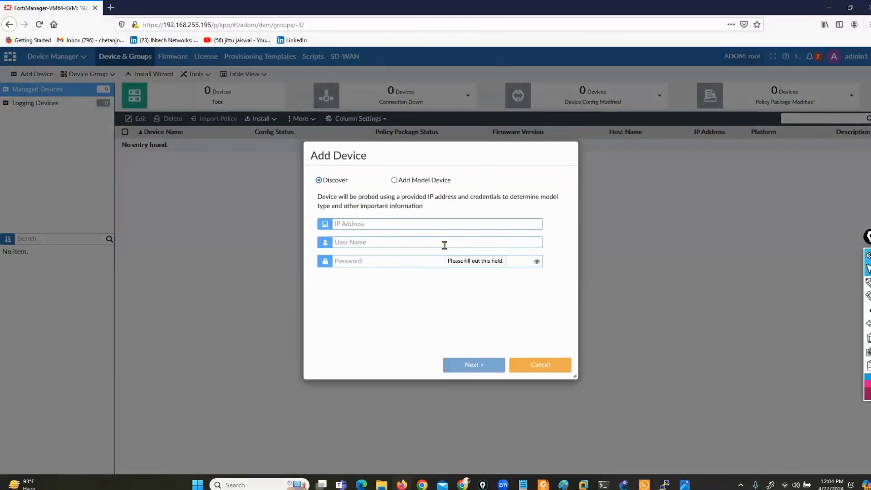
pyautogui.click(537, 368)
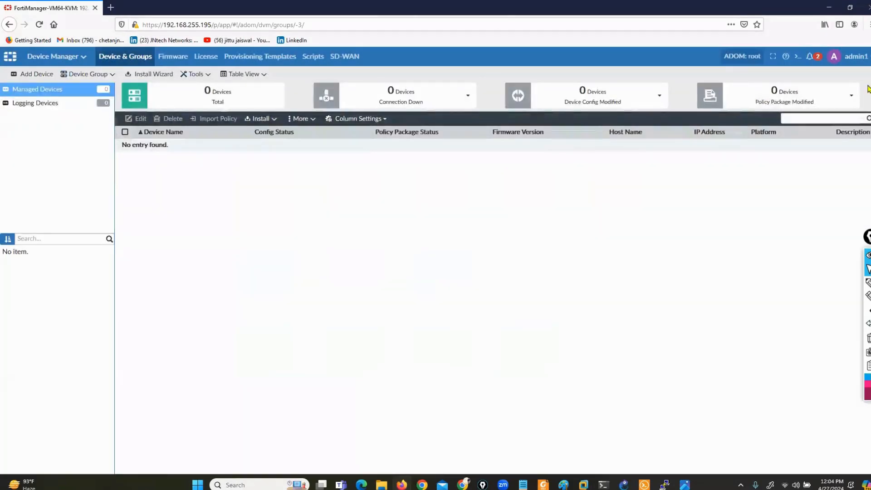
# Show the System Settings Administrators list, opening and cancelling a new administrator form.
pyautogui.click(72, 57)
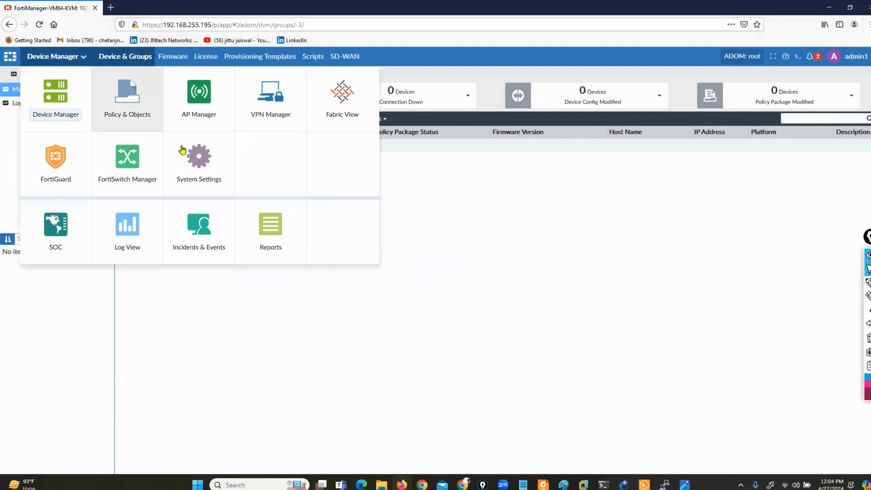
pyautogui.click(197, 180)
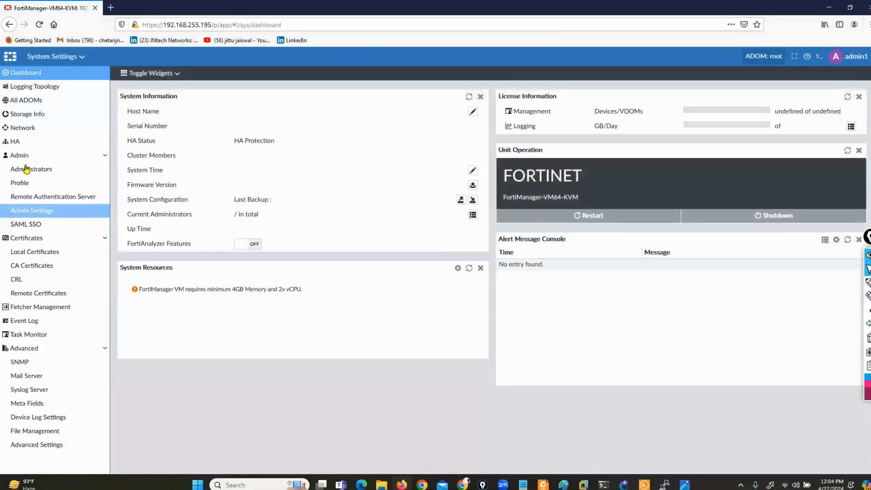
pyautogui.click(26, 169)
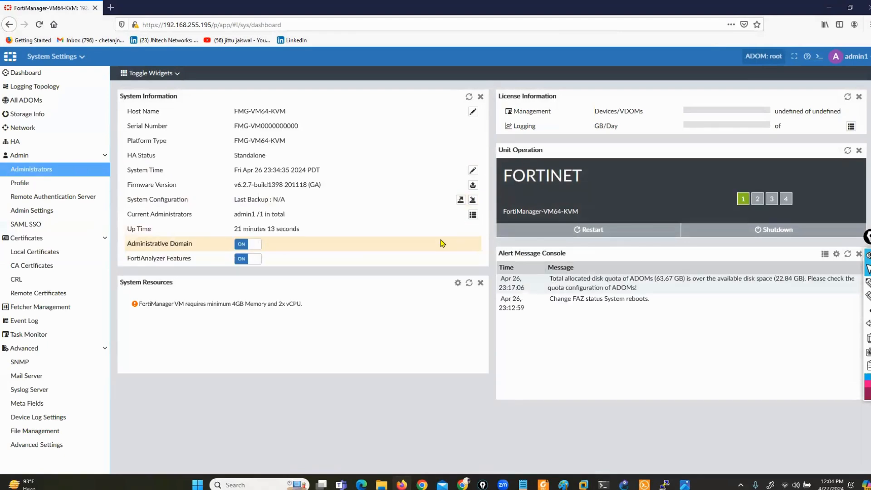
pyautogui.click(31, 170)
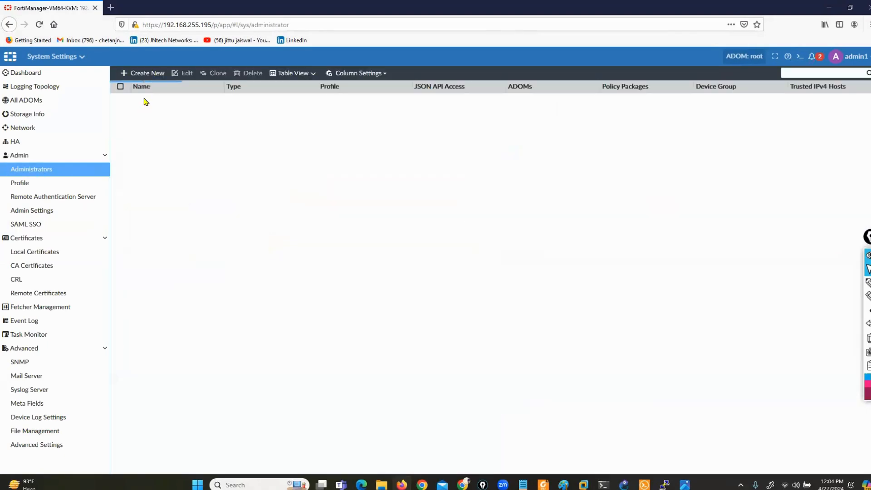
pyautogui.click(146, 73)
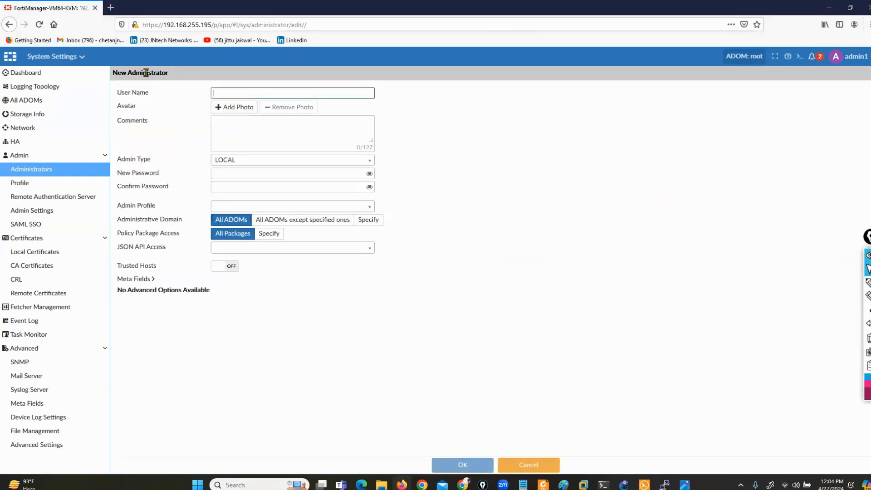
pyautogui.click(544, 463)
pyautogui.click(850, 56)
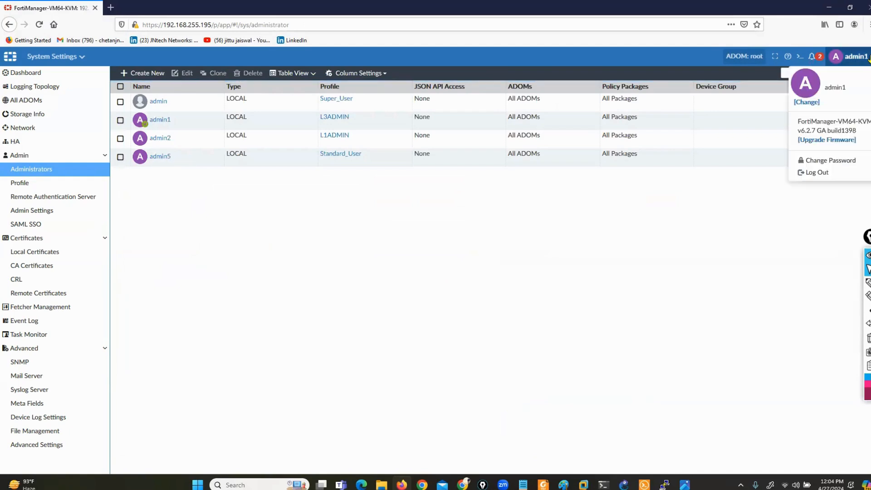
# Sign out and sign back in as admin2, declining the browser's offer to save the login.
pyautogui.click(810, 172)
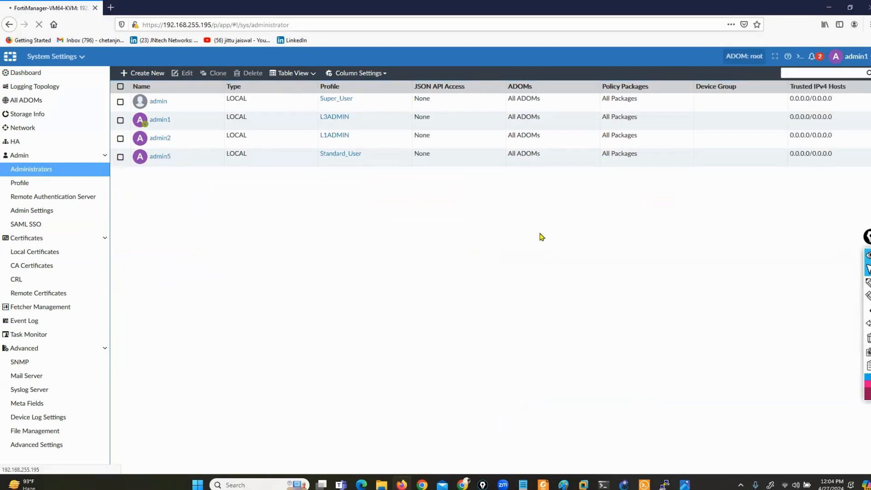
pyautogui.write('ad')
pyautogui.write('admin')
pyautogui.press('Return')
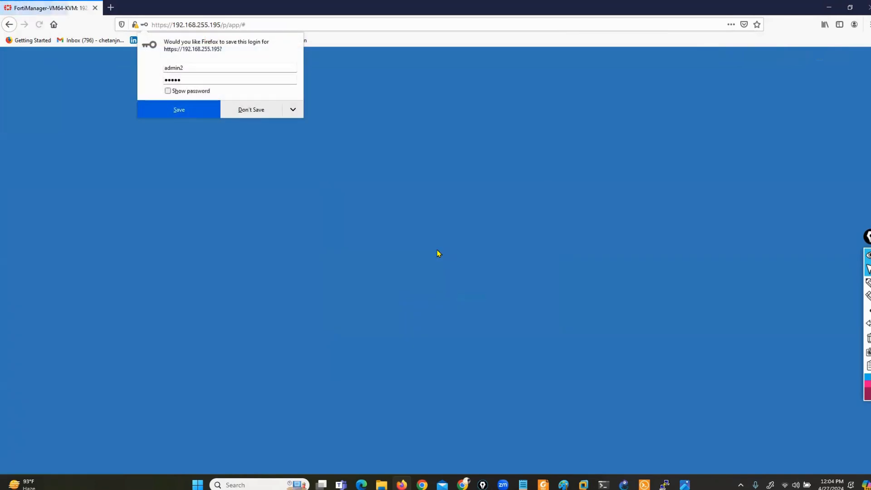
pyautogui.click(250, 110)
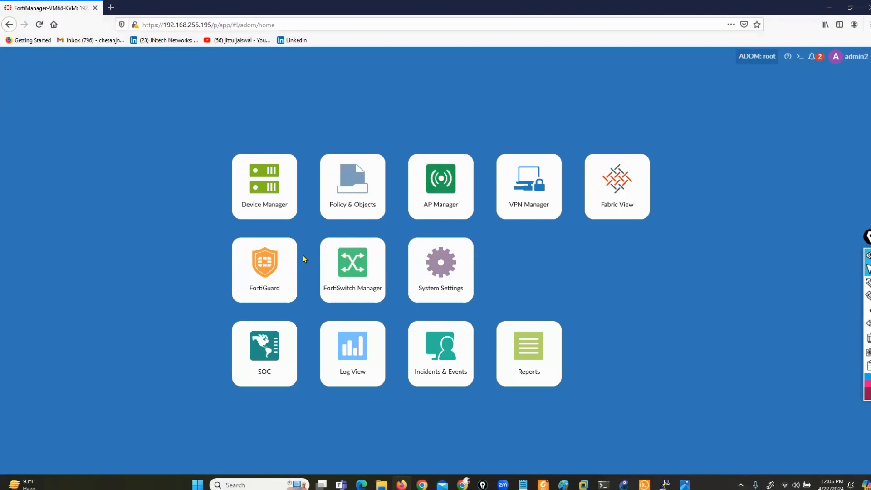
# Open Device Manager and circle the unavailable add-device option in red.
pyautogui.click(261, 203)
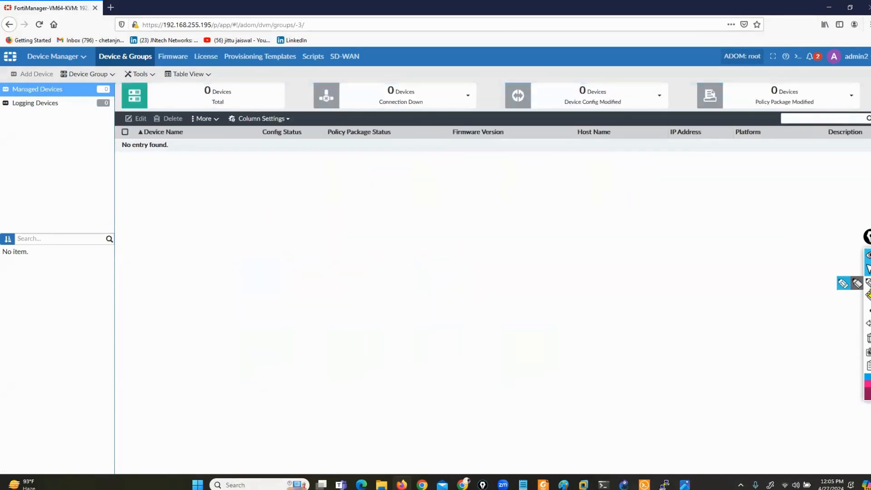
pyautogui.click(845, 286)
pyautogui.moveTo(14, 69)
pyautogui.mouseDown()
pyautogui.moveTo(8, 82)
pyautogui.moveTo(68, 57)
pyautogui.moveTo(5, 96)
pyautogui.mouseUp()
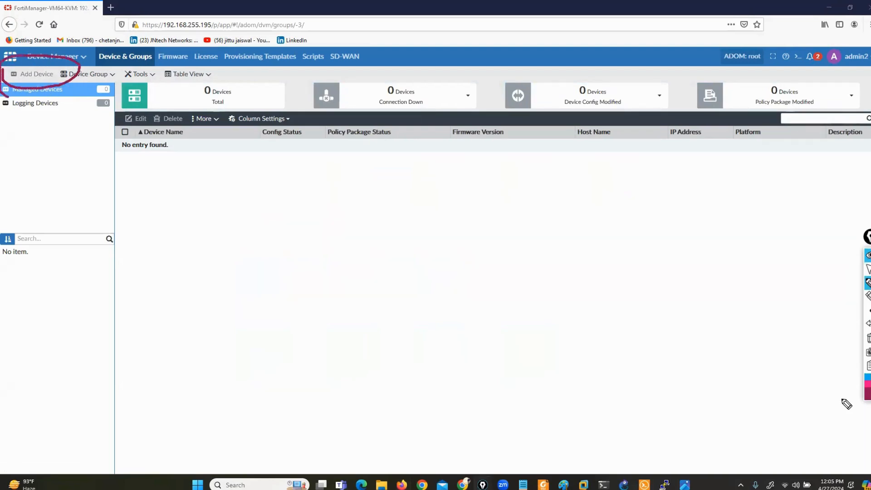
pyautogui.click(867, 269)
# View the System Settings Administrators page, then sign out and begin the next user name.
pyautogui.click(57, 56)
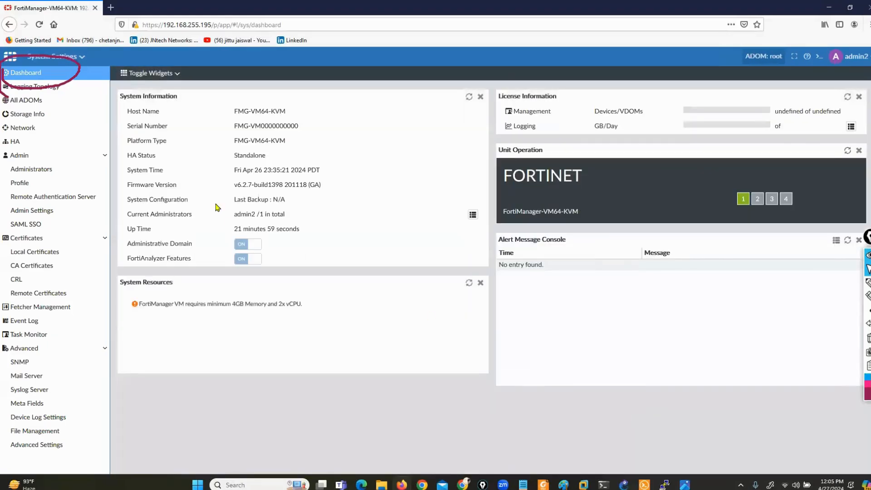
pyautogui.click(40, 169)
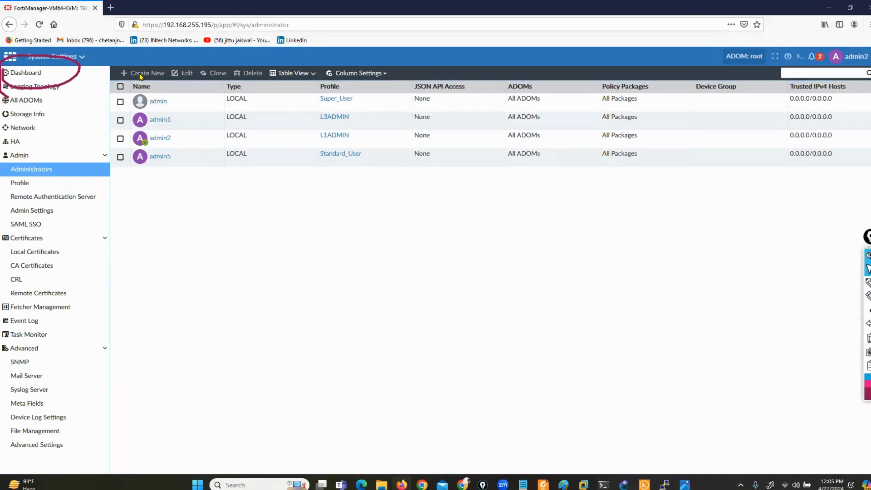
pyautogui.click(862, 57)
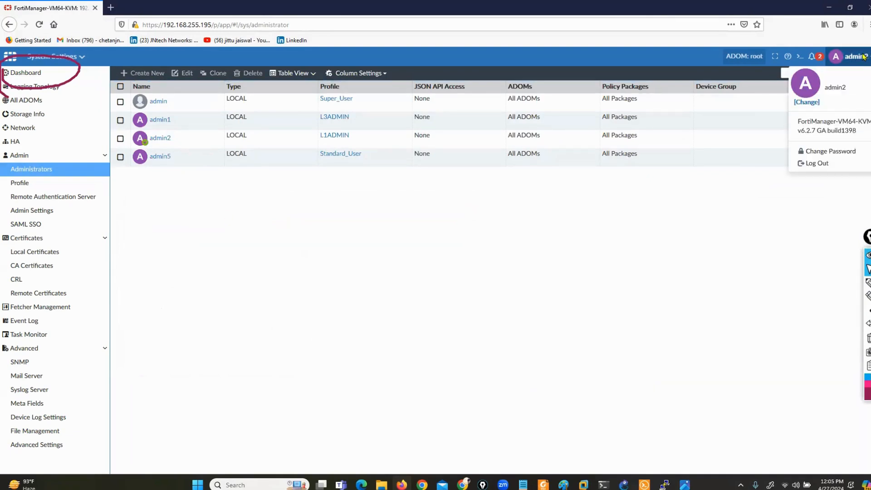
pyautogui.click(816, 163)
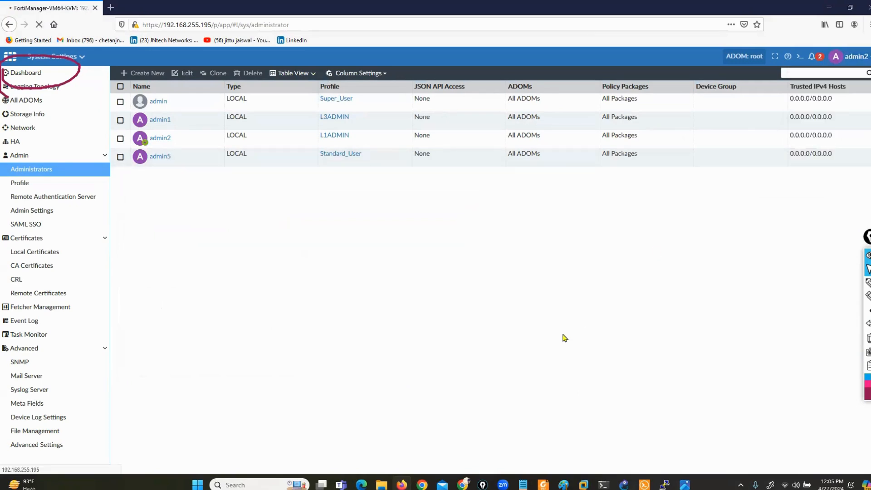
pyautogui.write('admin4')
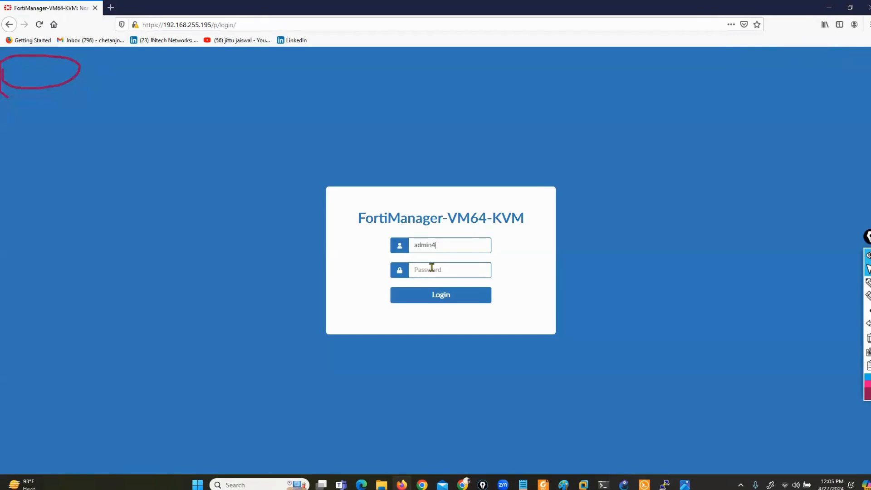
pyautogui.write('a')
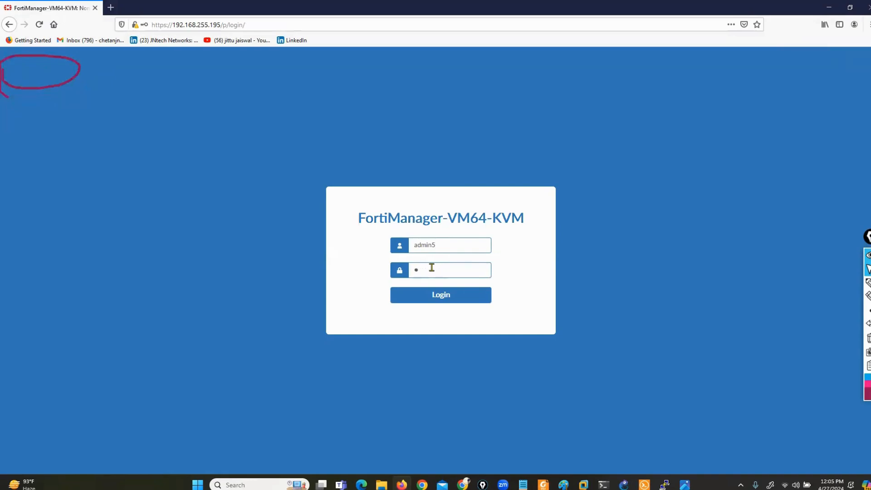
# Log in as admin5 without saving the login, then show the Configuring Administrator Profiles slide.
pyautogui.press('Return')
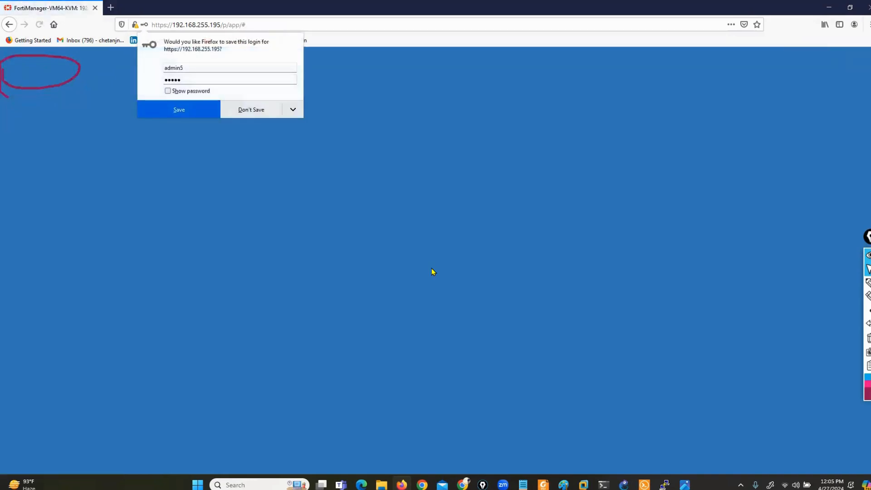
pyautogui.click(241, 111)
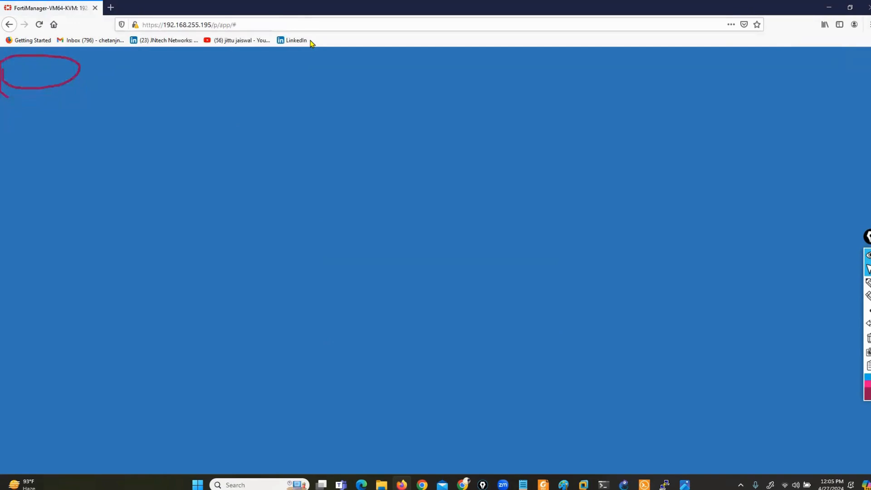
pyautogui.click(664, 479)
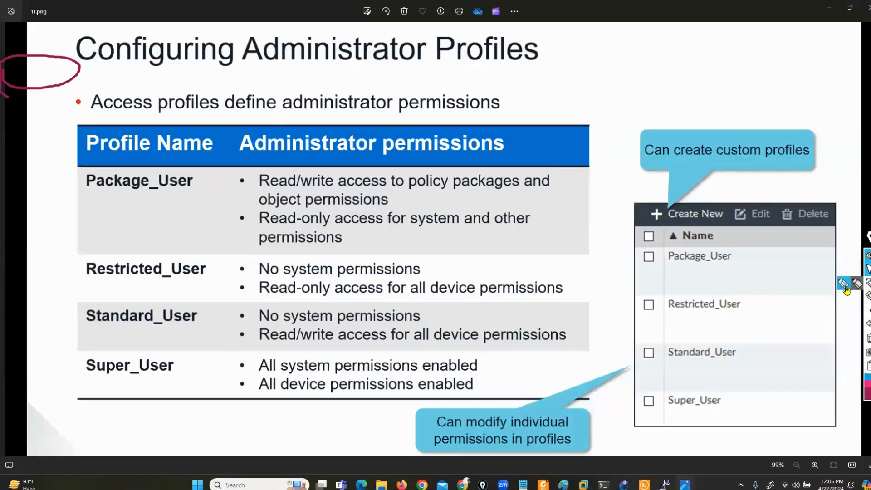
# Highlight the Standard_User profile row and bracket its 'No system permissions' note on the slide.
pyautogui.click(868, 282)
pyautogui.moveTo(72, 333)
pyautogui.mouseDown()
pyautogui.moveTo(203, 331)
pyautogui.moveTo(157, 294)
pyautogui.moveTo(66, 303)
pyautogui.moveTo(81, 345)
pyautogui.moveTo(94, 341)
pyautogui.mouseUp()
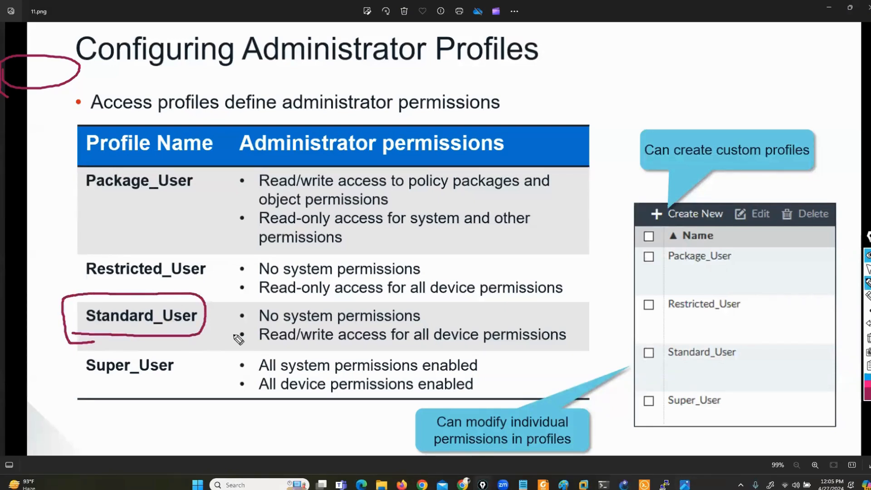
pyautogui.moveTo(262, 304); pyautogui.dragTo(247, 326)
pyautogui.moveTo(420, 306); pyautogui.dragTo(431, 318)
# Clear the slide annotations and return to FortiManager, entering the root ADOM.
pyautogui.click(867, 339)
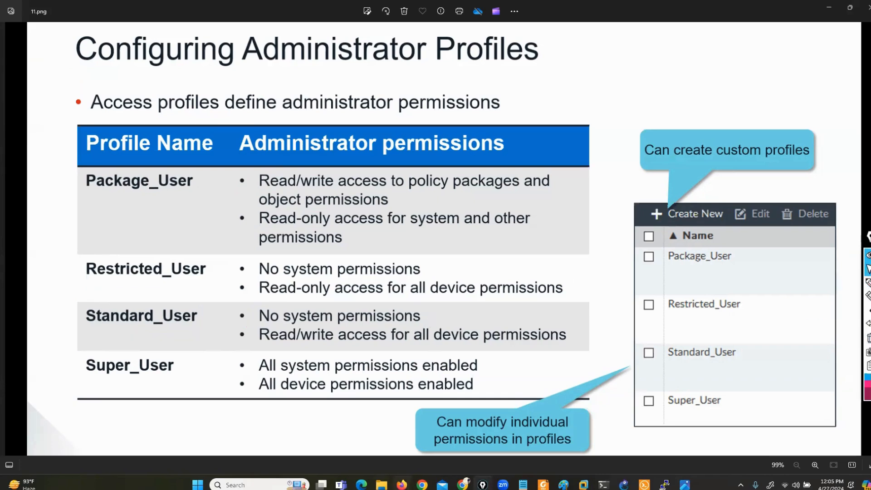
pyautogui.click(401, 485)
pyautogui.click(303, 247)
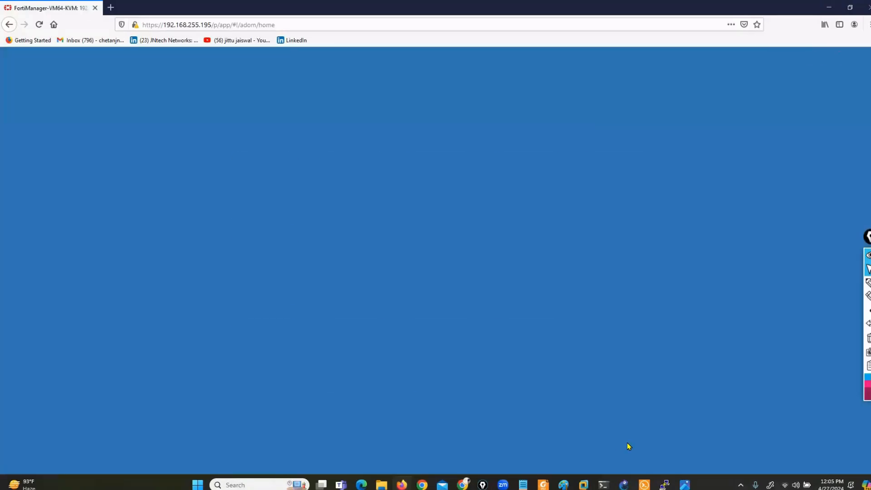
# Circle the empty home-page spot where modules are missing, then clear the red loop.
pyautogui.click(867, 283)
pyautogui.click(857, 284)
pyautogui.moveTo(426, 232)
pyautogui.mouseDown()
pyautogui.moveTo(317, 237)
pyautogui.moveTo(301, 307)
pyautogui.moveTo(478, 232)
pyautogui.moveTo(396, 232)
pyautogui.mouseUp()
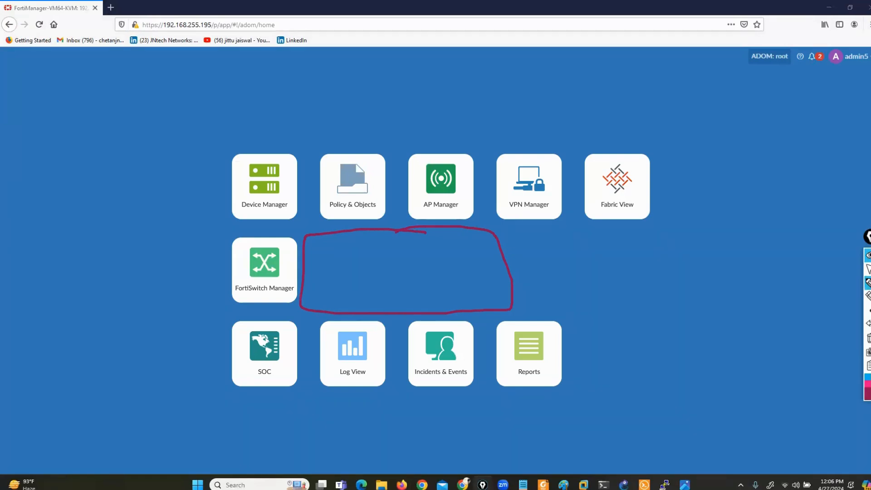
pyautogui.click(868, 339)
pyautogui.click(868, 269)
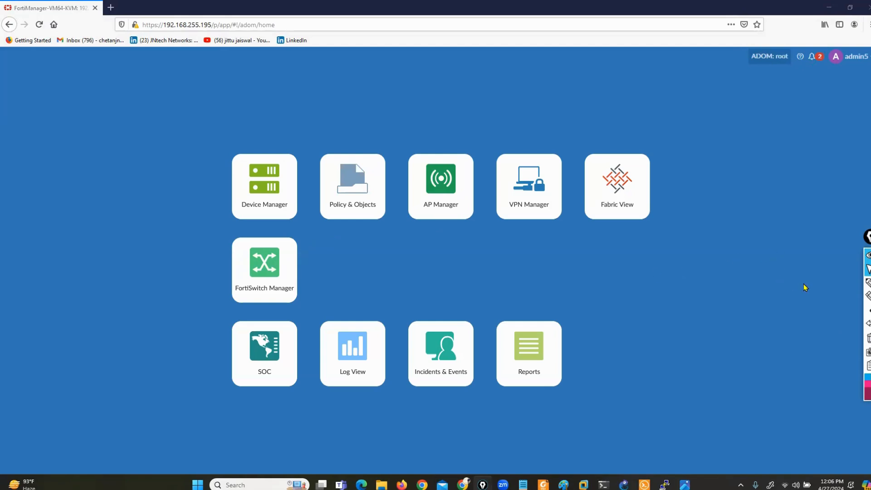
# Handwrite and underline the 11am to 12:30pm time range, then minimise the browser.
pyautogui.click(842, 284)
pyautogui.moveTo(333, 99)
pyautogui.mouseDown()
pyautogui.moveTo(333, 82)
pyautogui.moveTo(346, 84)
pyautogui.moveTo(348, 100)
pyautogui.mouseUp()
pyautogui.moveTo(365, 89)
pyautogui.mouseDown()
pyautogui.moveTo(363, 97)
pyautogui.moveTo(385, 98)
pyautogui.mouseUp()
pyautogui.moveTo(496, 84)
pyautogui.mouseDown()
pyautogui.moveTo(496, 101)
pyautogui.moveTo(537, 99)
pyautogui.moveTo(528, 105)
pyautogui.moveTo(556, 95)
pyautogui.moveTo(565, 104)
pyautogui.mouseUp()
pyautogui.click(523, 89)
pyautogui.click(523, 99)
pyautogui.moveTo(565, 88); pyautogui.dragTo(603, 117)
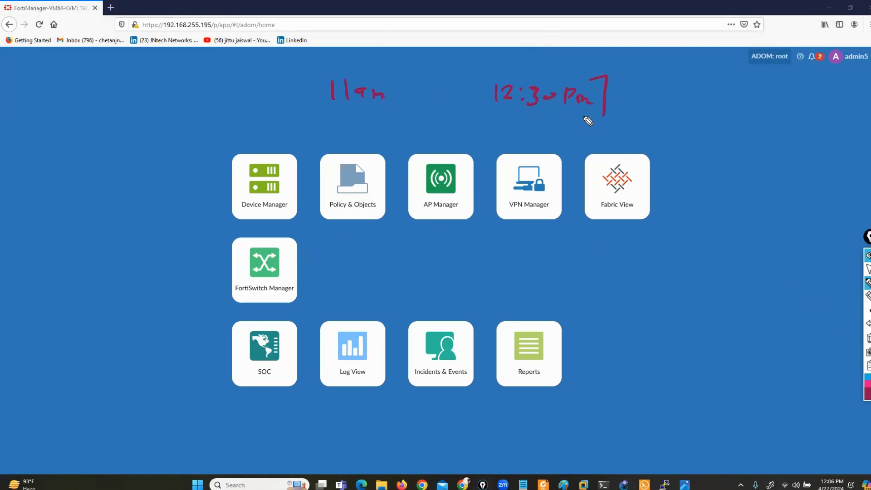
pyautogui.moveTo(329, 71); pyautogui.dragTo(323, 114)
pyautogui.moveTo(573, 121); pyautogui.dragTo(345, 113)
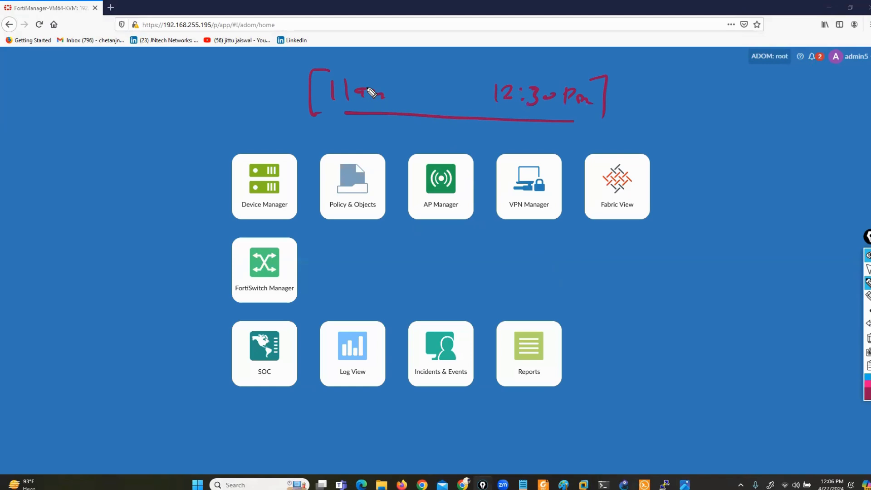
pyautogui.press('super+d')
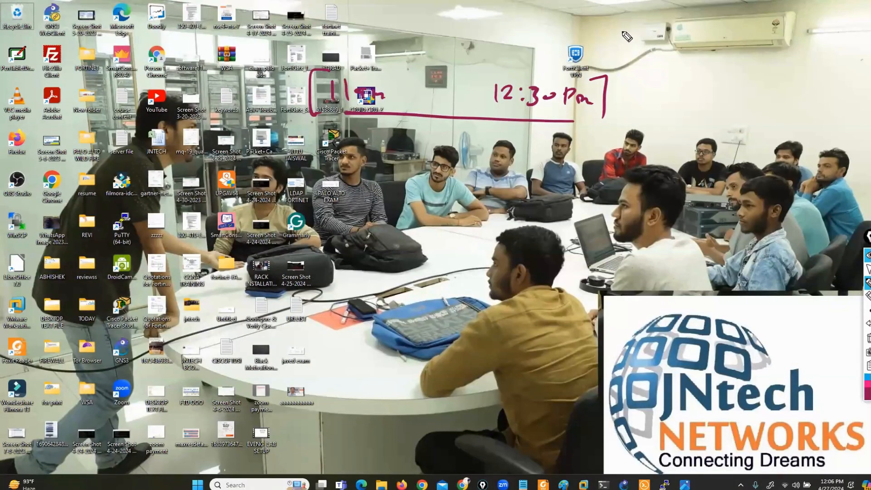
pyautogui.click(868, 269)
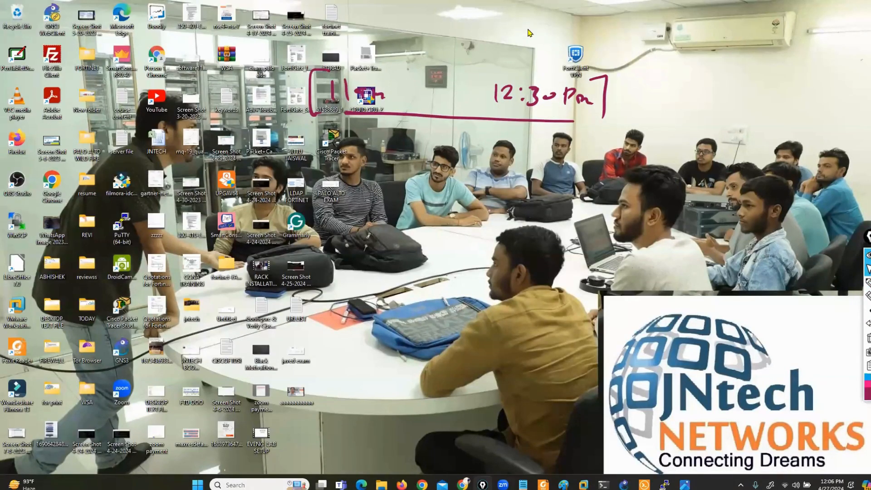